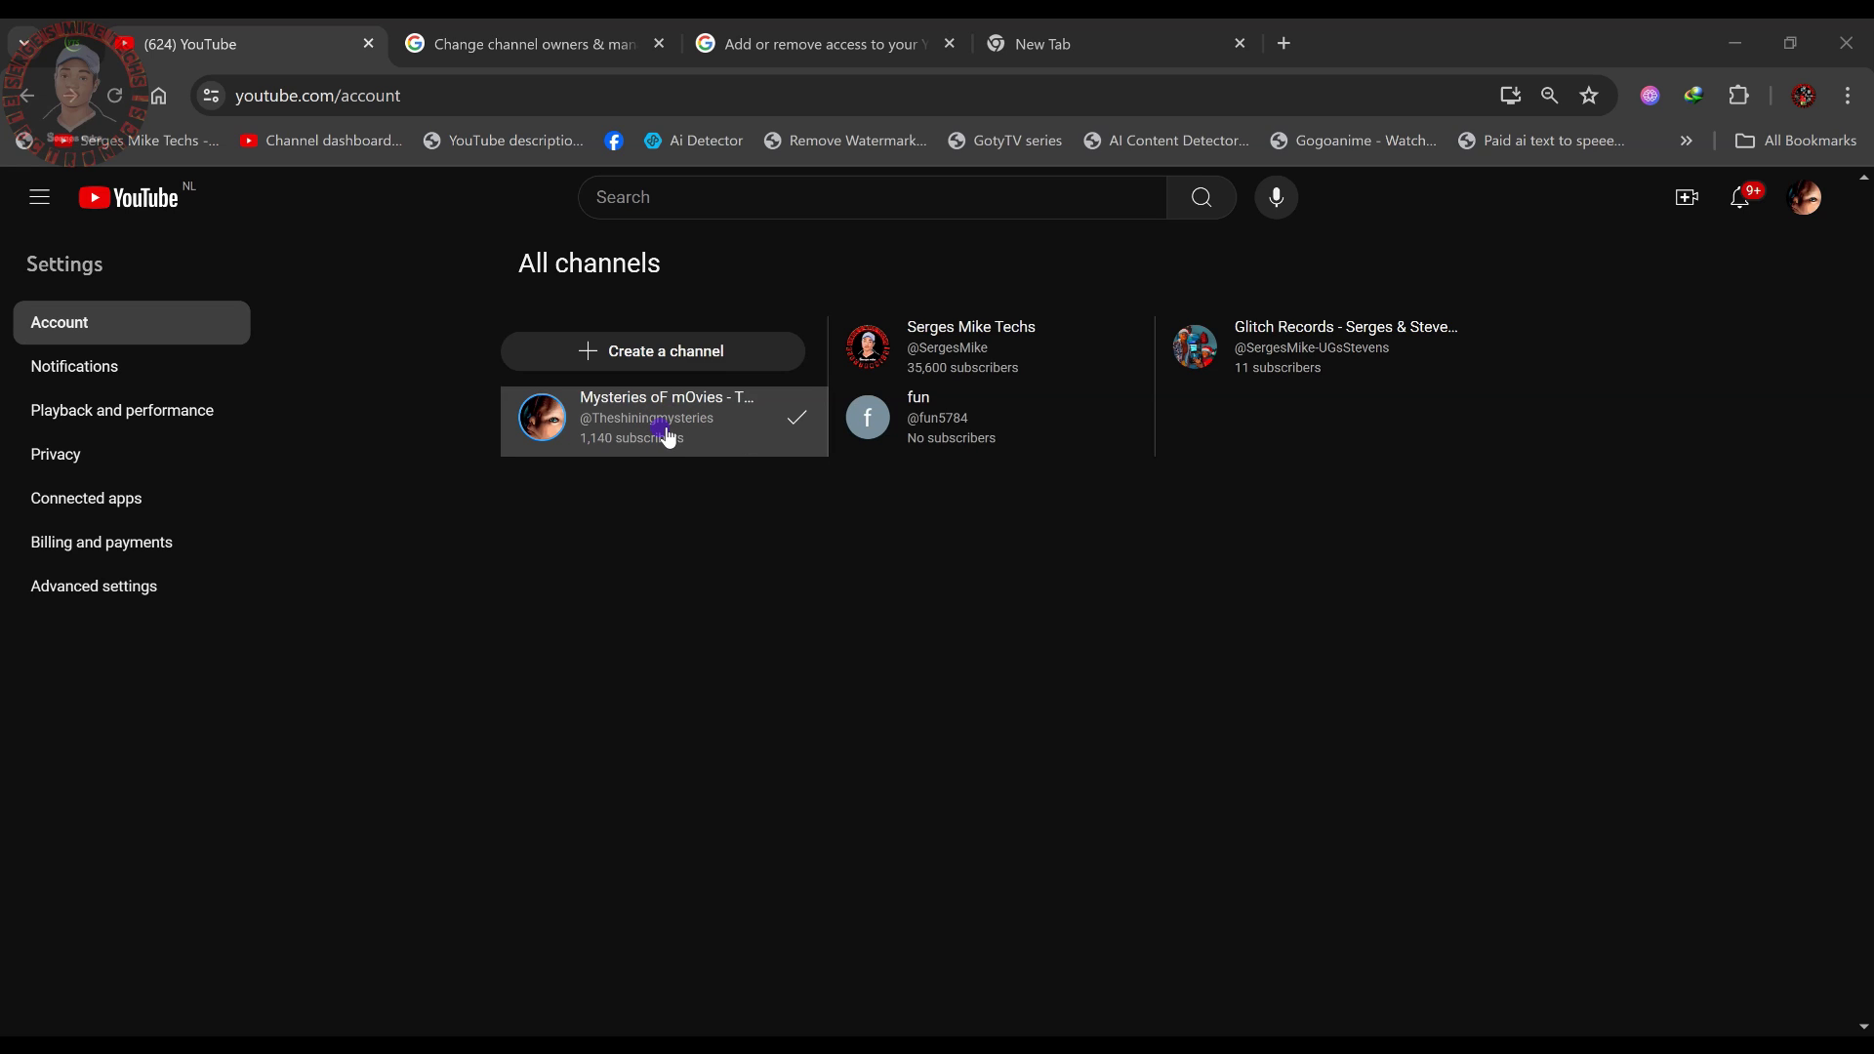
# - Check which channel is active in the list of switchable accounts
pyautogui.click(1792, 209)
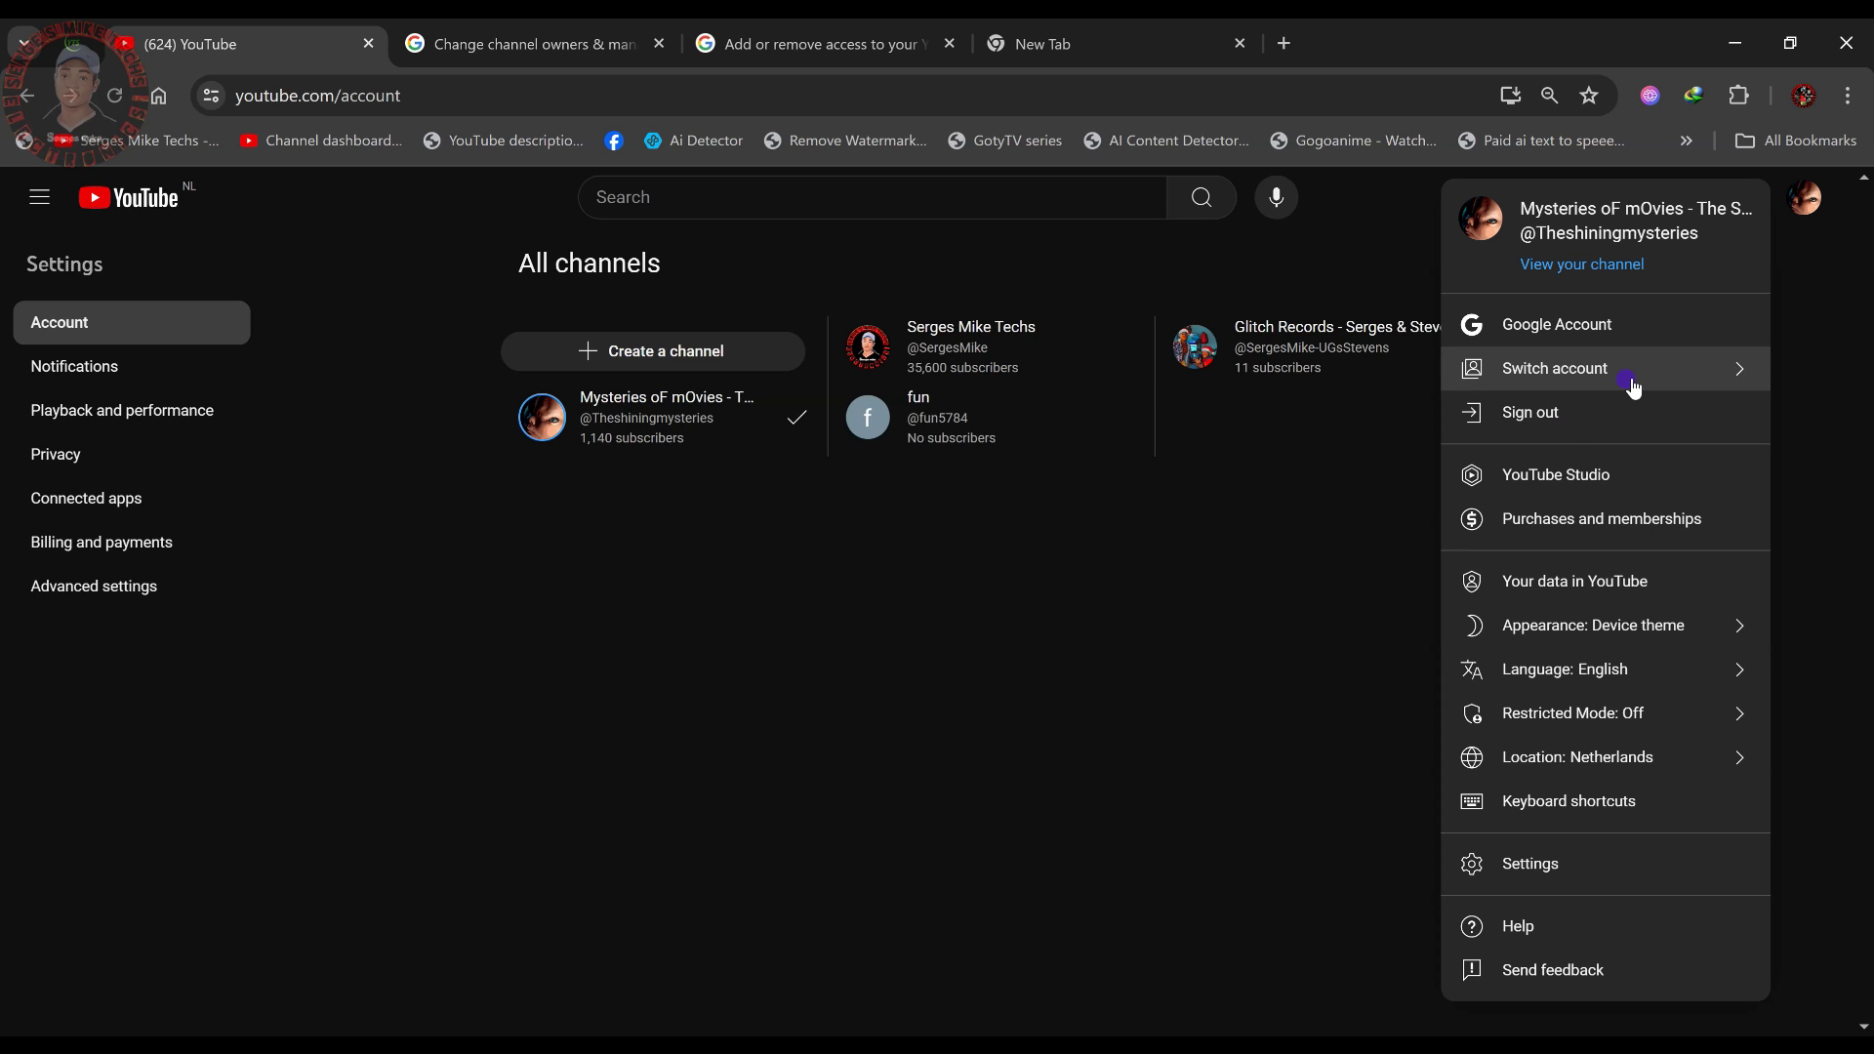
pyautogui.click(1592, 382)
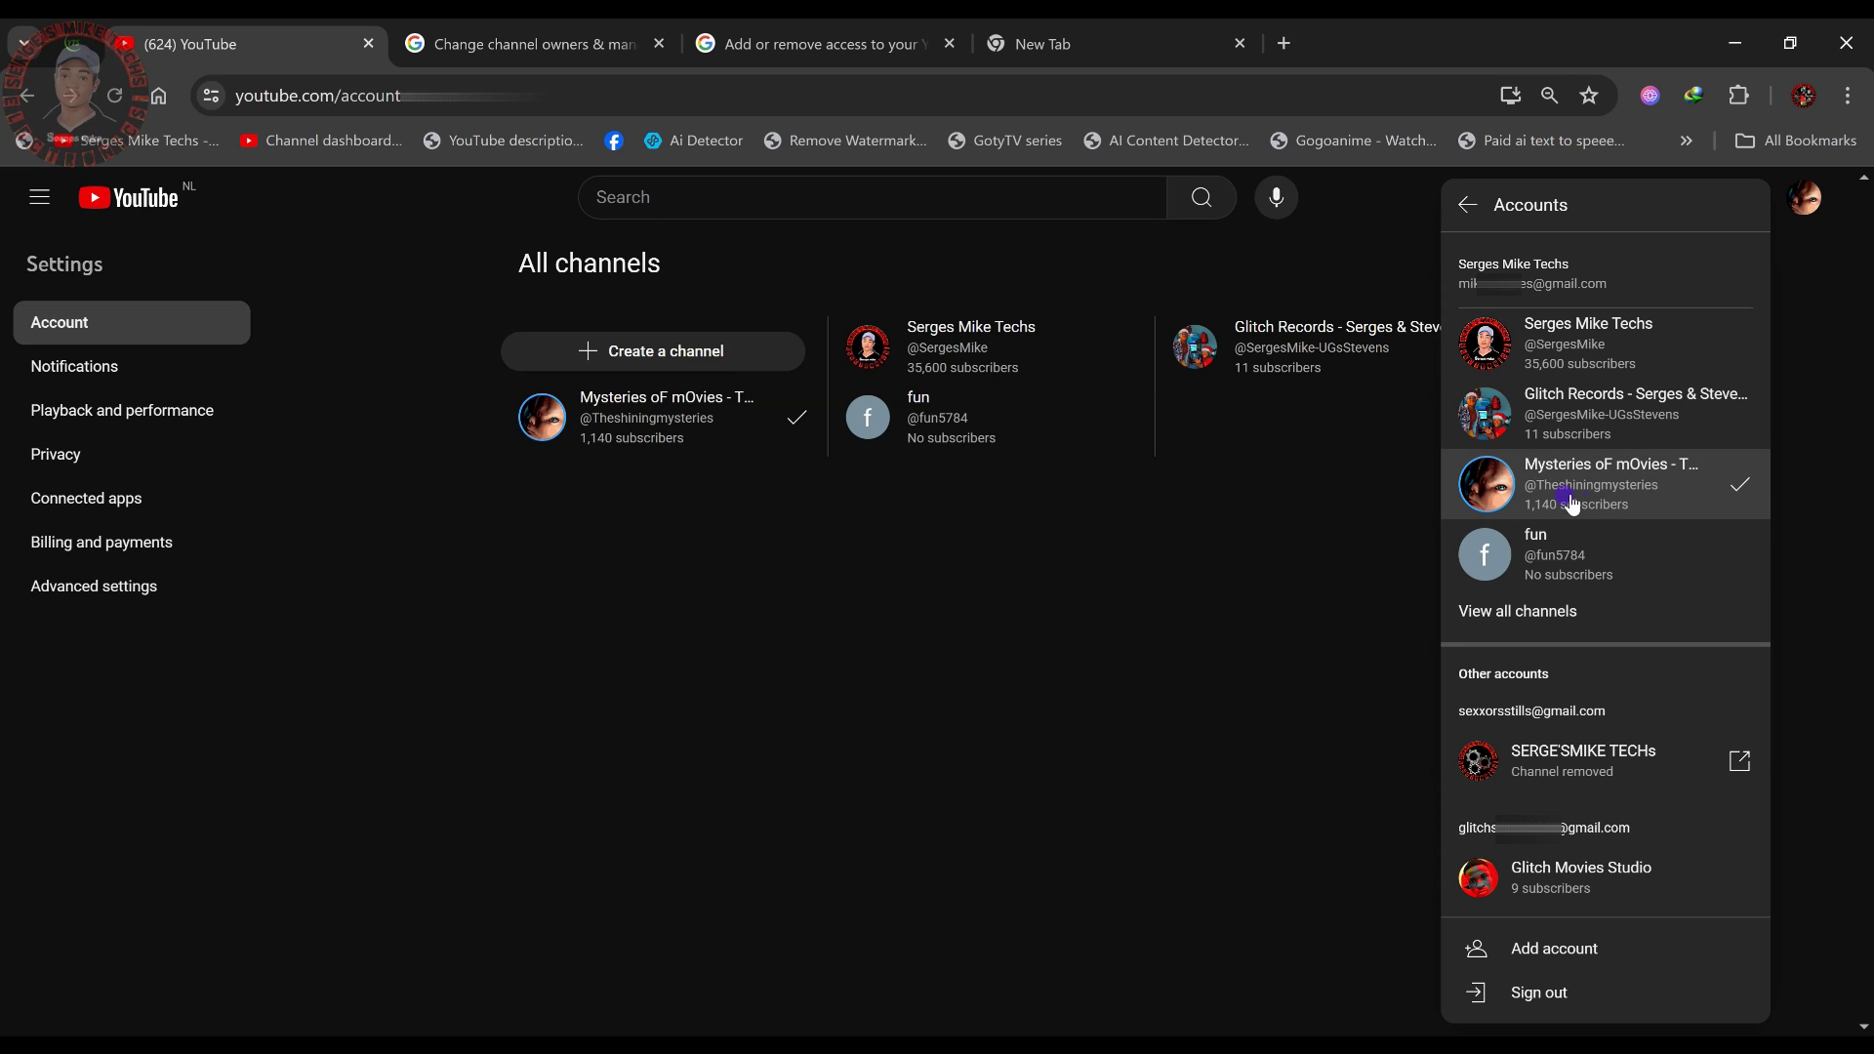
pyautogui.click(1362, 532)
# - Open YouTube Studio for the Mysteries oF mOvies - The Shining channel and bring up its settings
pyautogui.click(1792, 219)
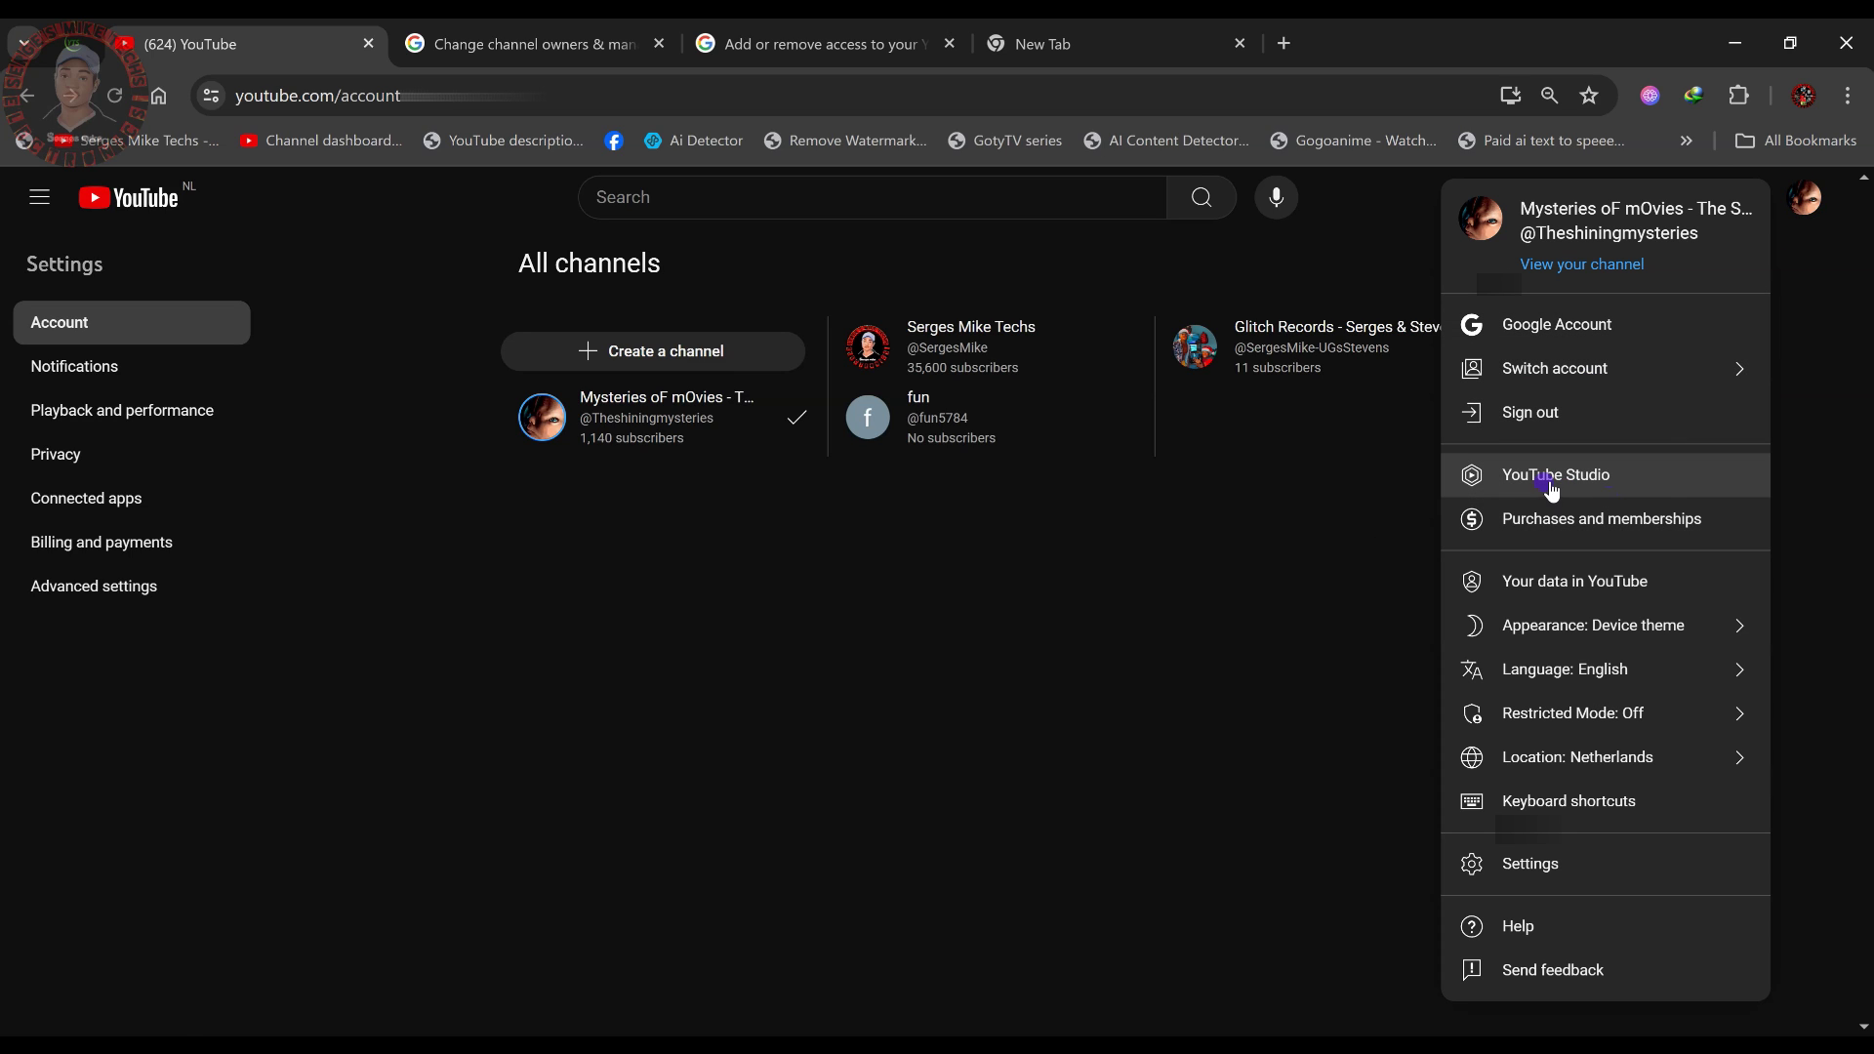
pyautogui.click(1561, 480)
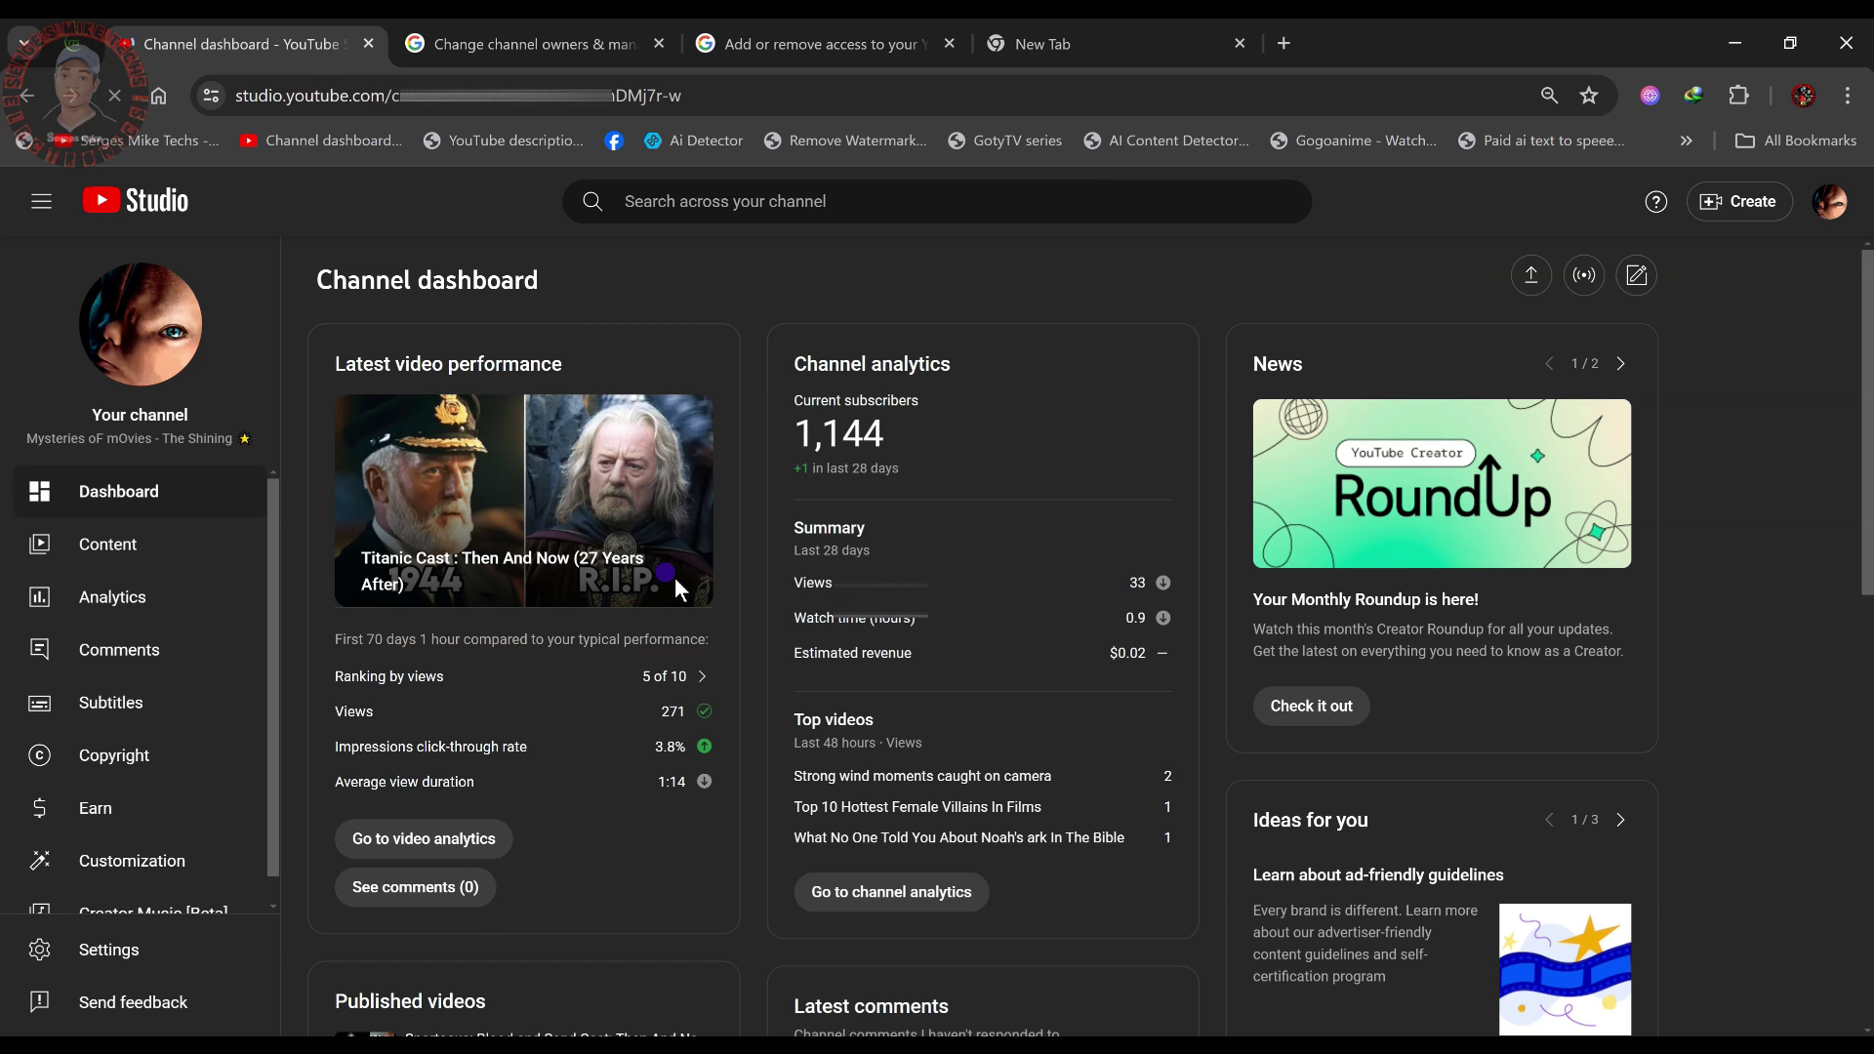
pyautogui.scroll(-3, 500, 583)
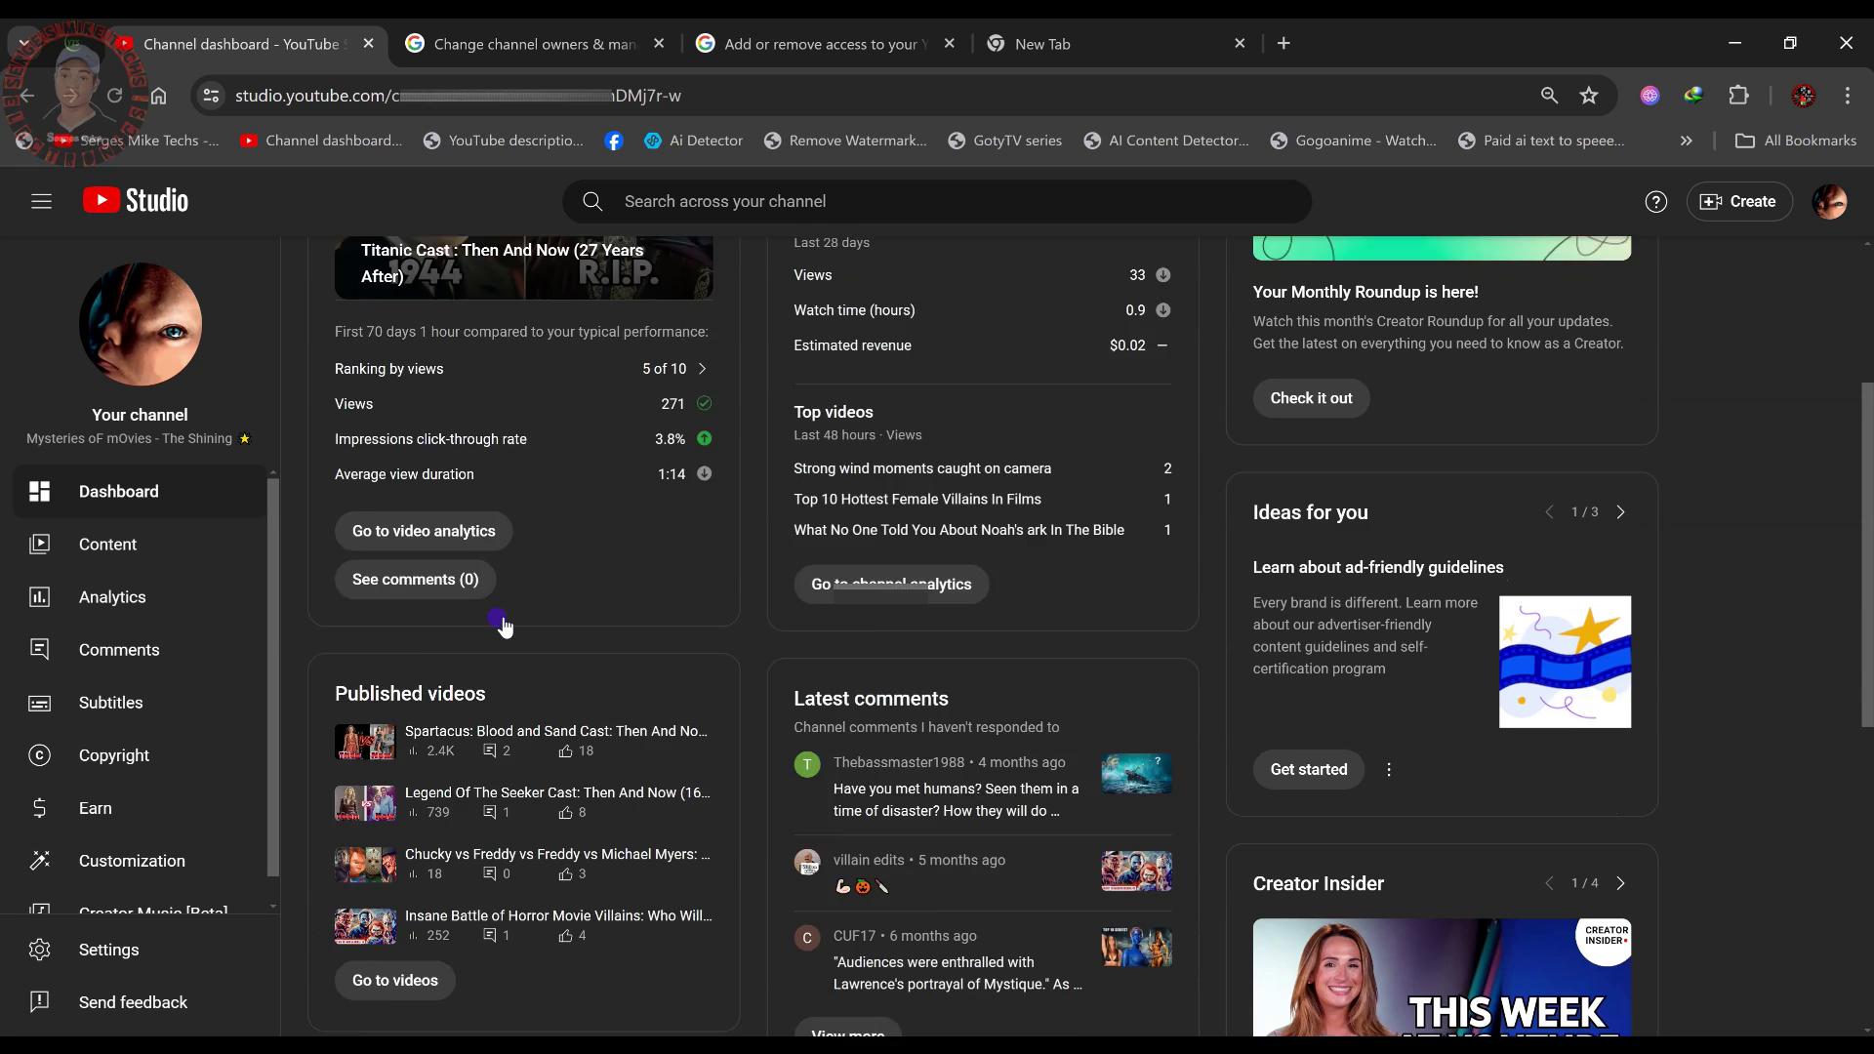
pyautogui.scroll(2, 502, 584)
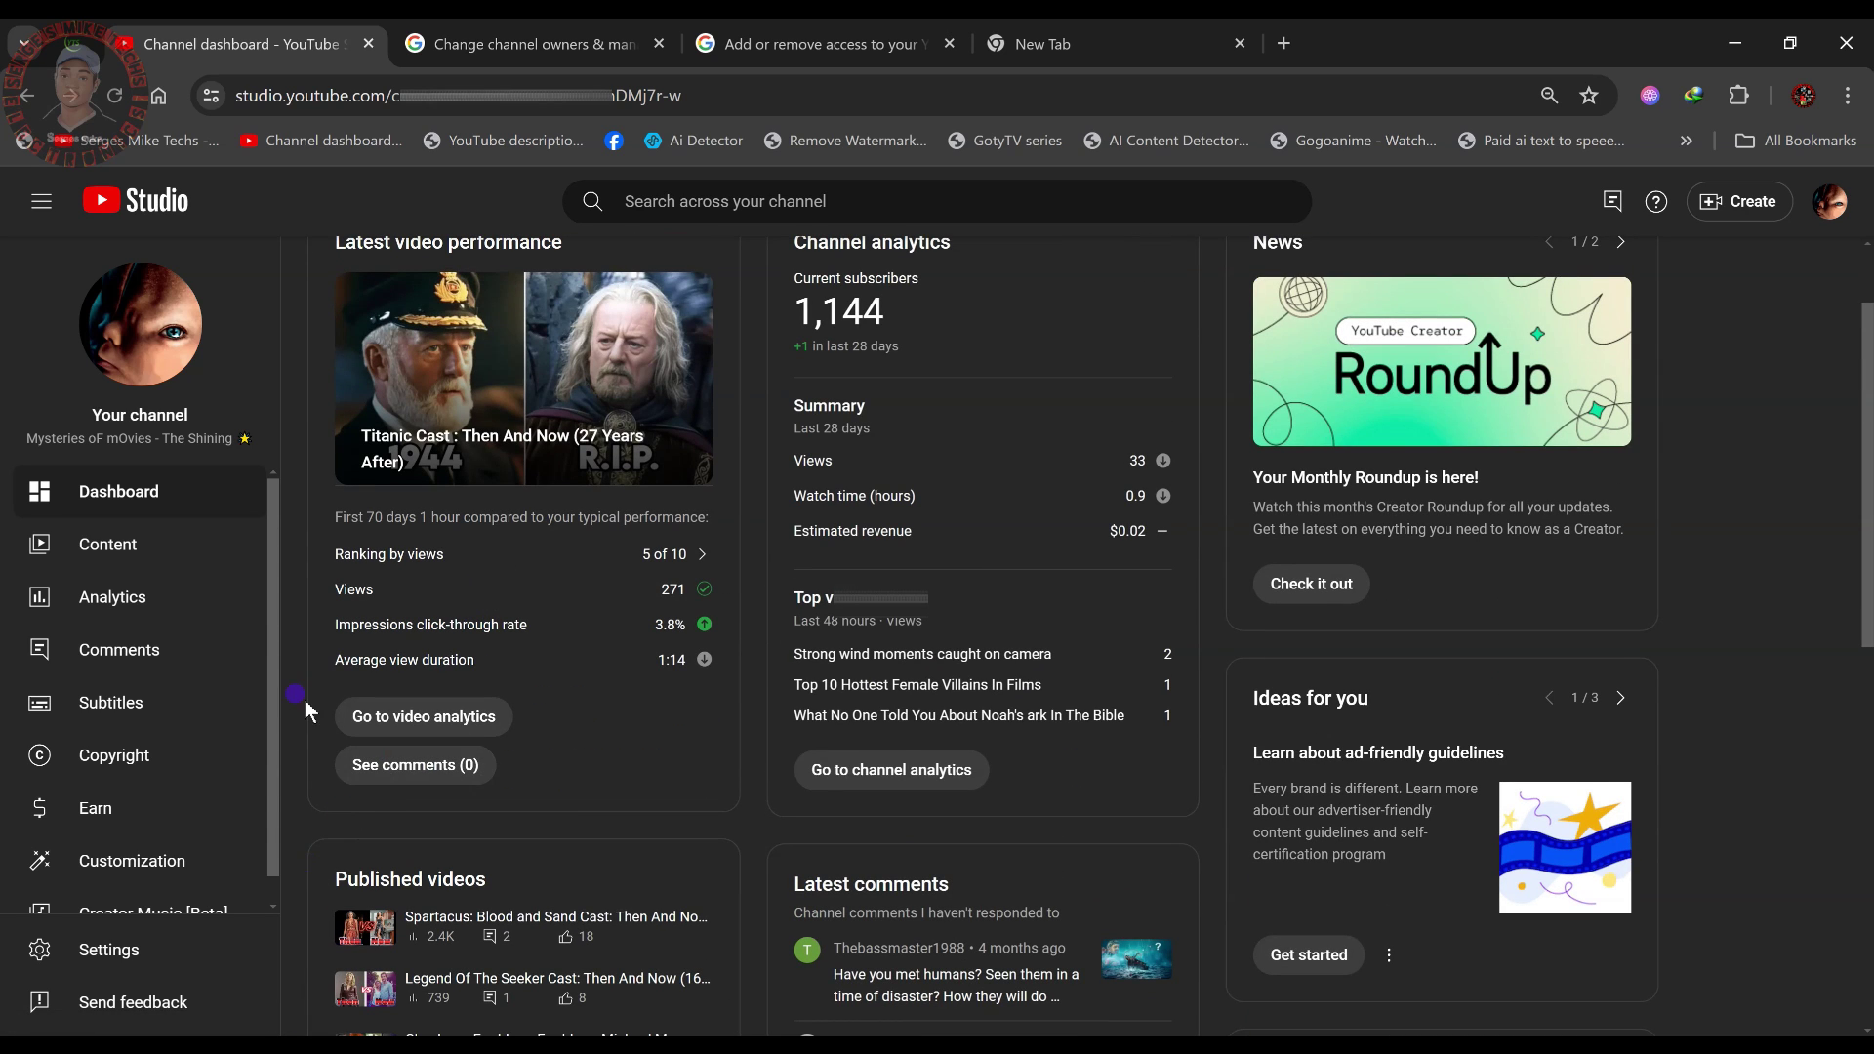
pyautogui.click(171, 958)
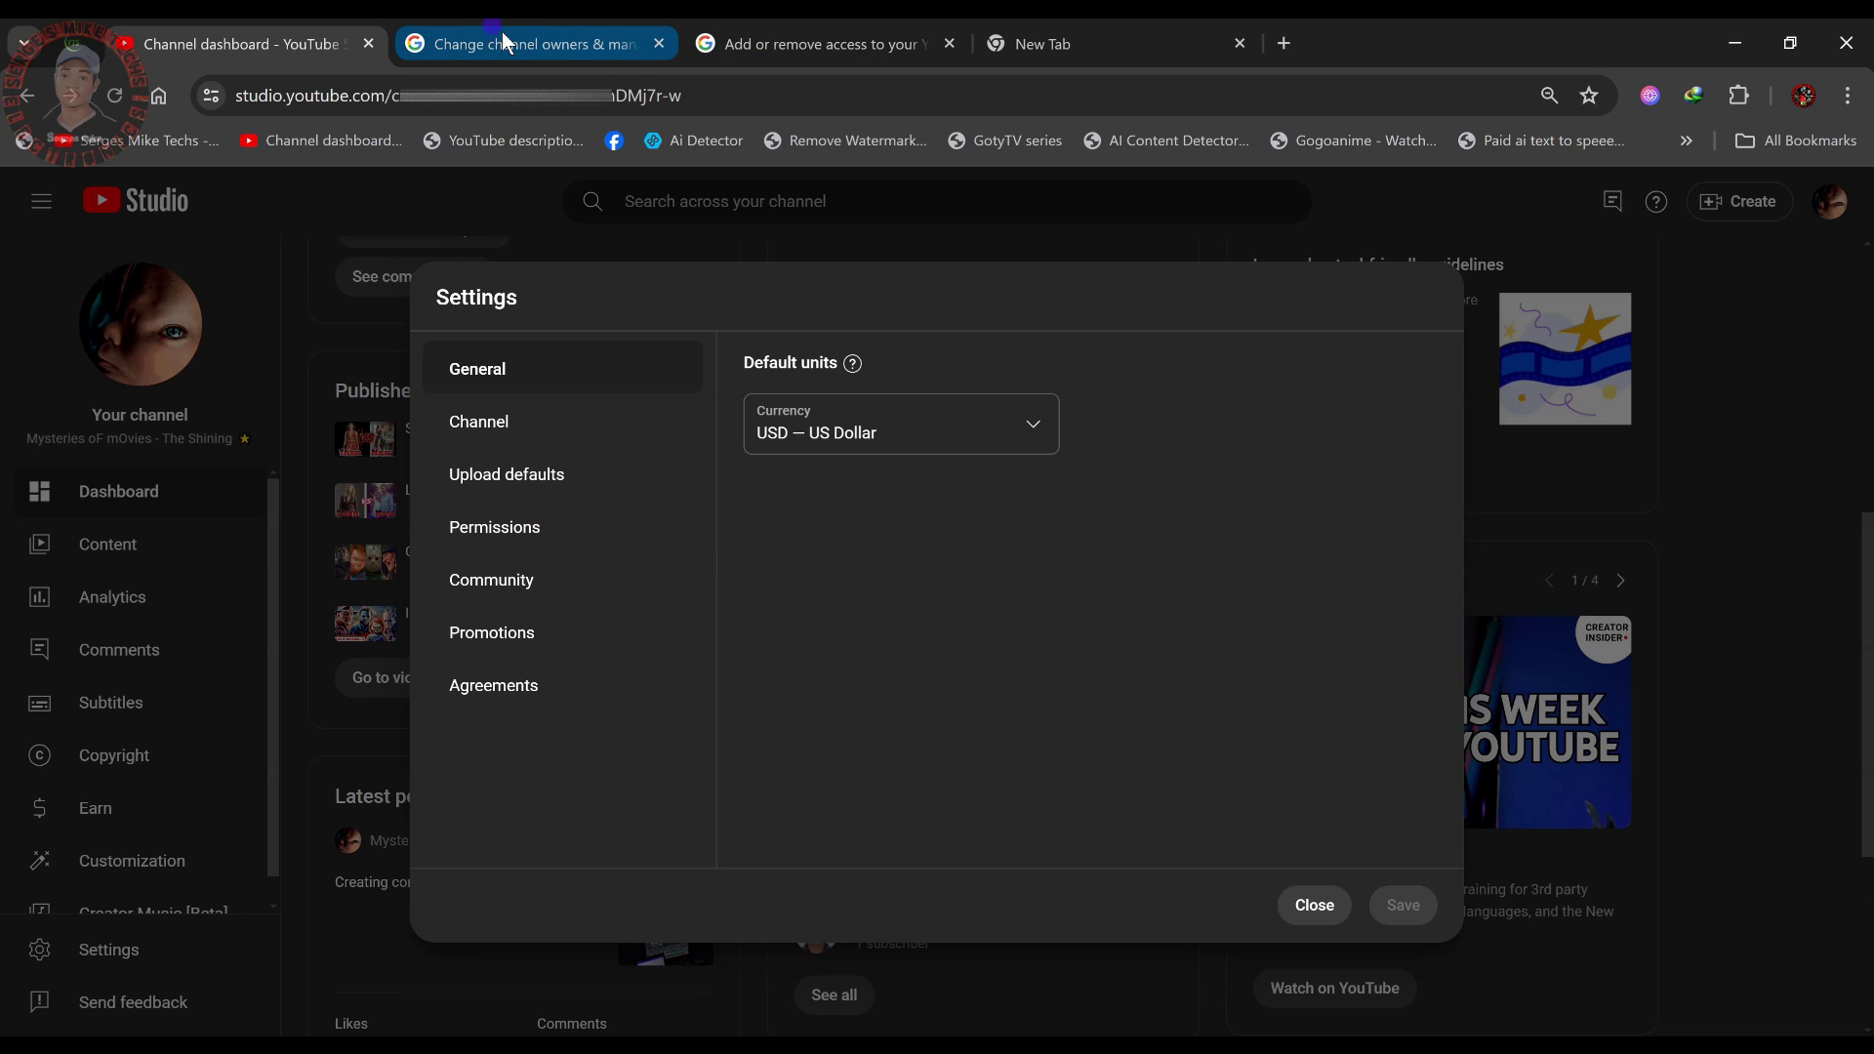
# - Look through the YouTube Help article on adding or removing channel access with channel permissions, and return to the Studio settings
pyautogui.click(583, 32)
pyautogui.click(781, 33)
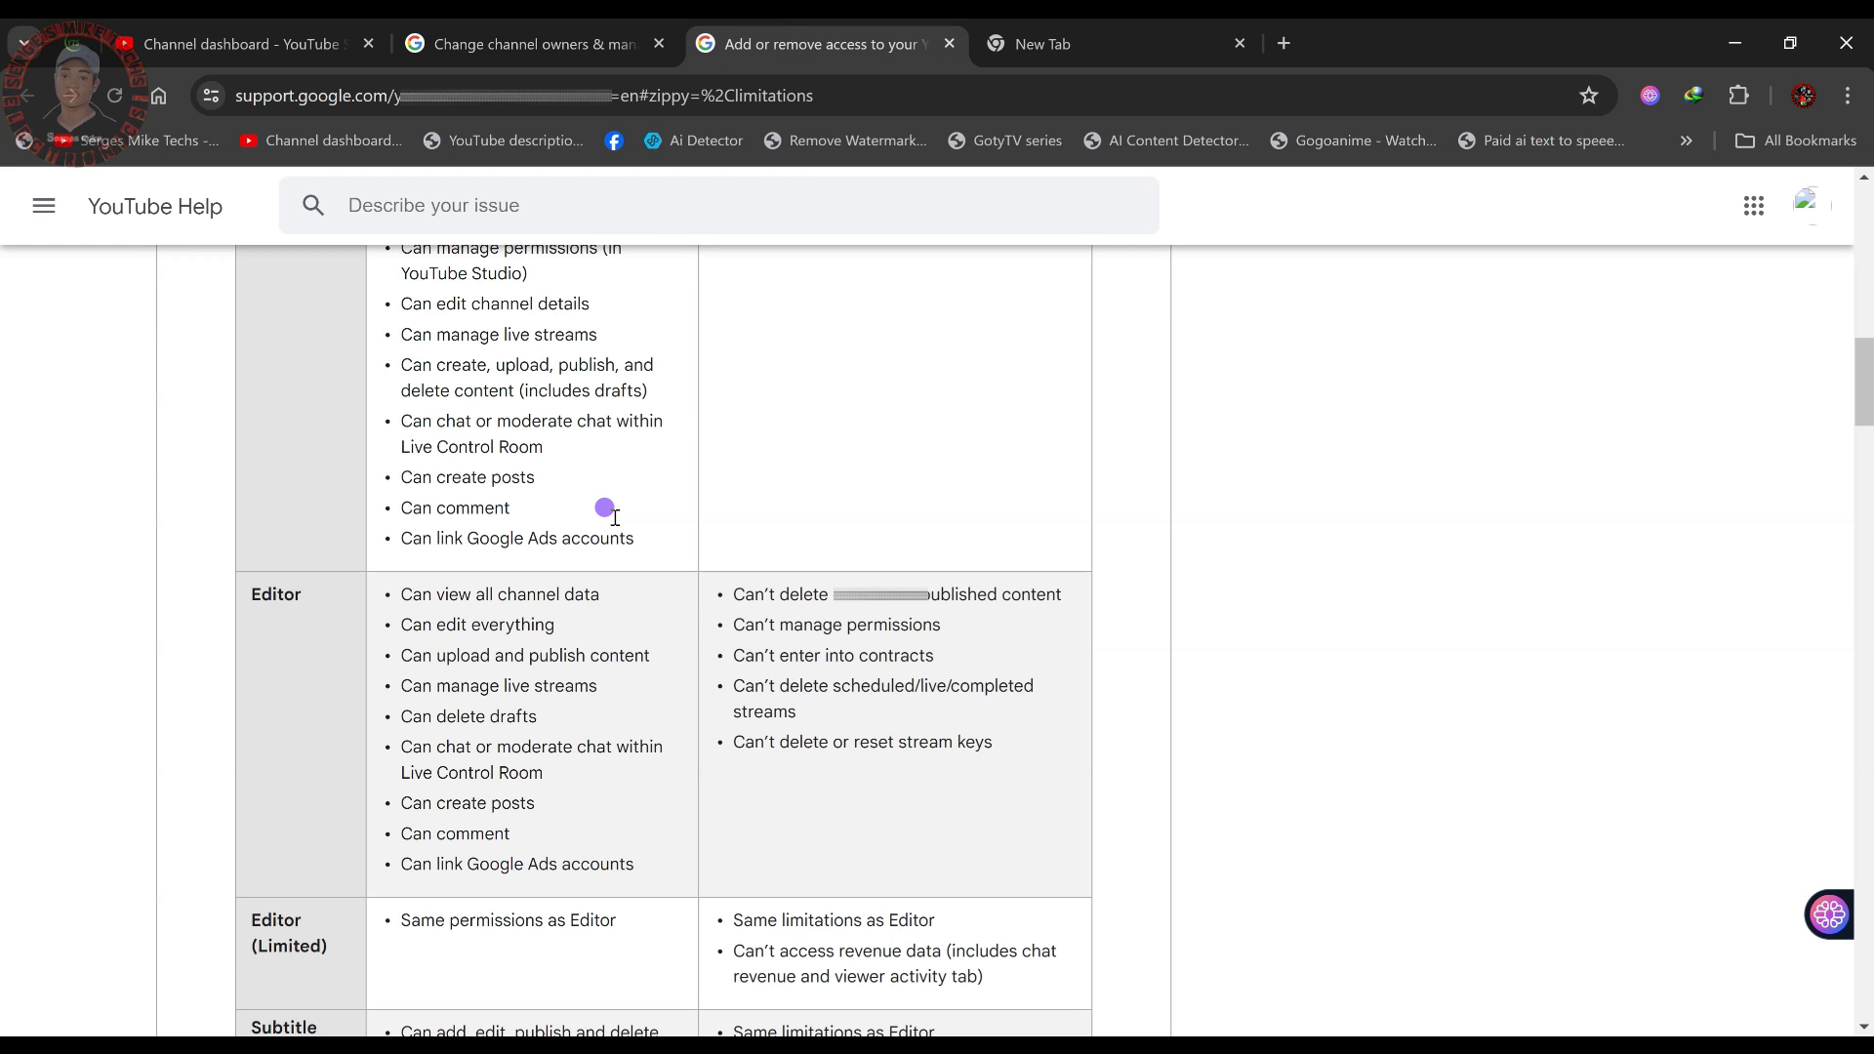
pyautogui.scroll(12, 625, 527)
pyautogui.scroll(5, 576, 283)
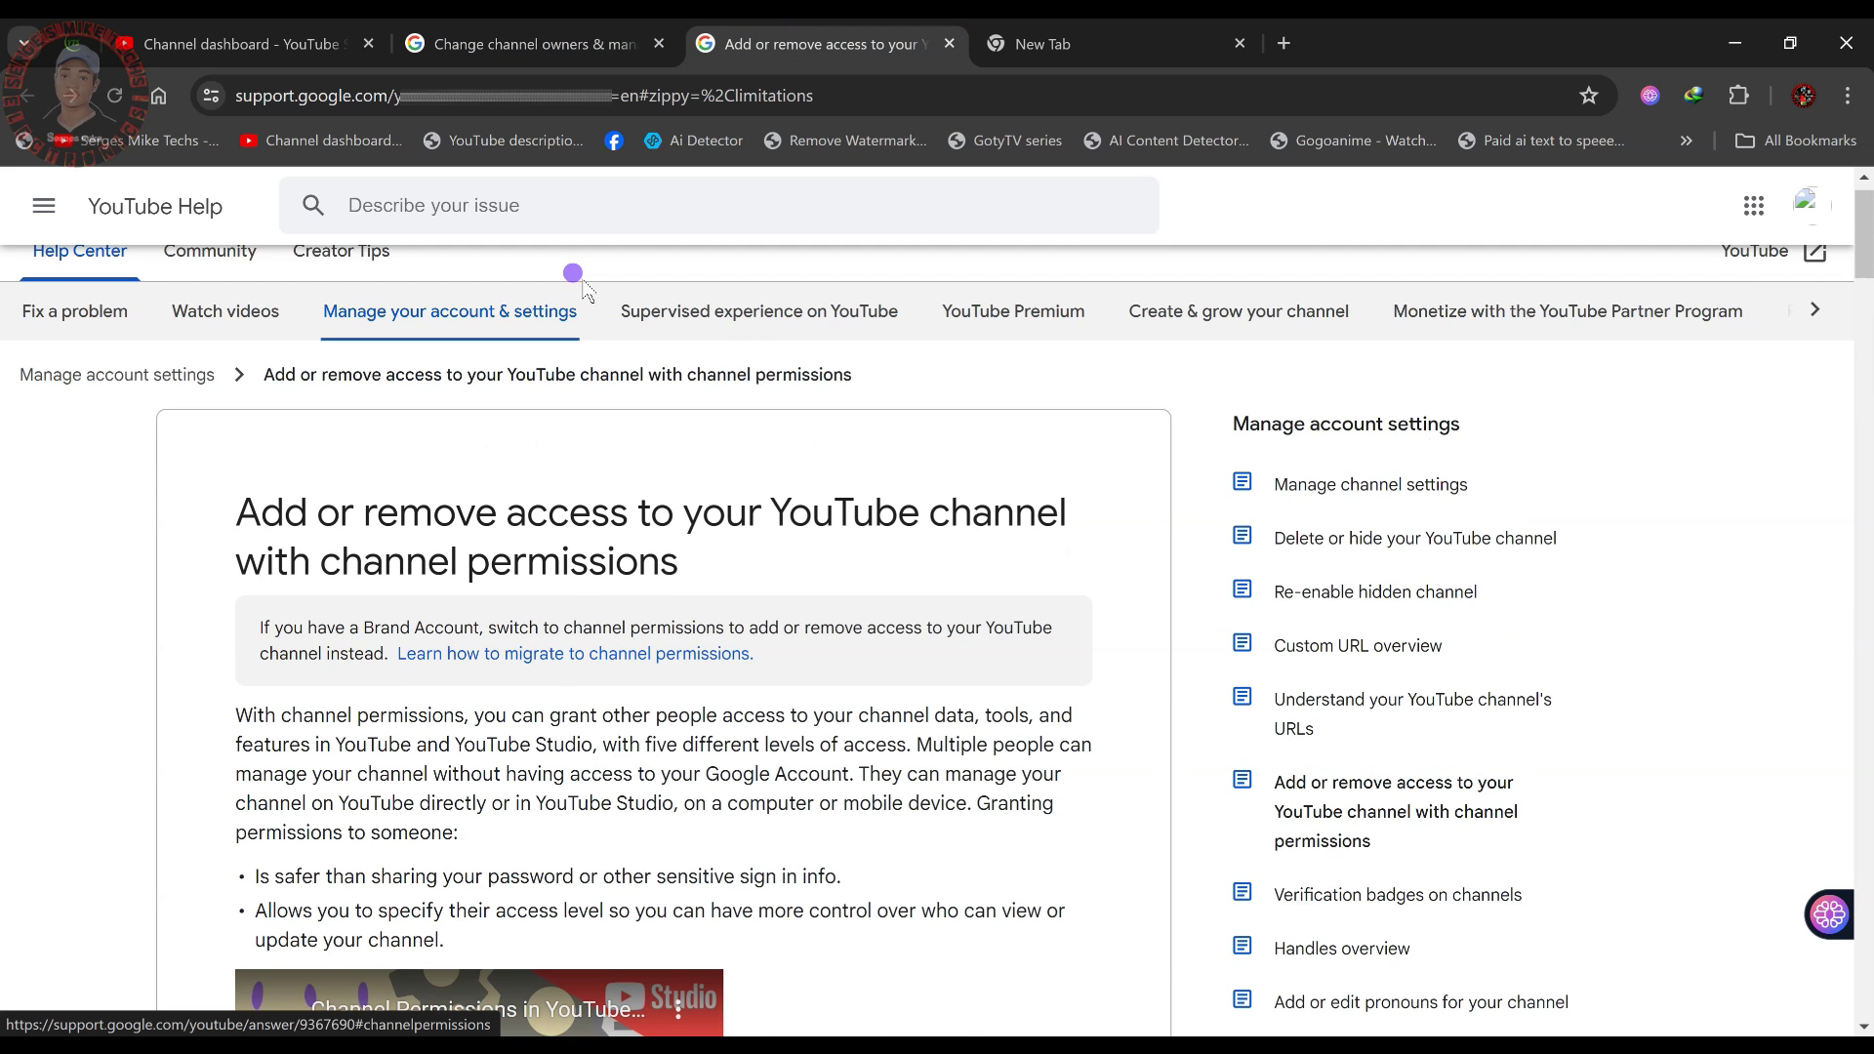
pyautogui.click(234, 43)
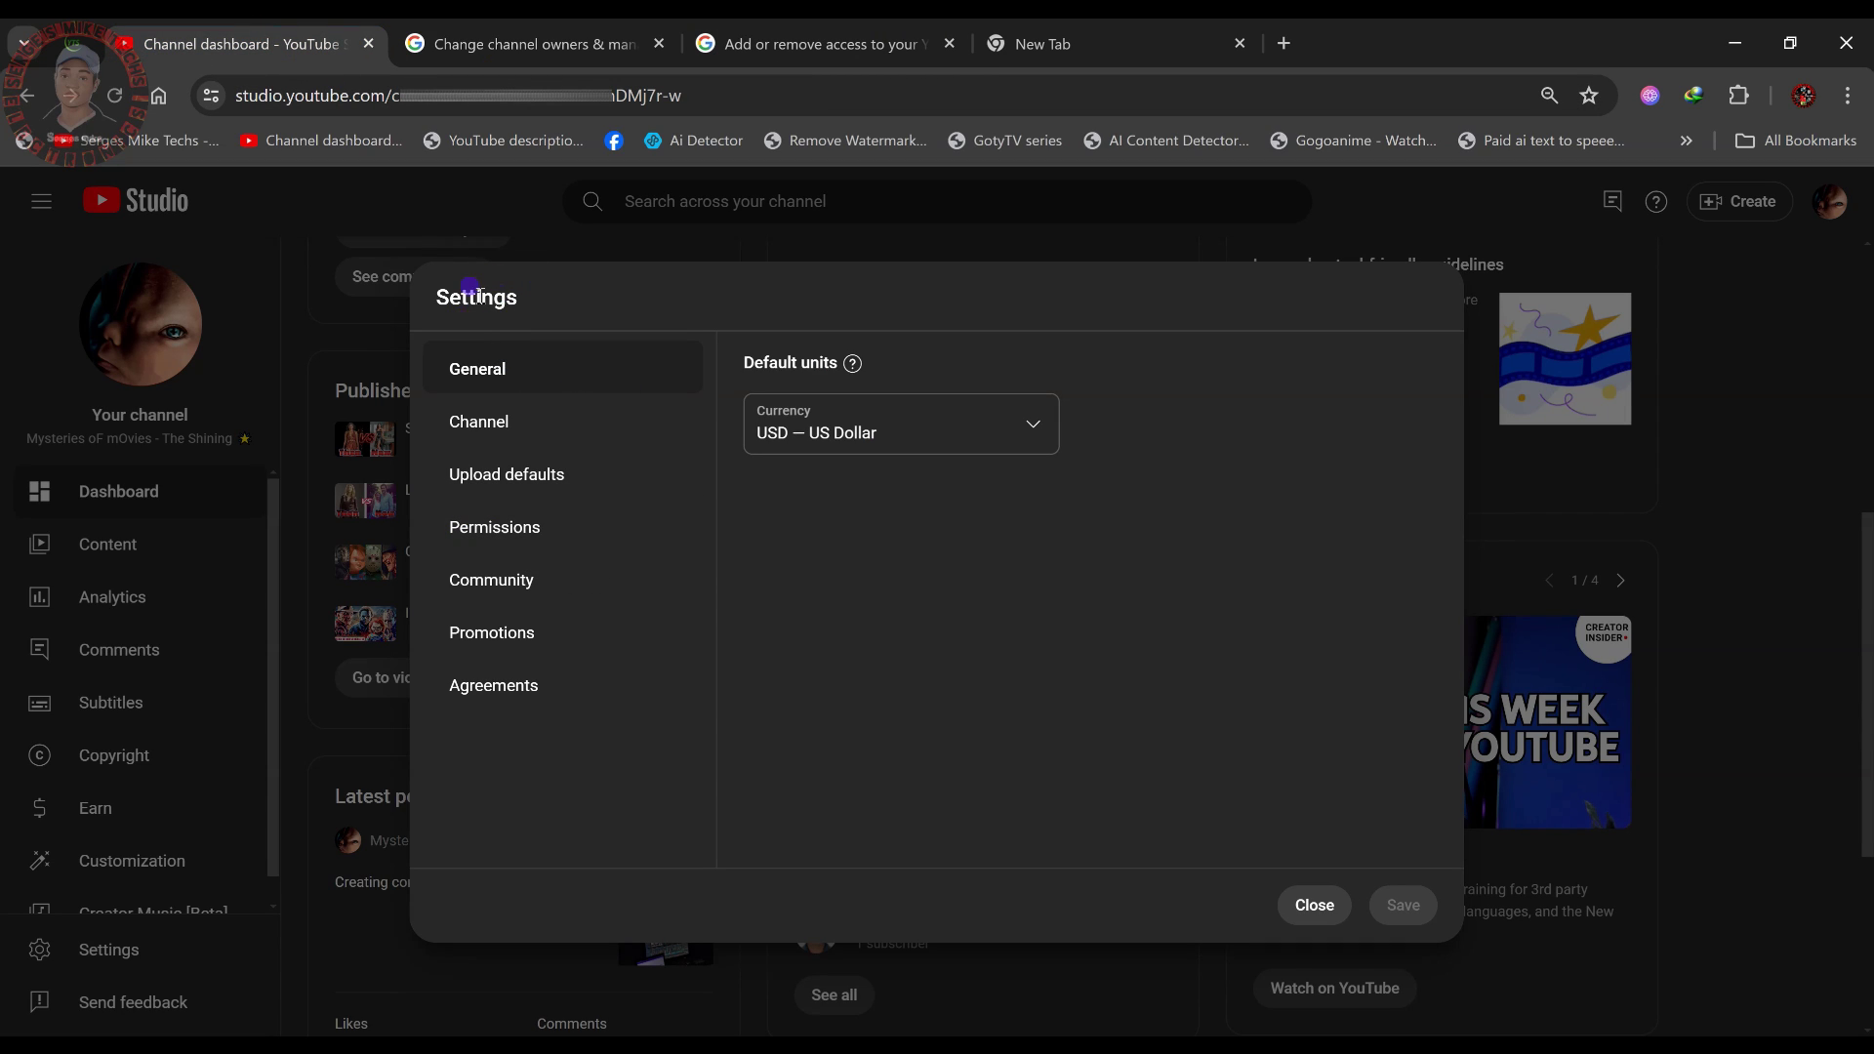
# - Open the channel's permissions settings and check the listed account's e-mail and role
pyautogui.click(536, 544)
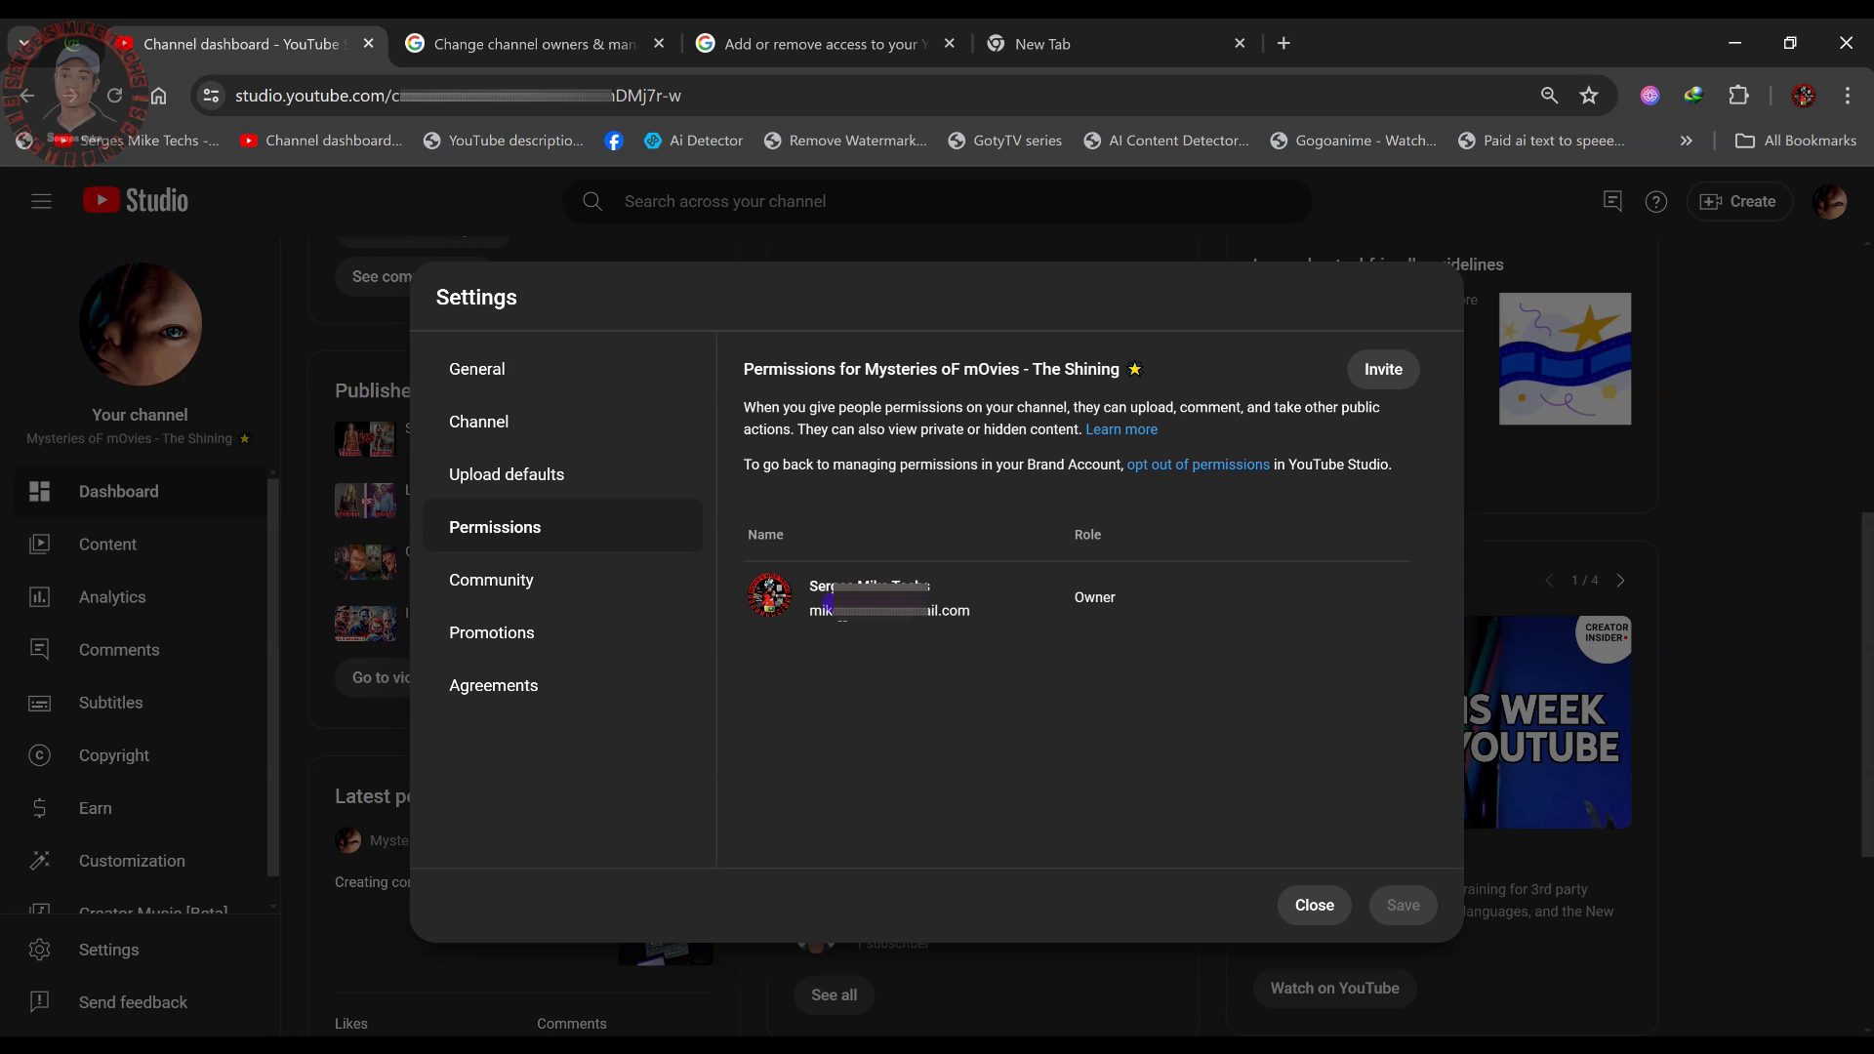
pyautogui.moveTo(811, 608); pyautogui.dragTo(931, 622)
pyautogui.moveTo(1084, 591)
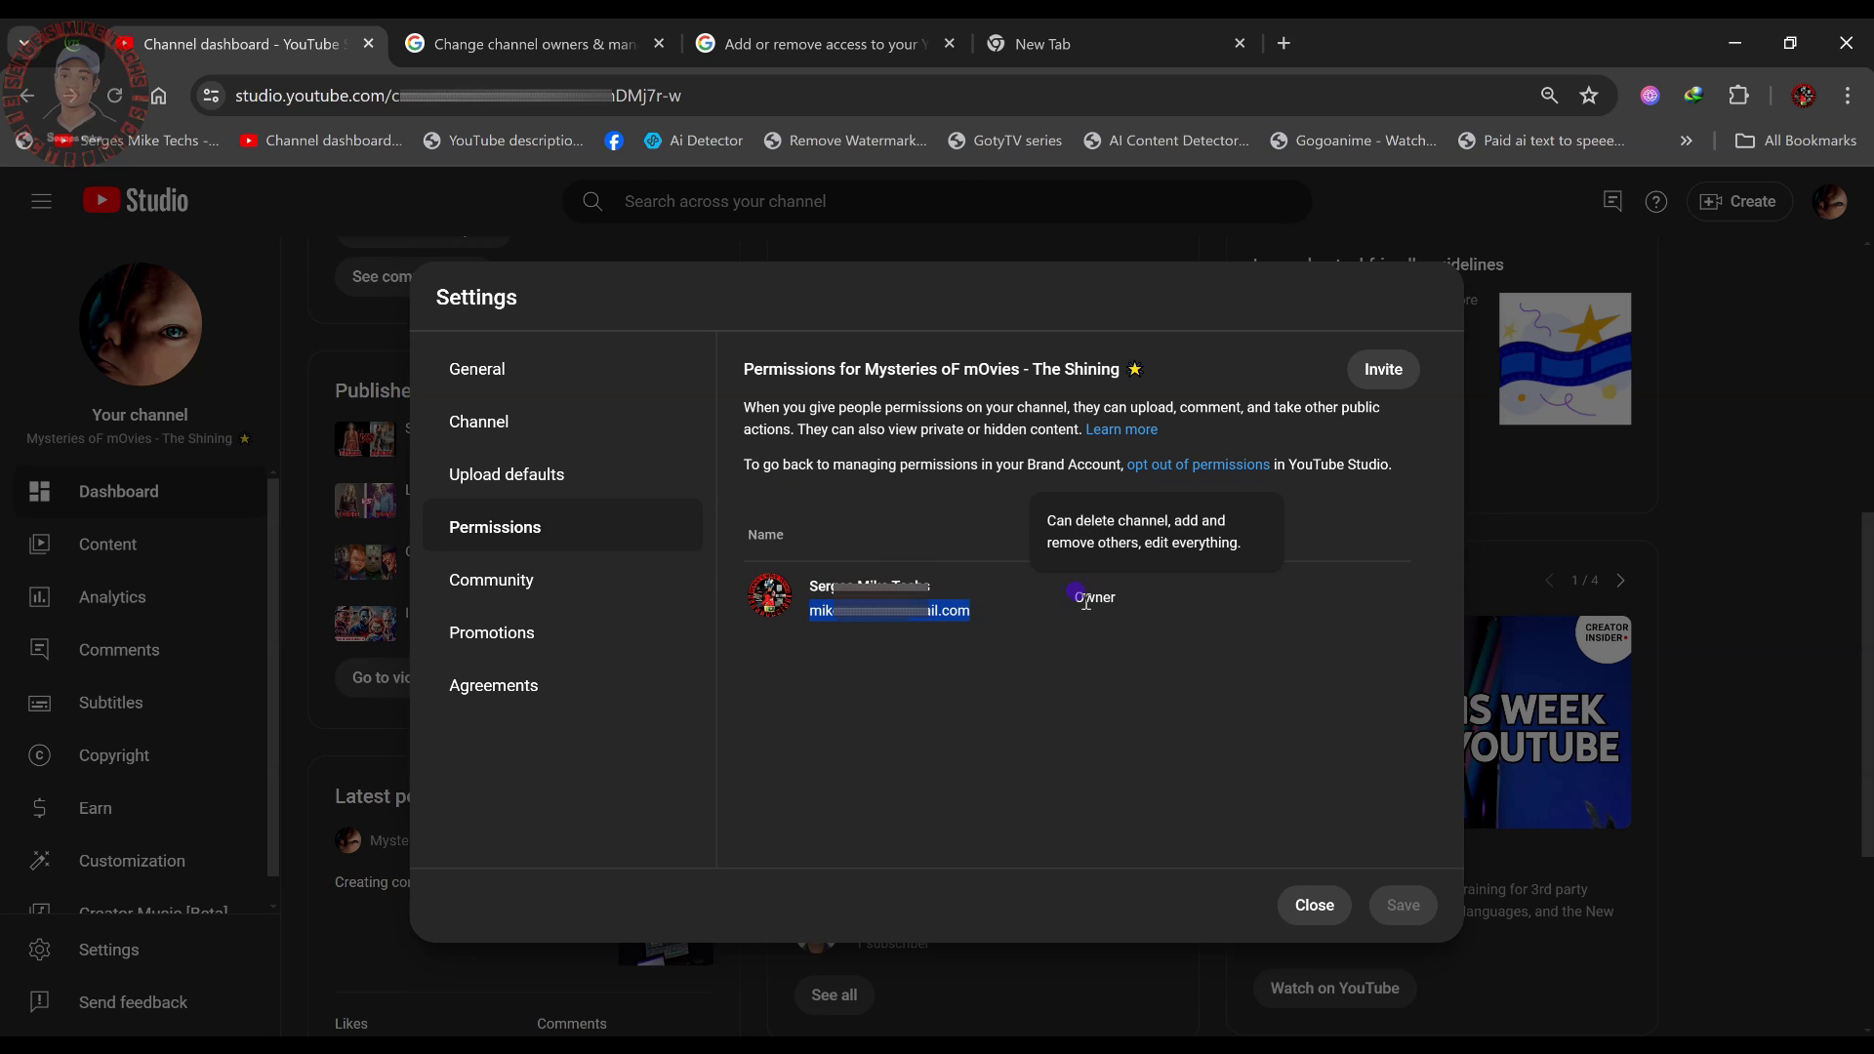
pyautogui.click(963, 498)
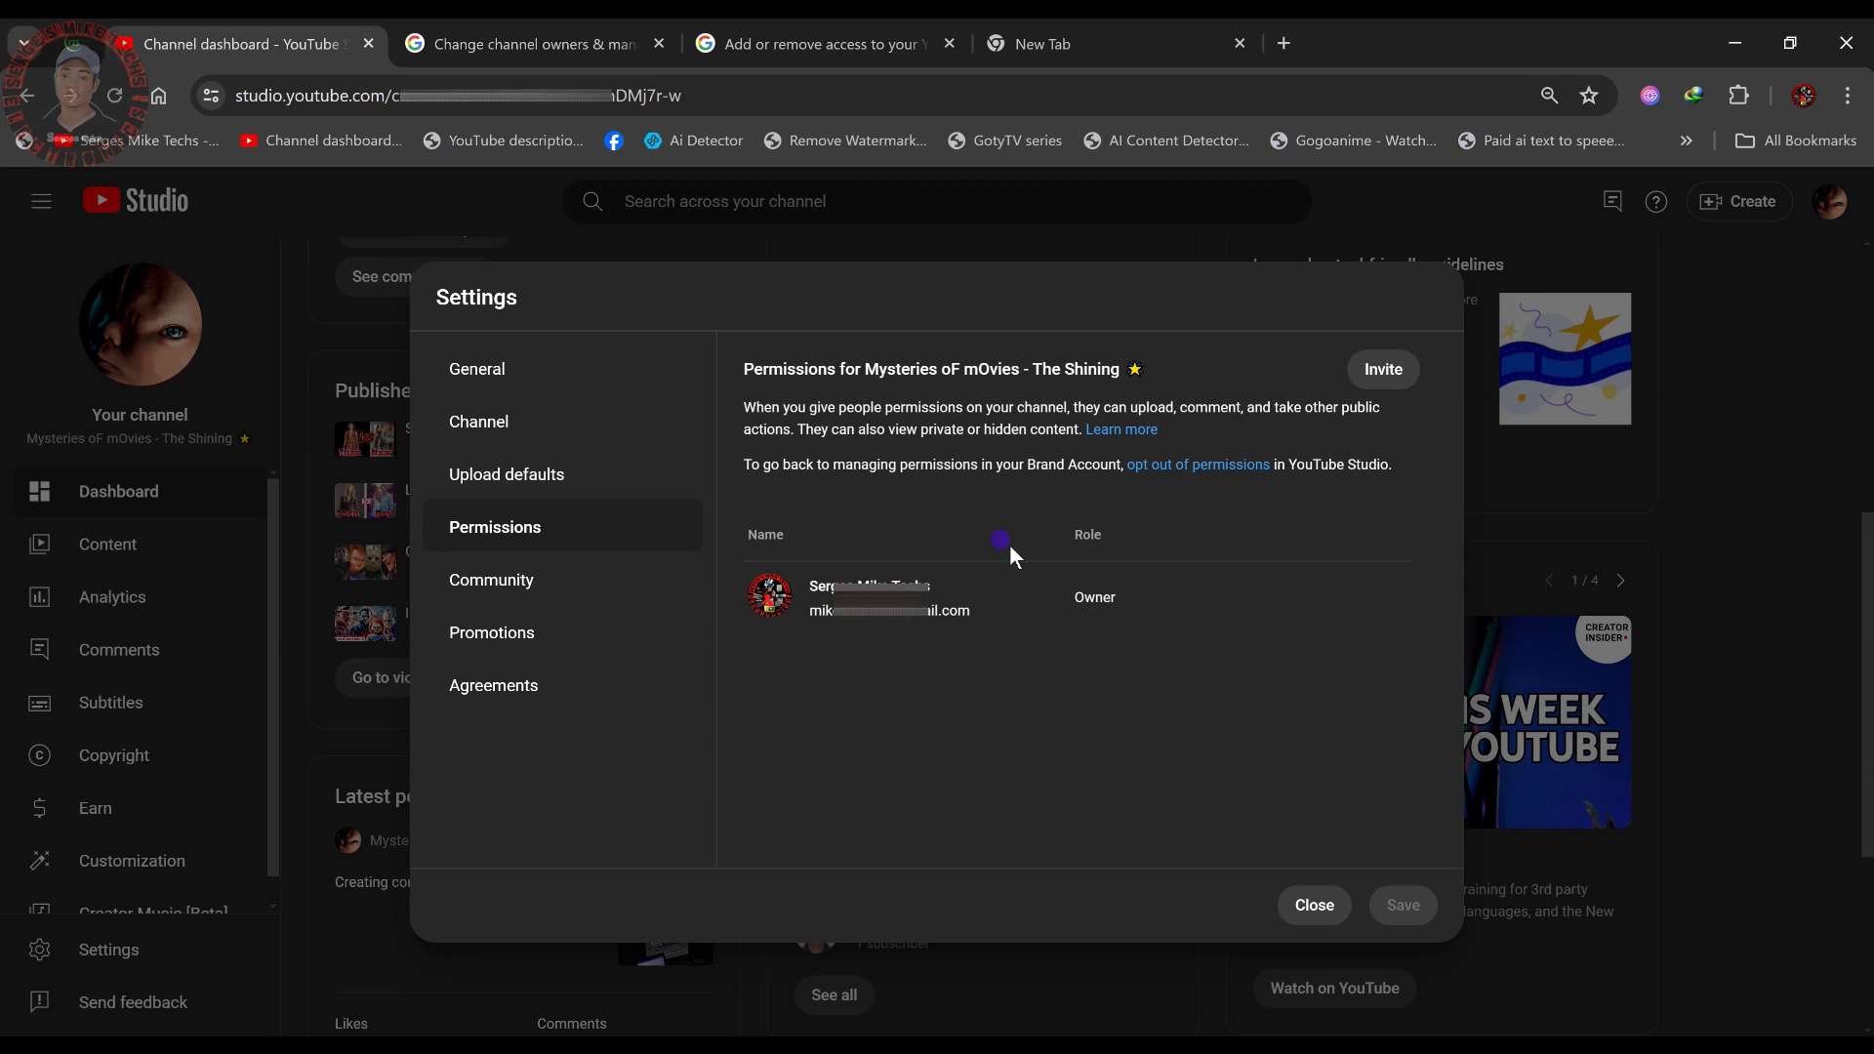
pyautogui.moveTo(808, 610); pyautogui.dragTo(981, 612)
pyautogui.moveTo(1074, 588)
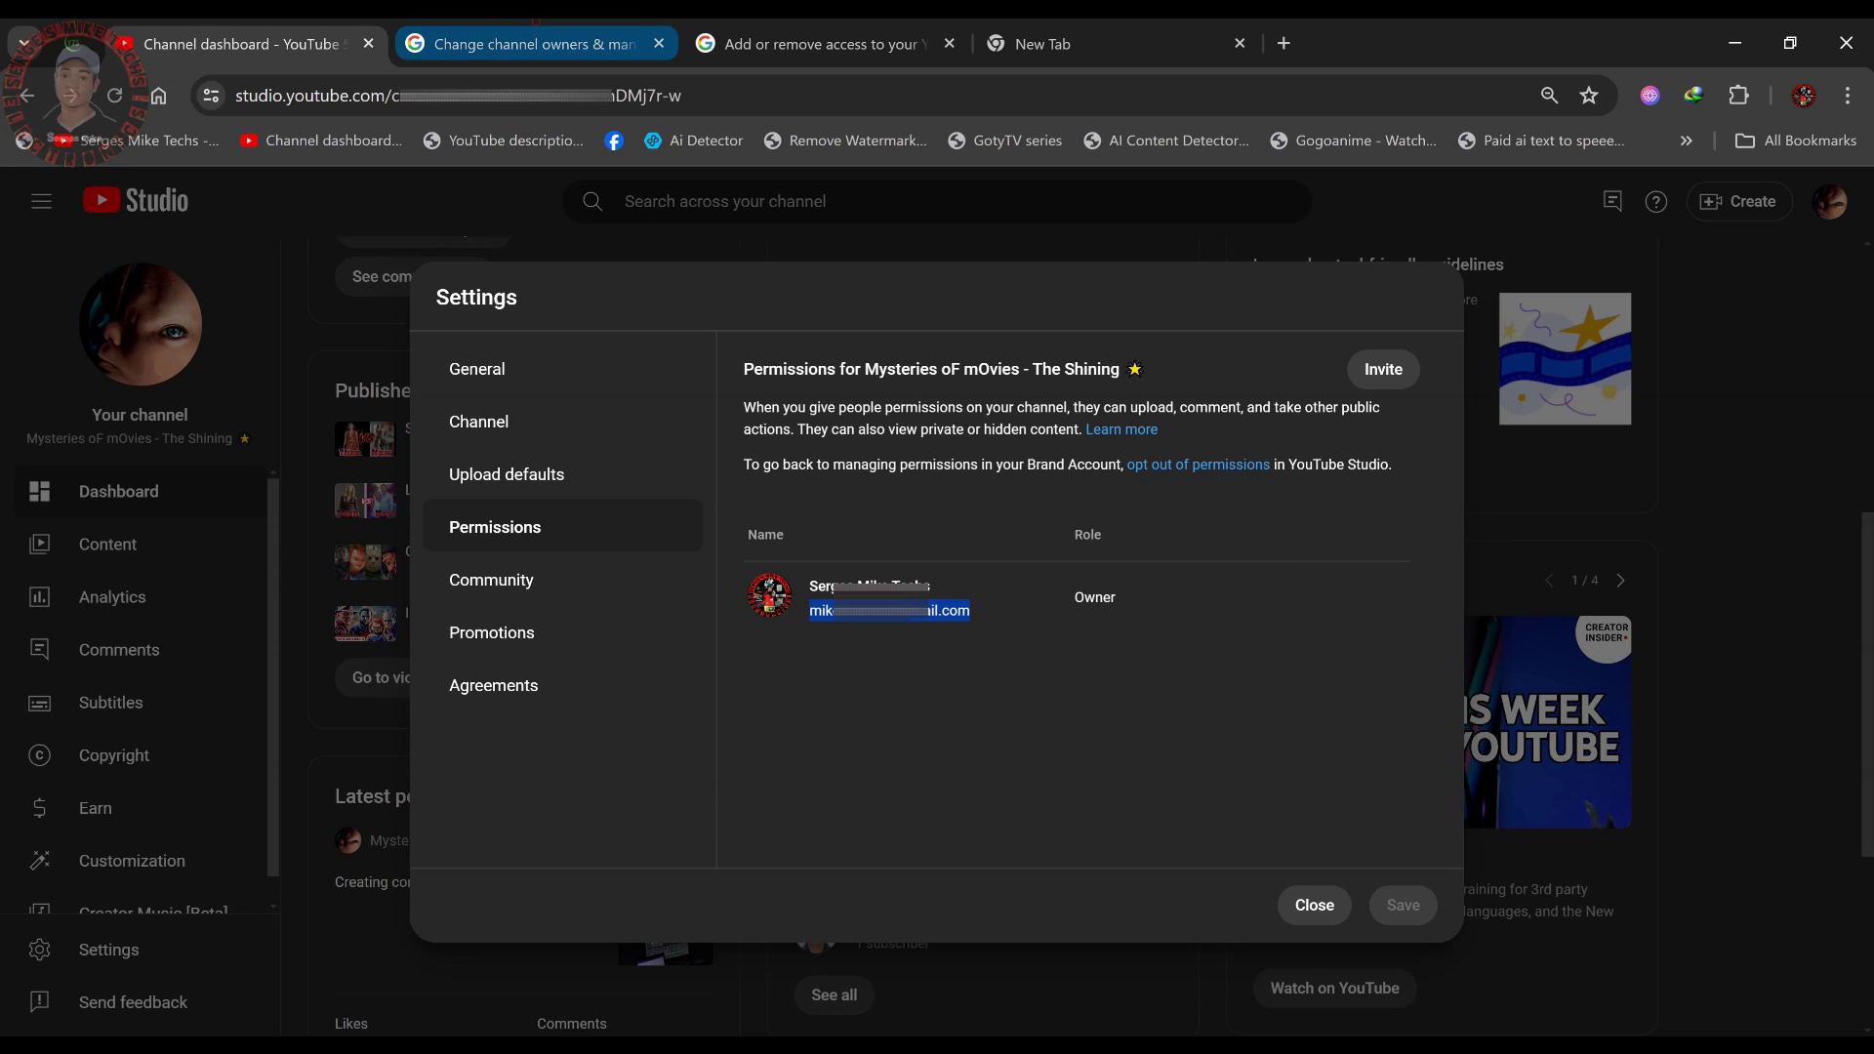
# - Review the YouTube Help article on changing channel owners and managers with a Brand Account, and return to the Studio permissions
pyautogui.click(535, 39)
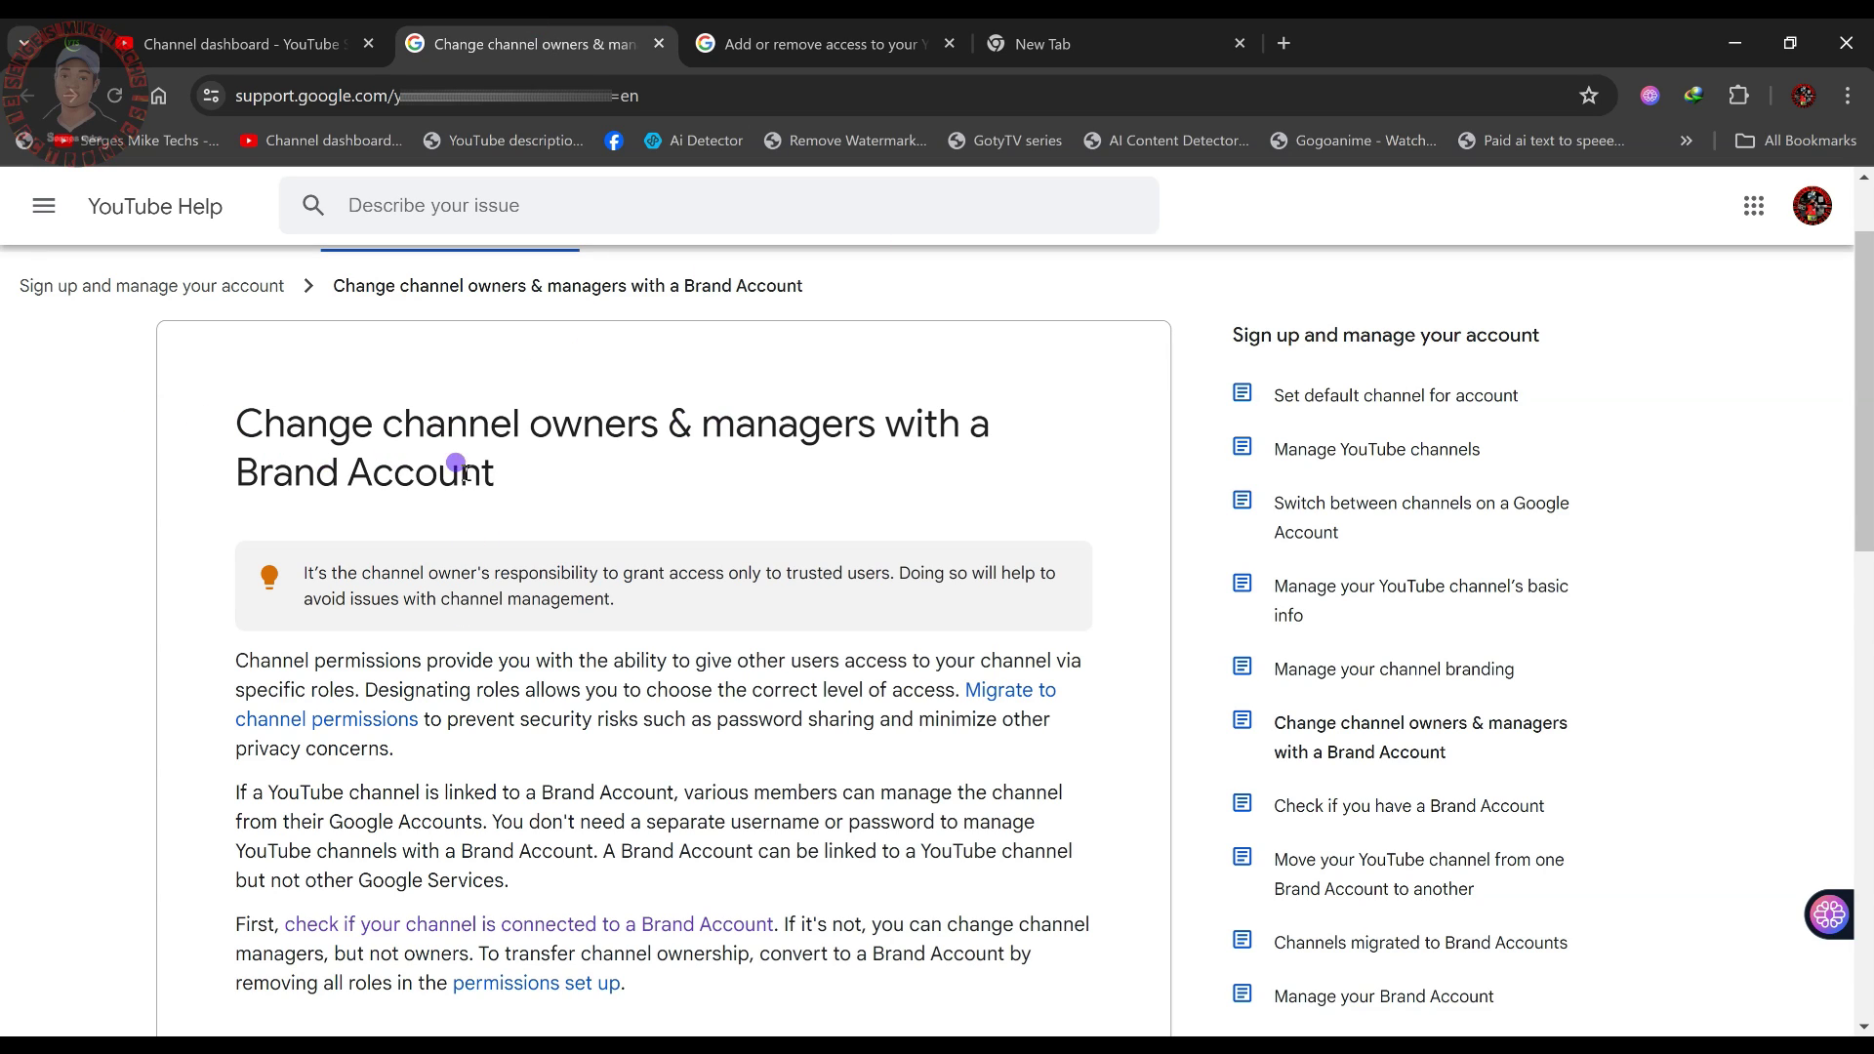
pyautogui.moveTo(508, 475); pyautogui.dragTo(201, 427)
pyautogui.scroll(-2, 494, 511)
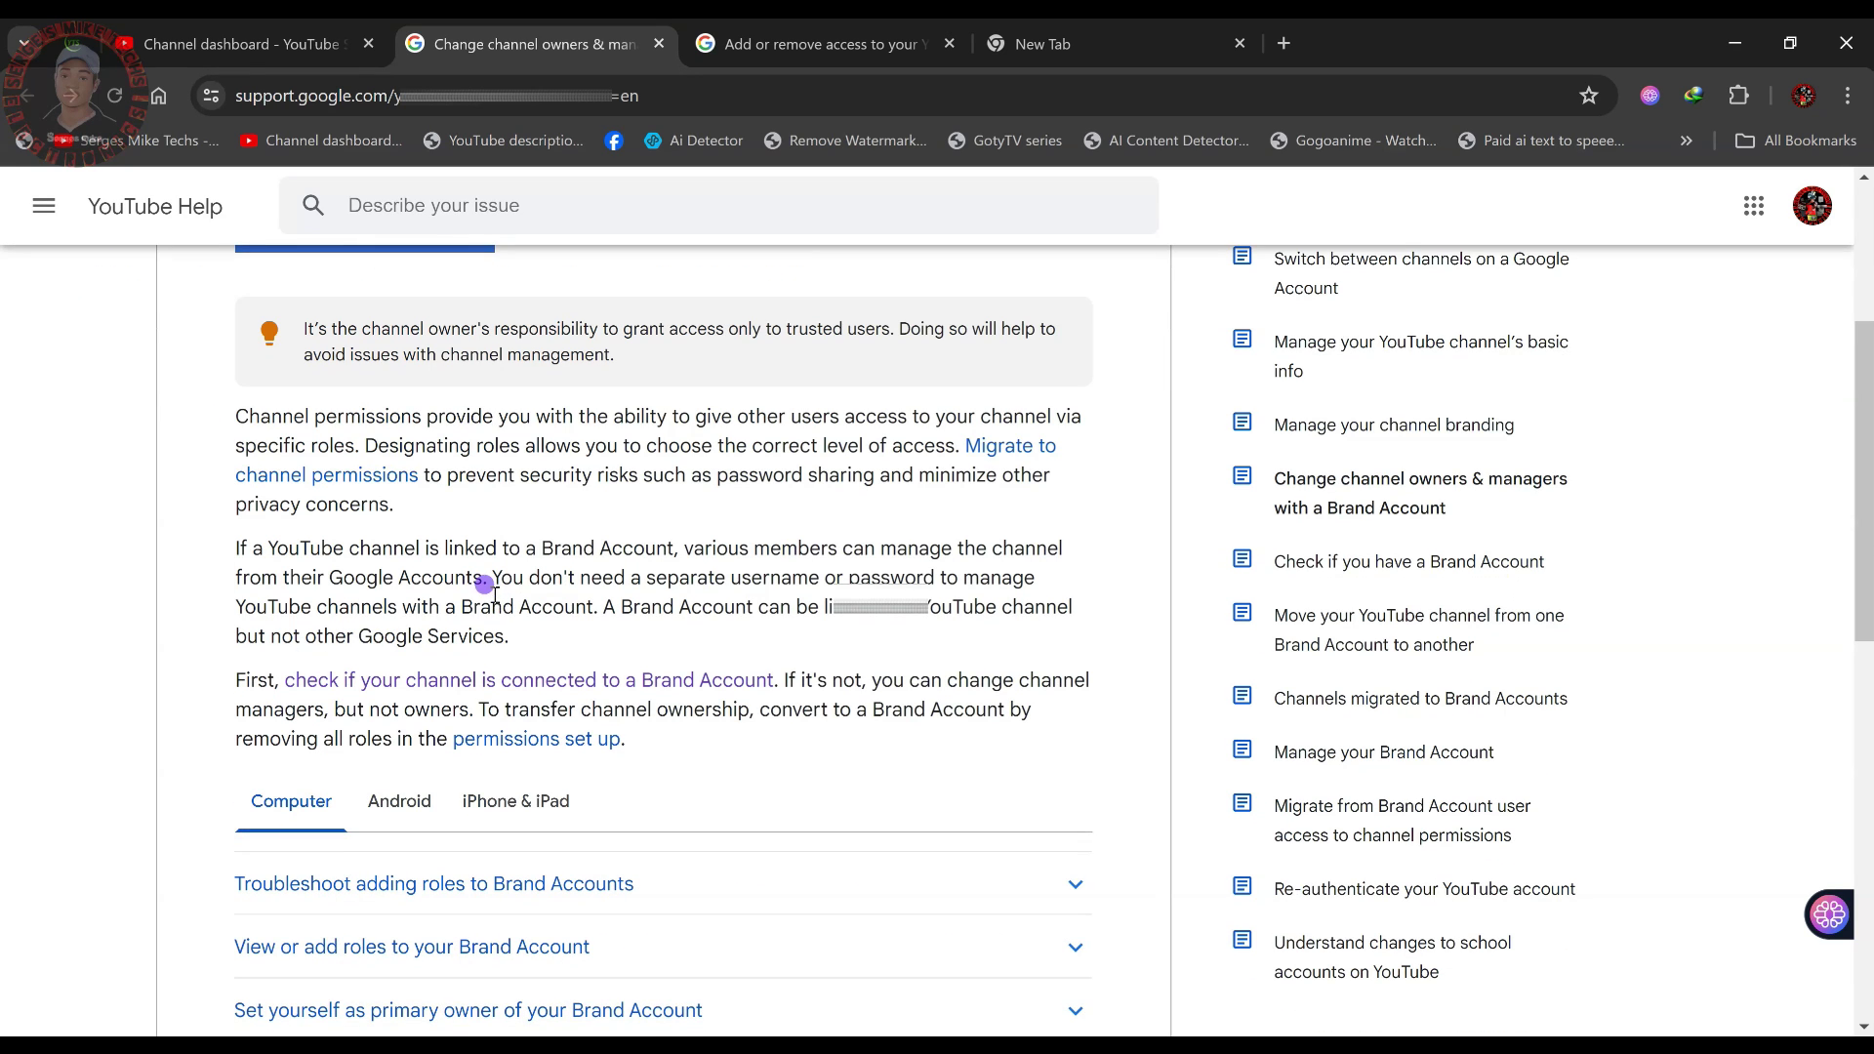
pyautogui.scroll(-5, 488, 590)
pyautogui.scroll(7, 483, 449)
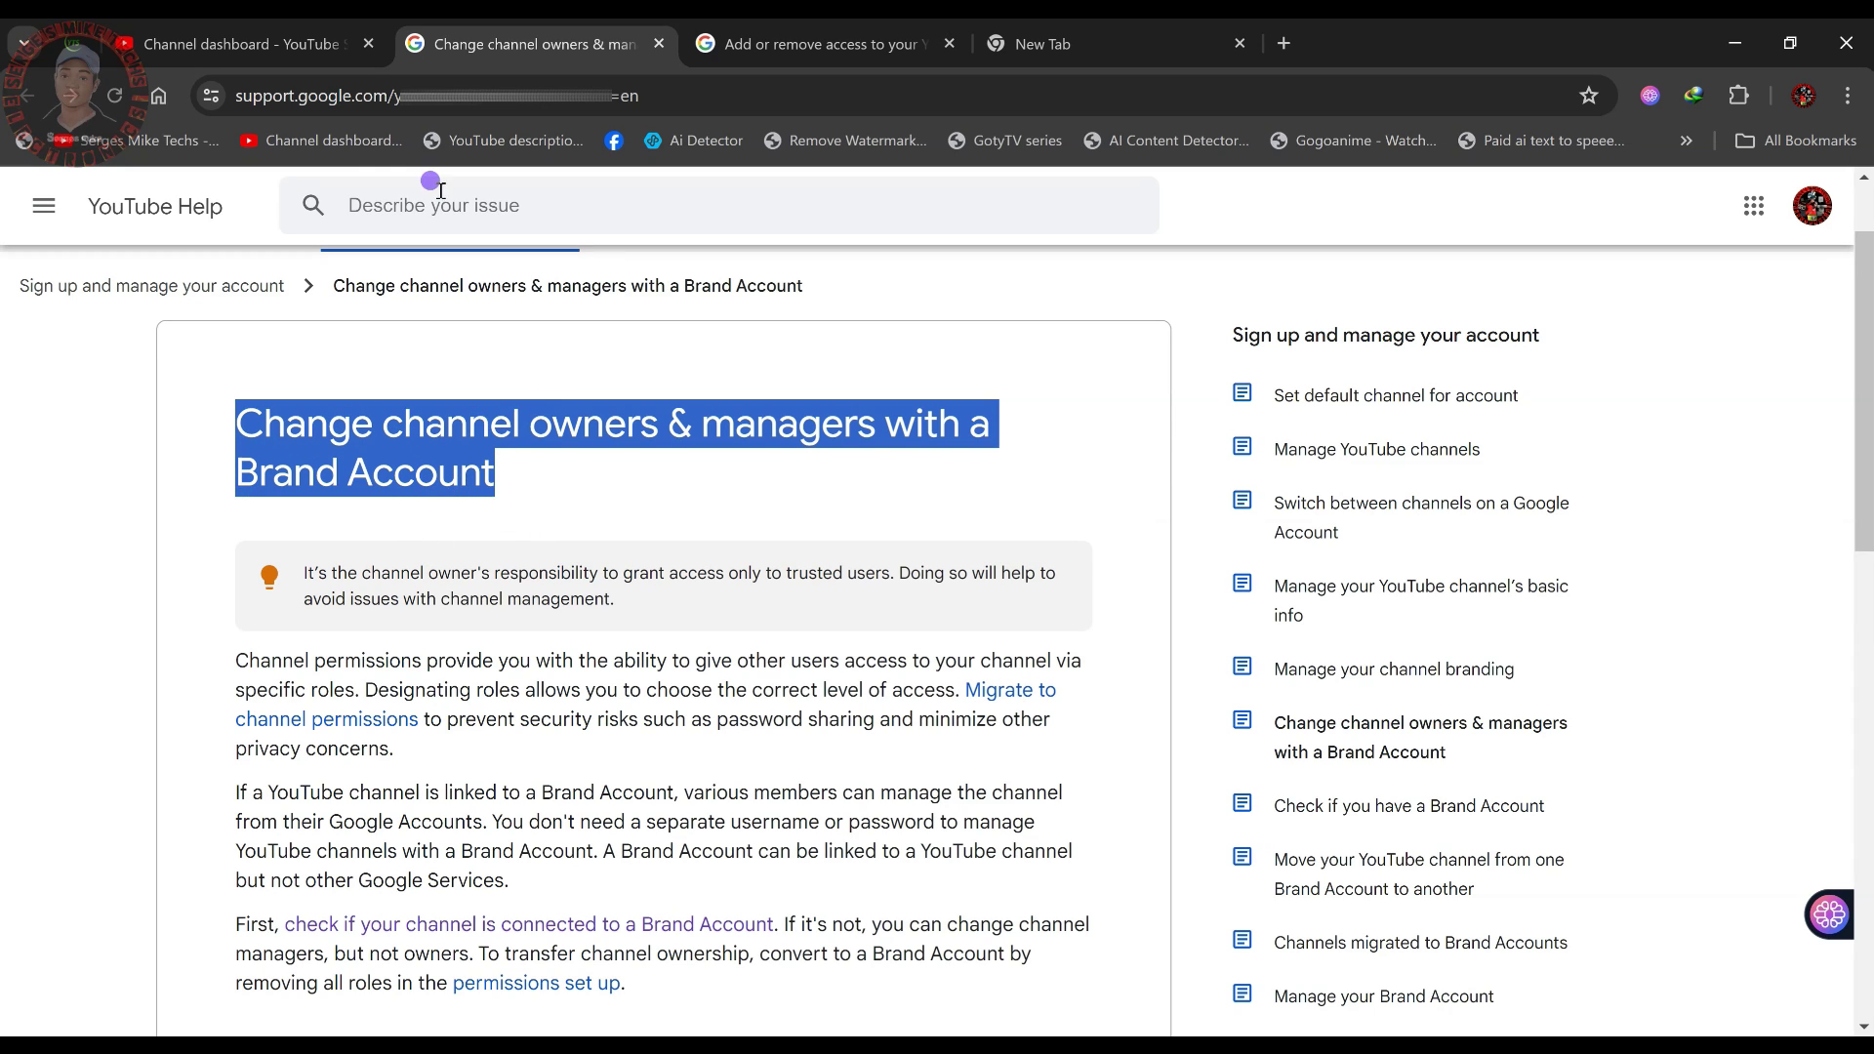
pyautogui.click(281, 41)
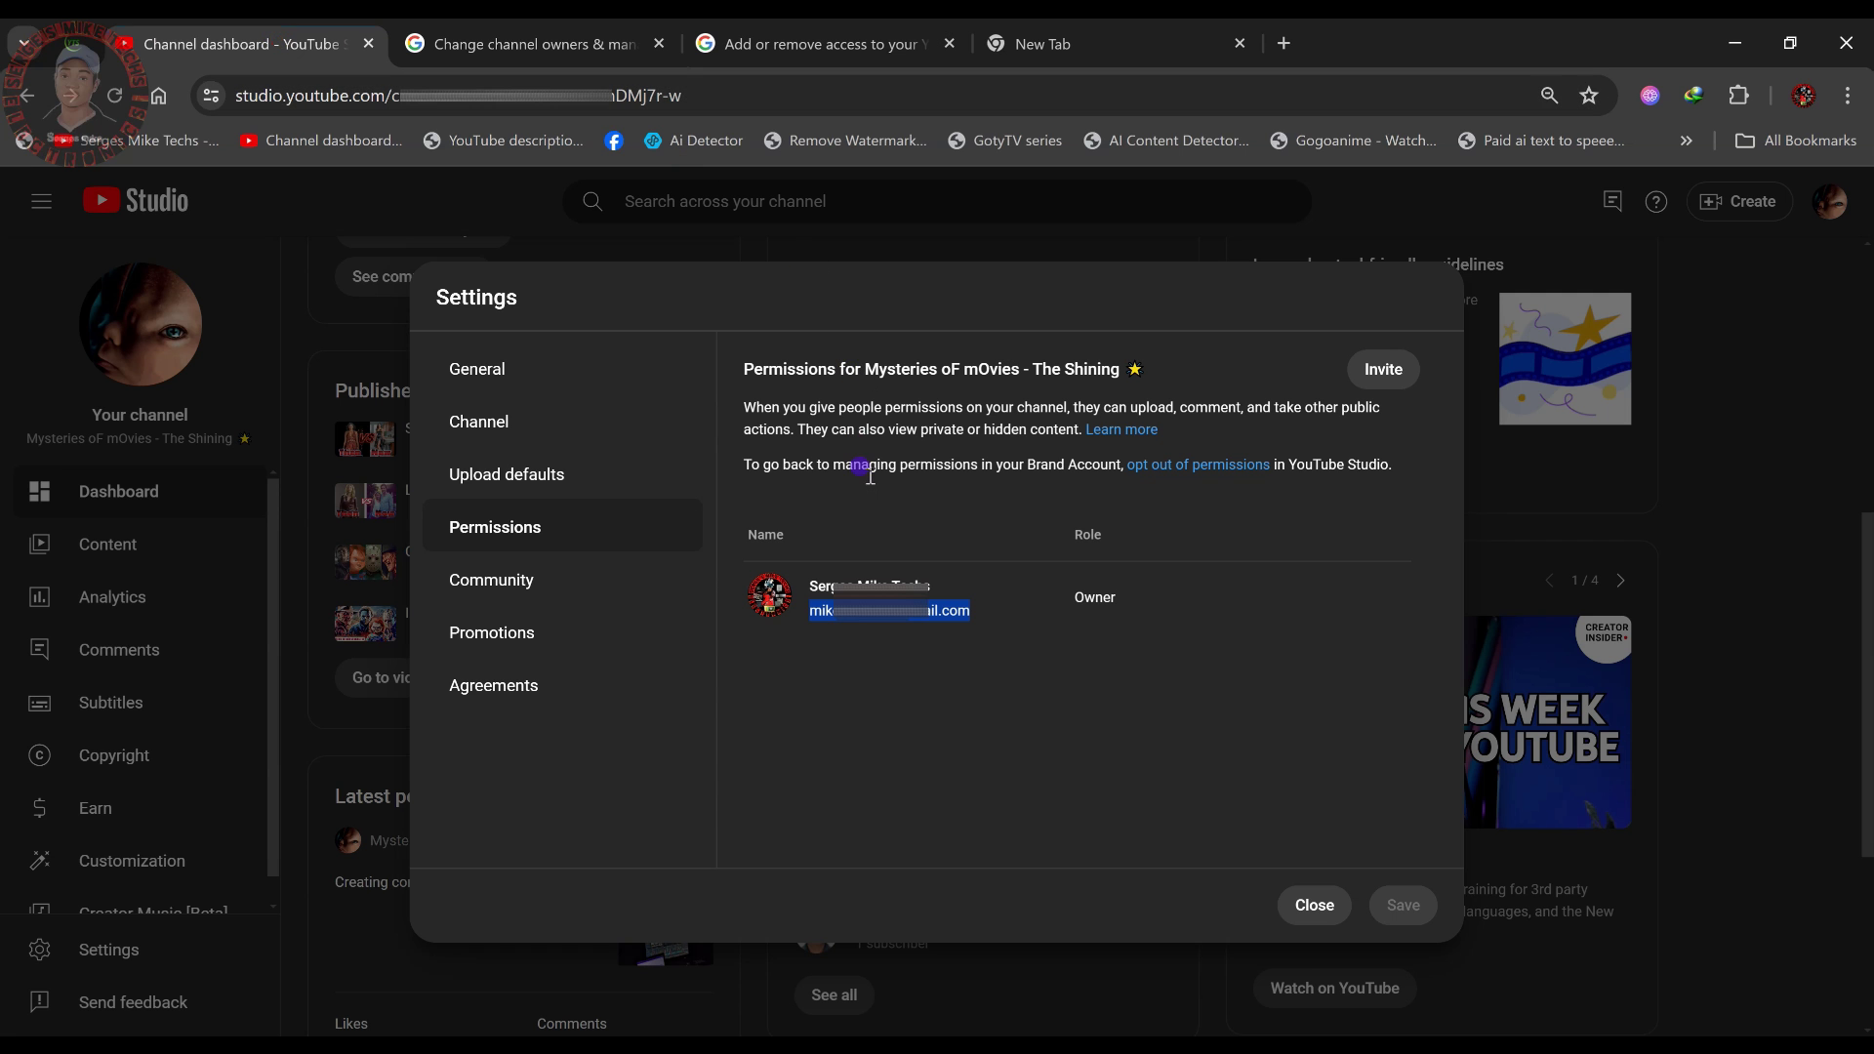
# - Opt out of permissions in YouTube Studio, acknowledging that permissions must be manually re-added in the Brand Account
pyautogui.click(834, 499)
pyautogui.click(1150, 478)
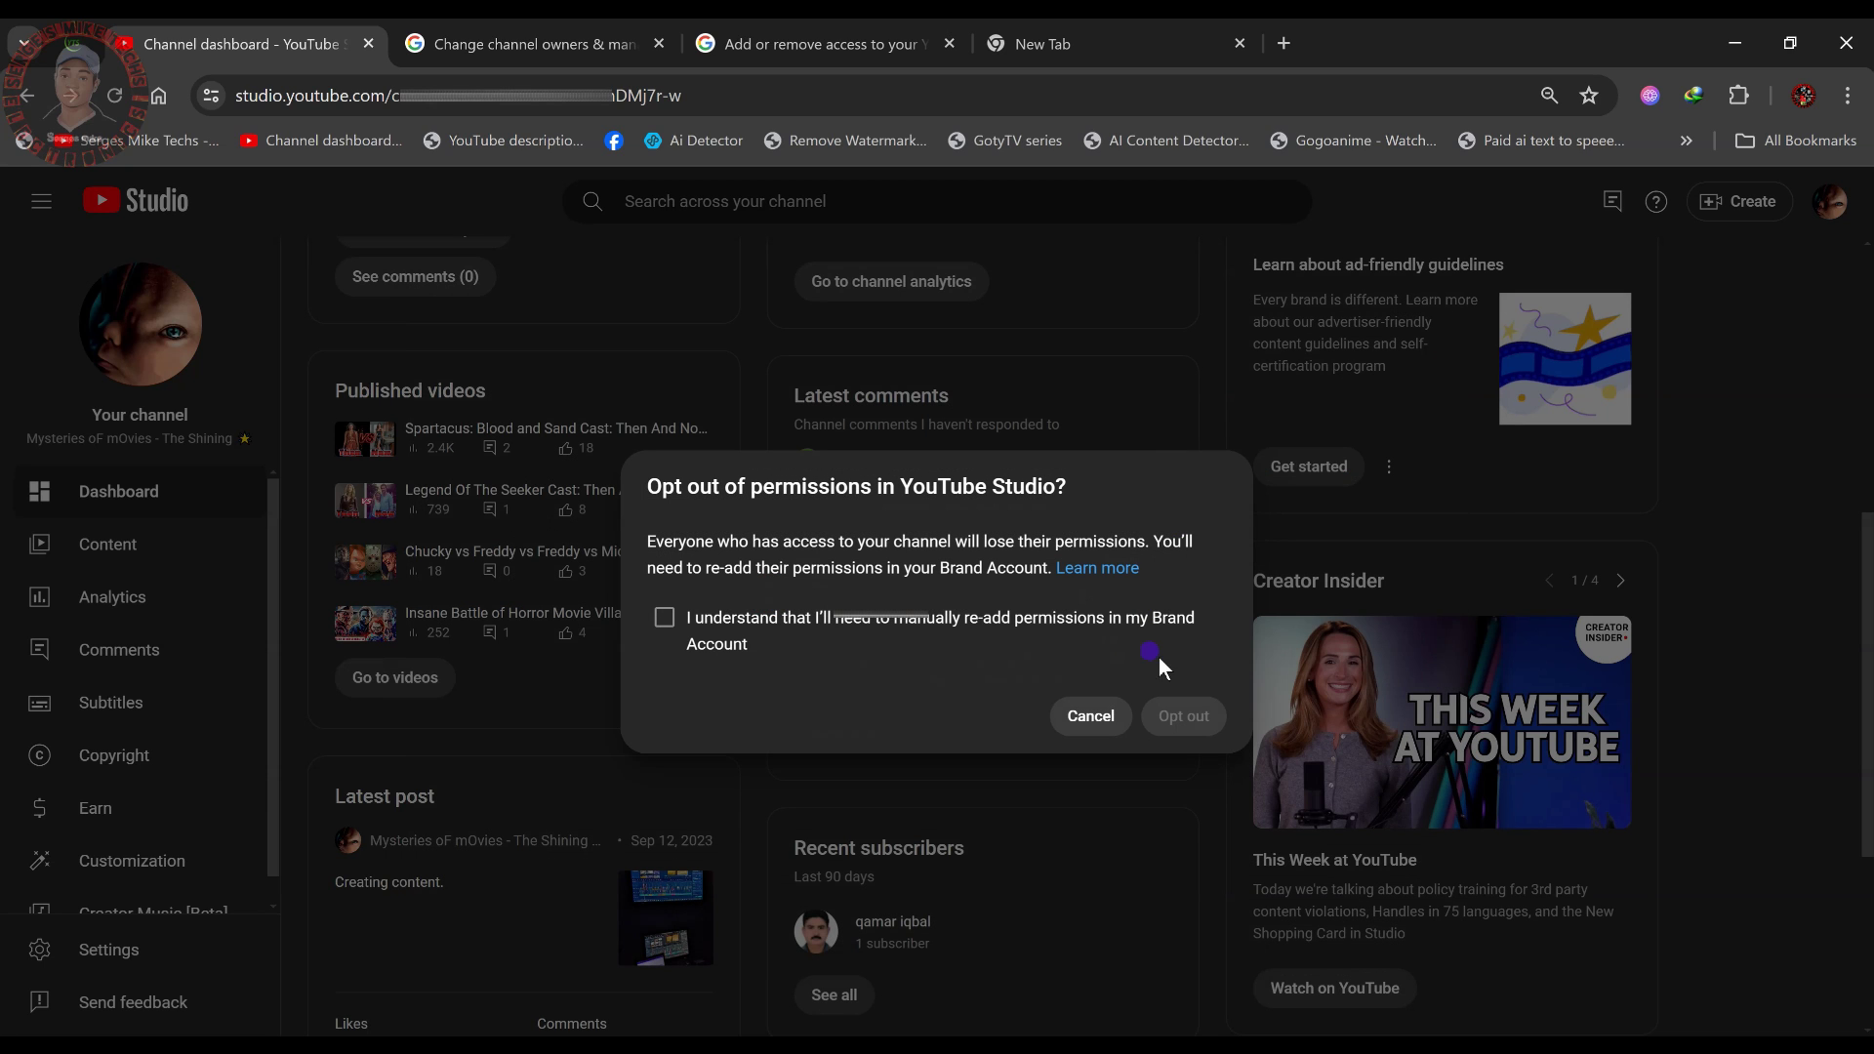
pyautogui.click(739, 626)
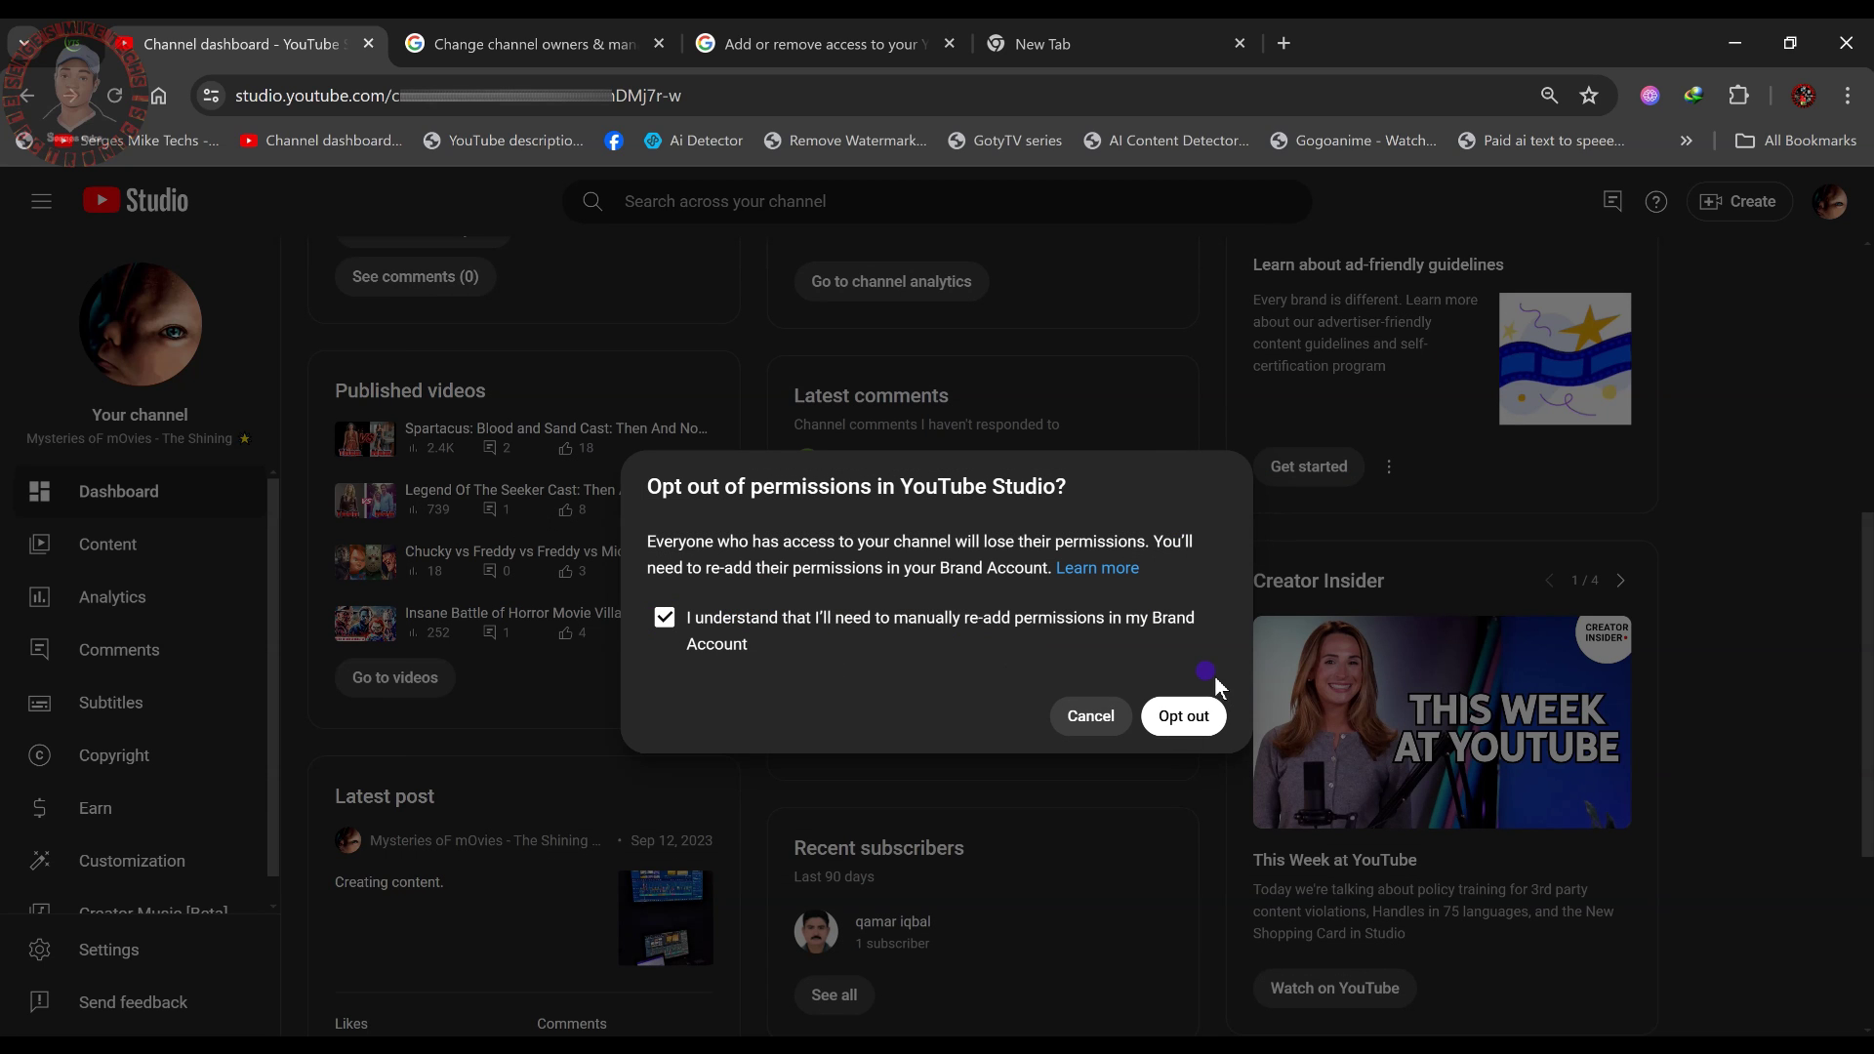
pyautogui.click(1184, 715)
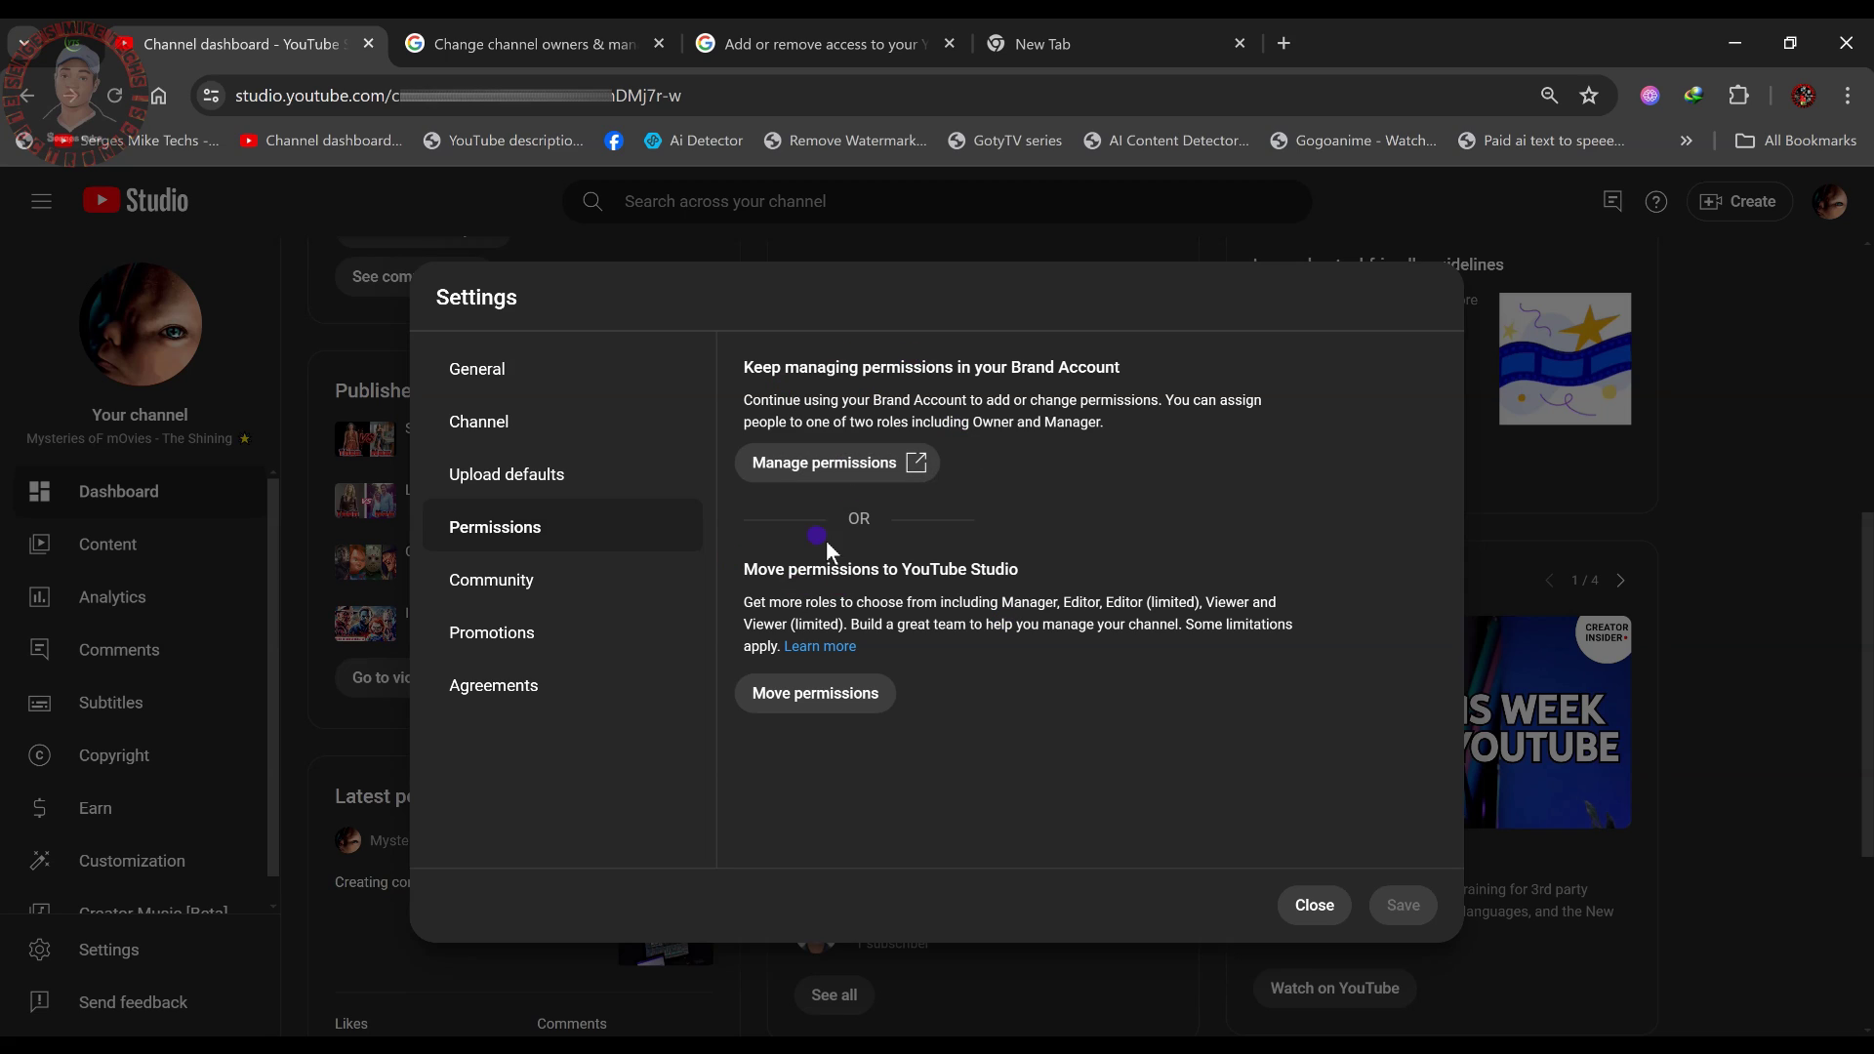
# - Open the Brand Account details from the option to keep managing permissions in the Brand Account
pyautogui.click(829, 463)
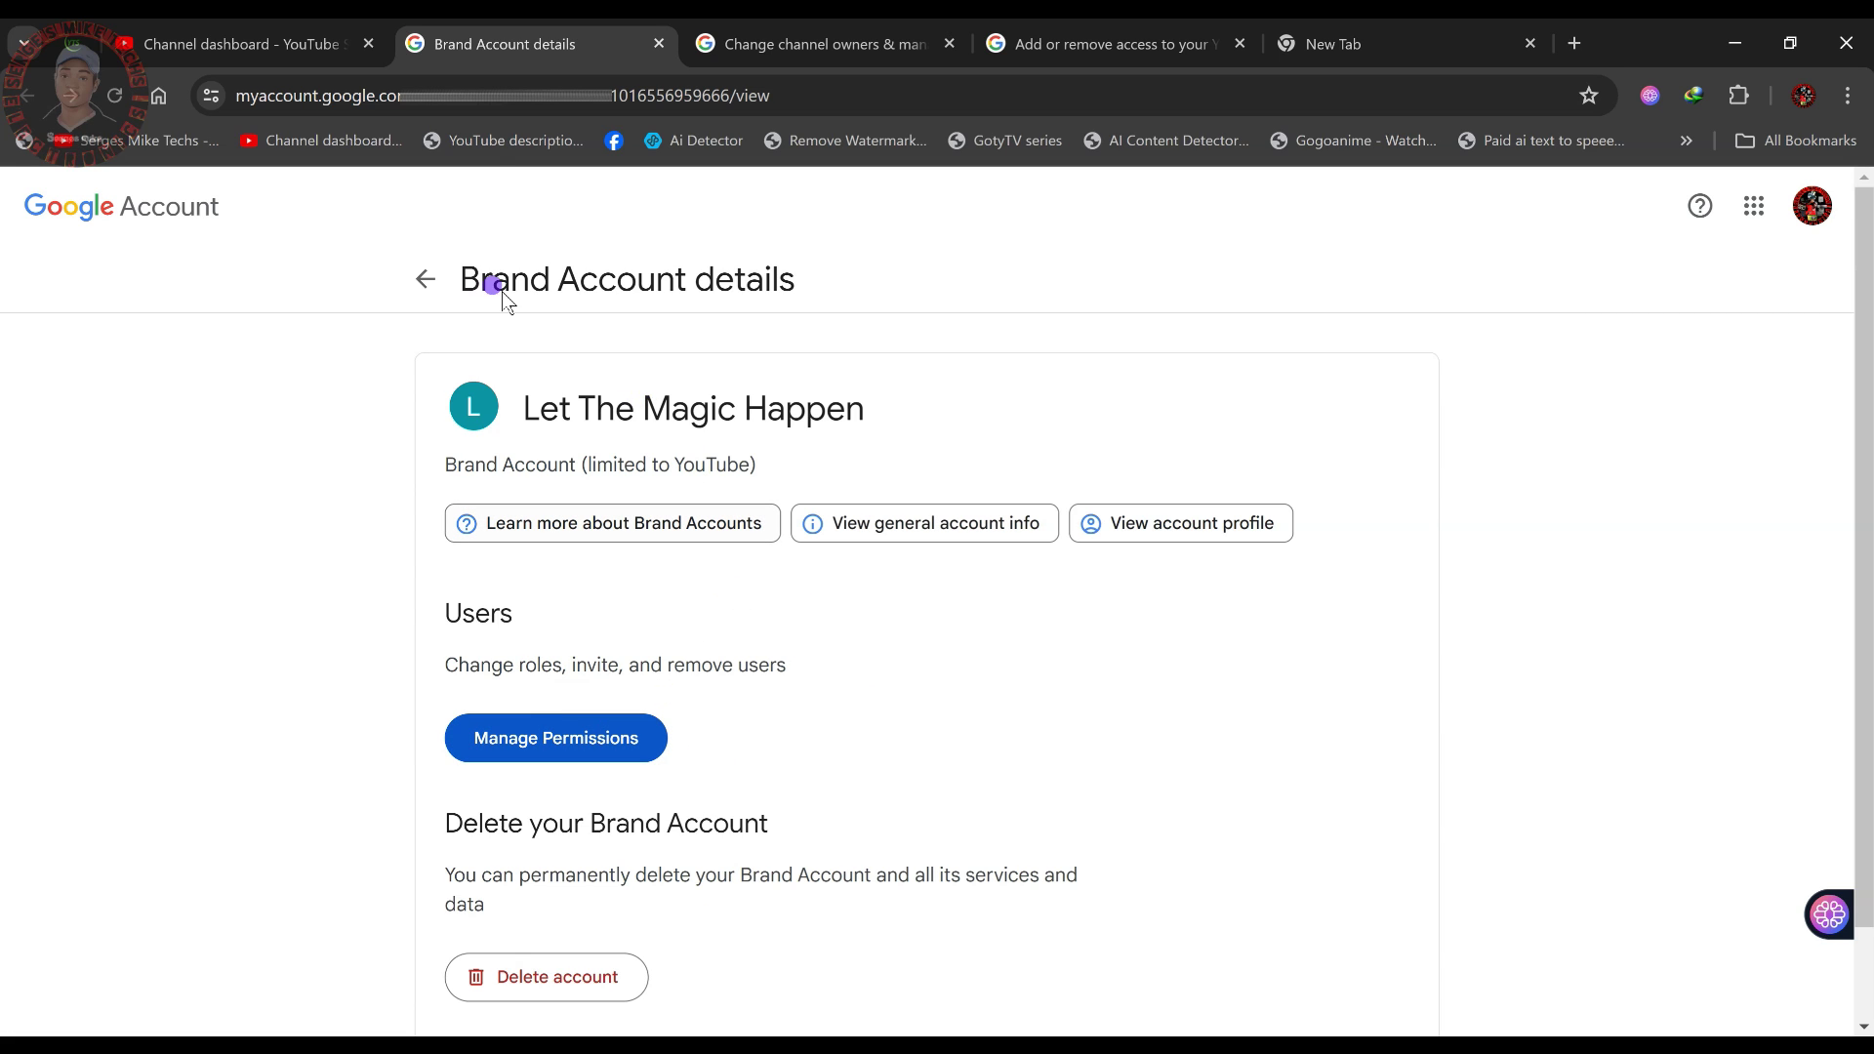
pyautogui.click(234, 44)
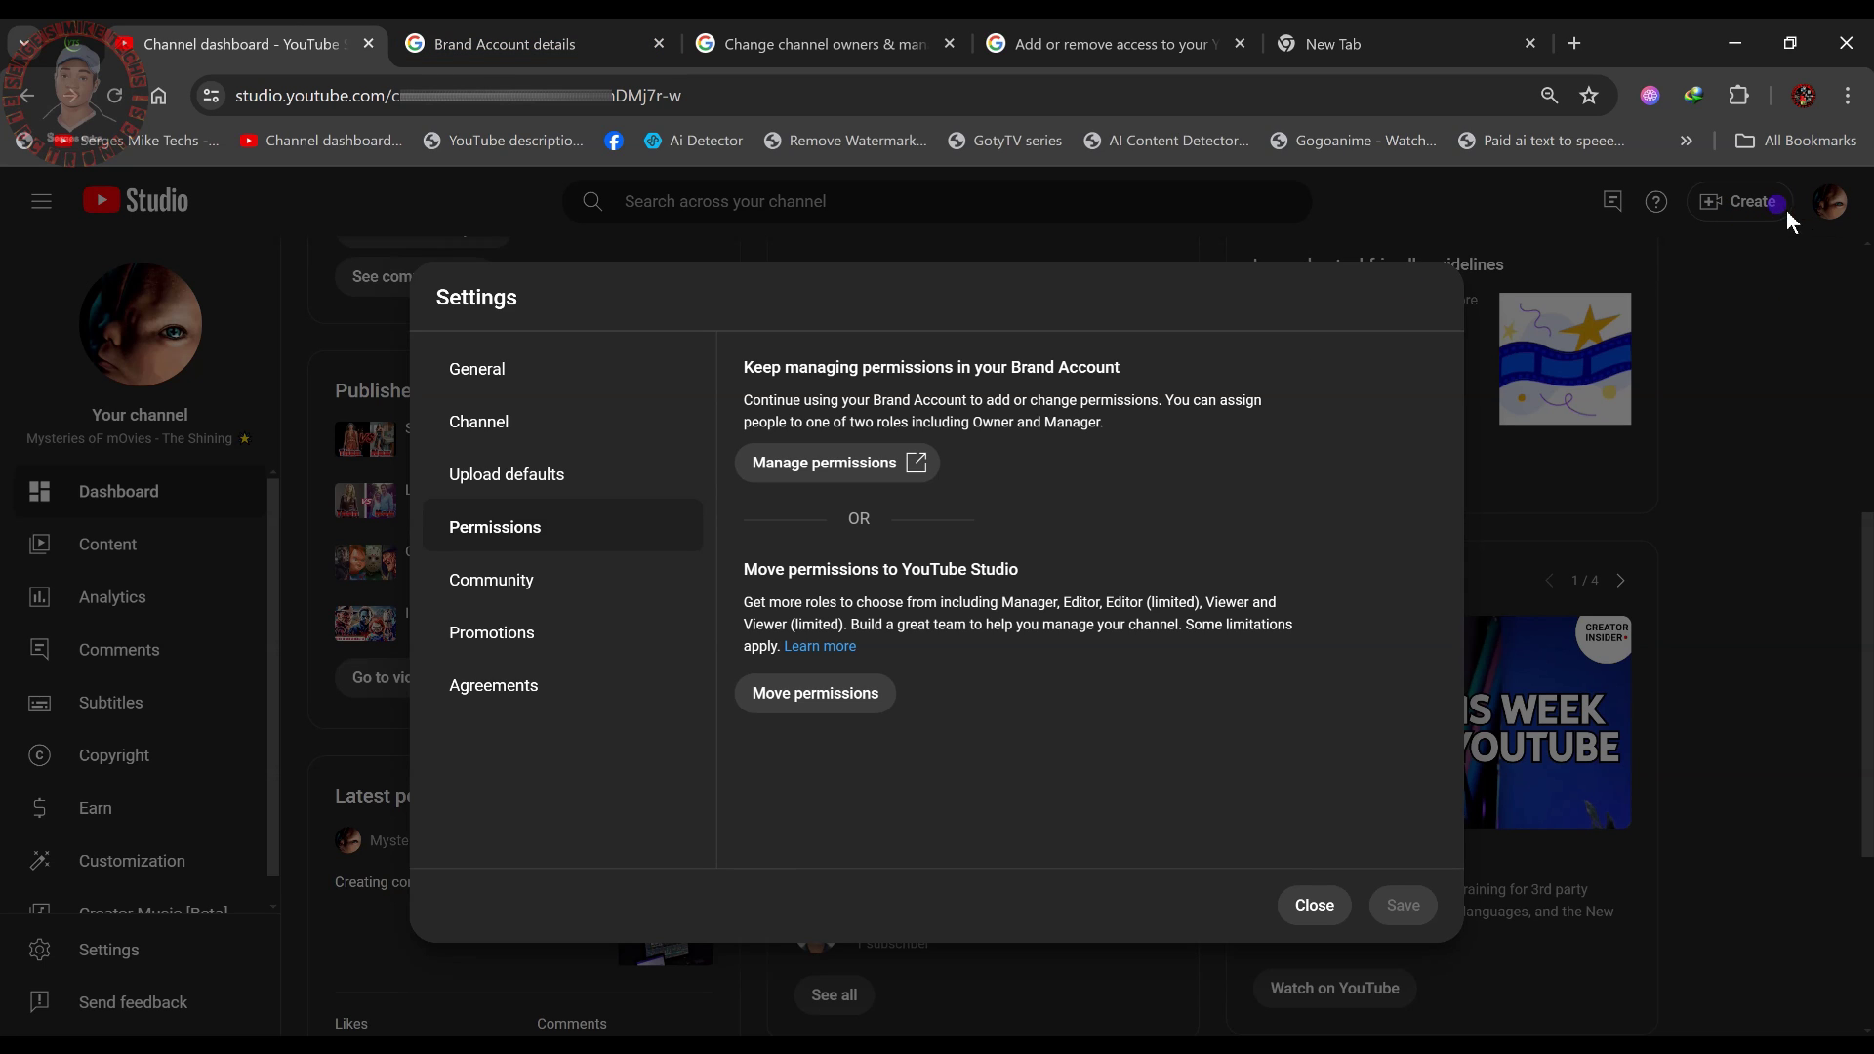
pyautogui.click(562, 54)
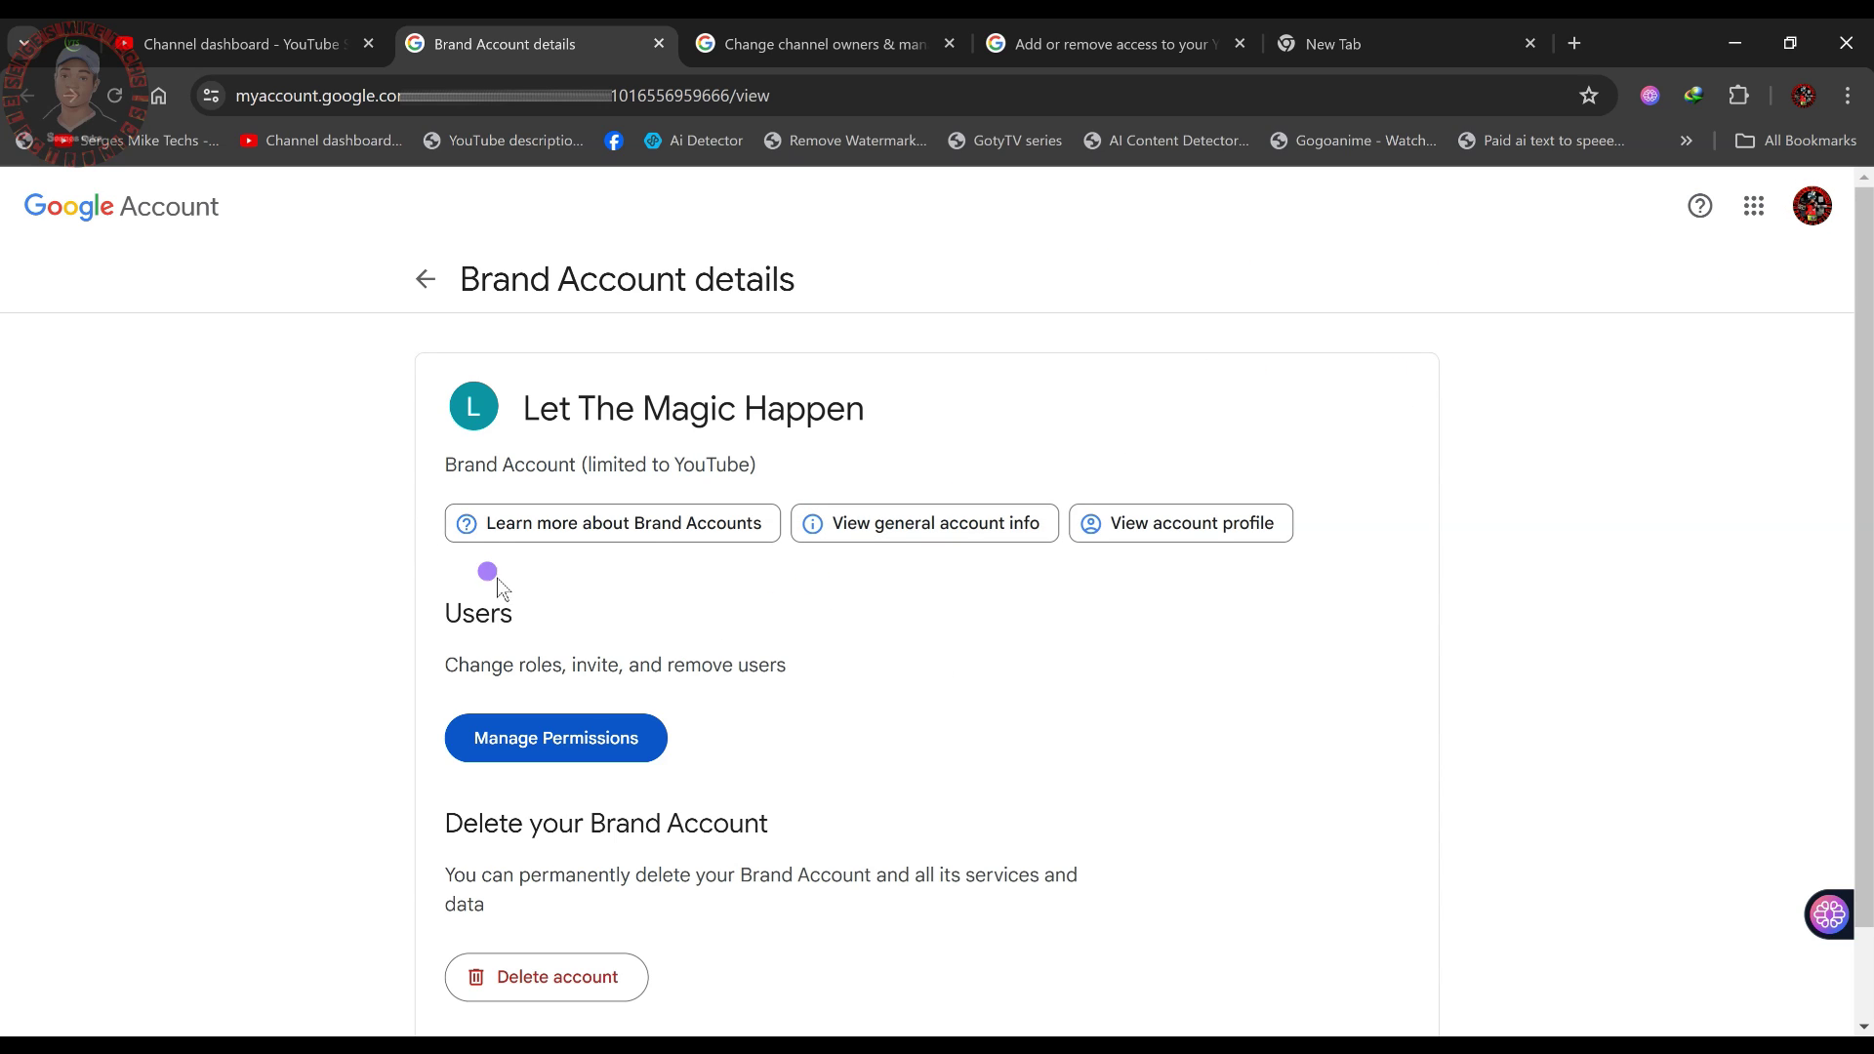
# - Request permission management for the Brand Account and verify identity by entering the Google account password
pyautogui.click(549, 741)
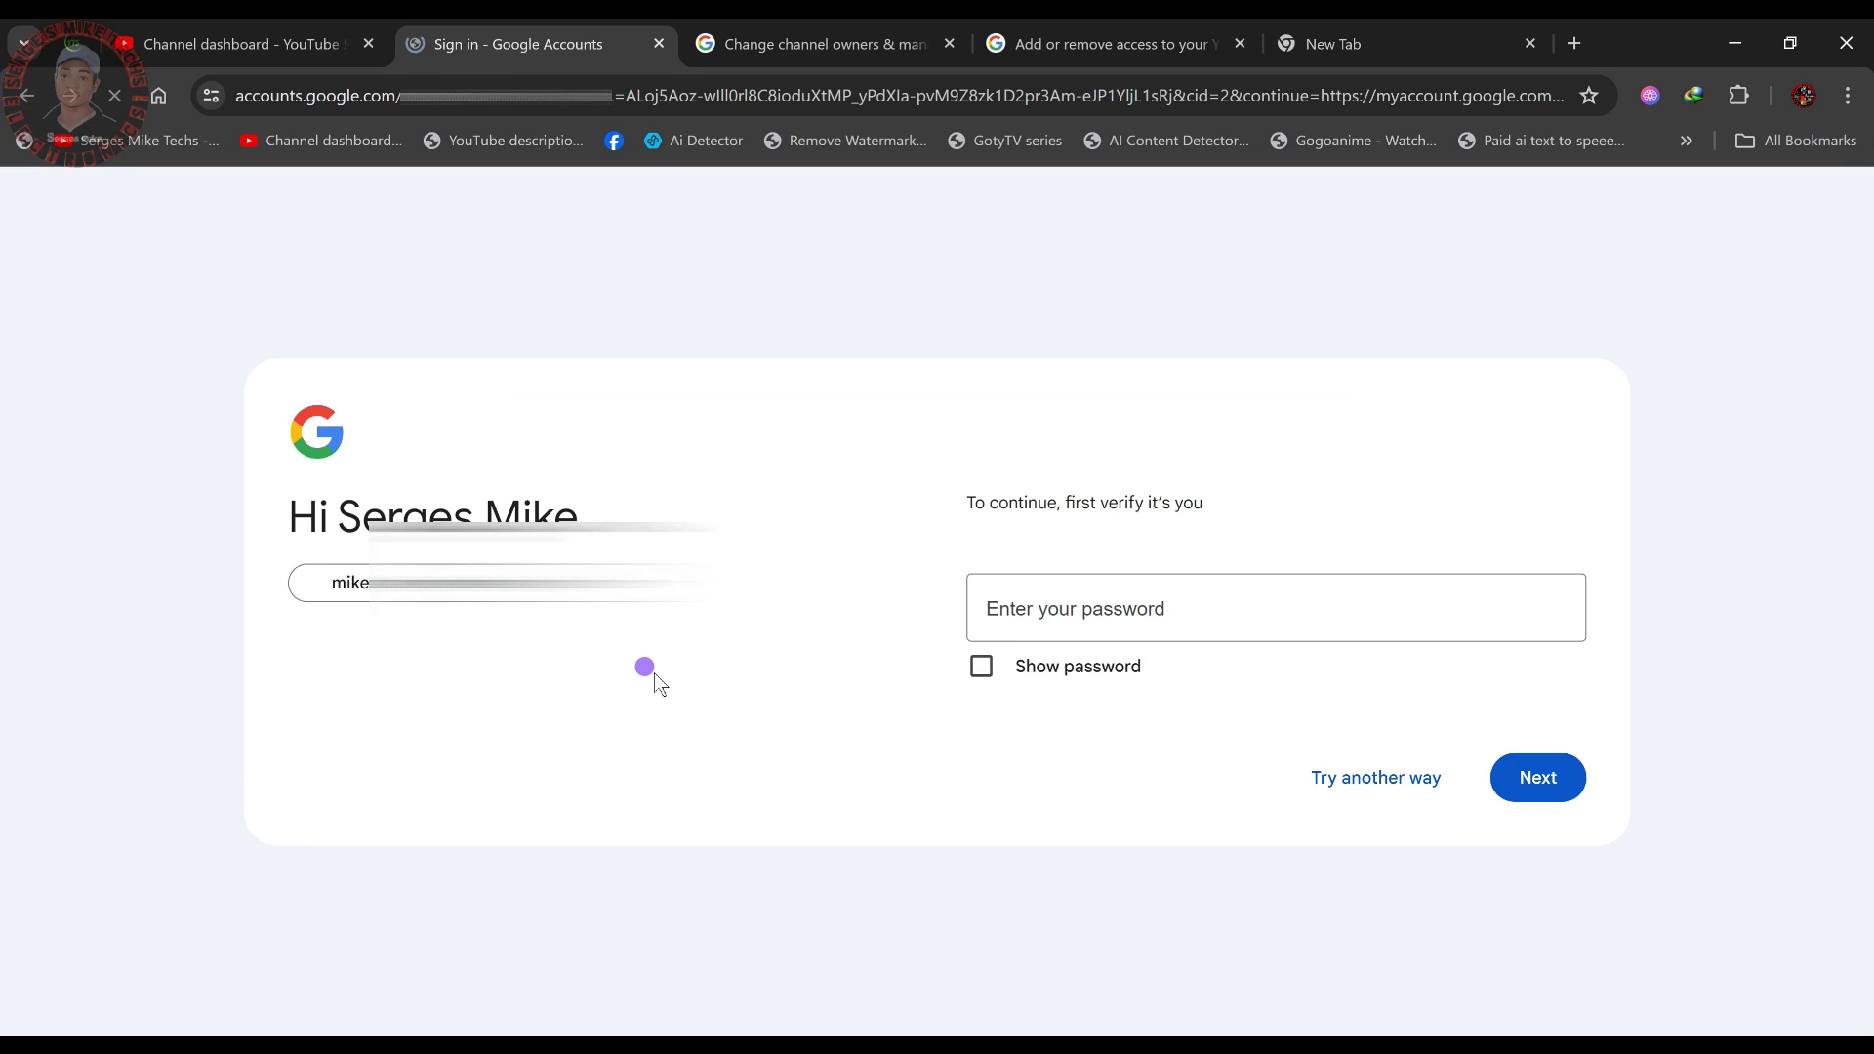
pyautogui.click(1036, 568)
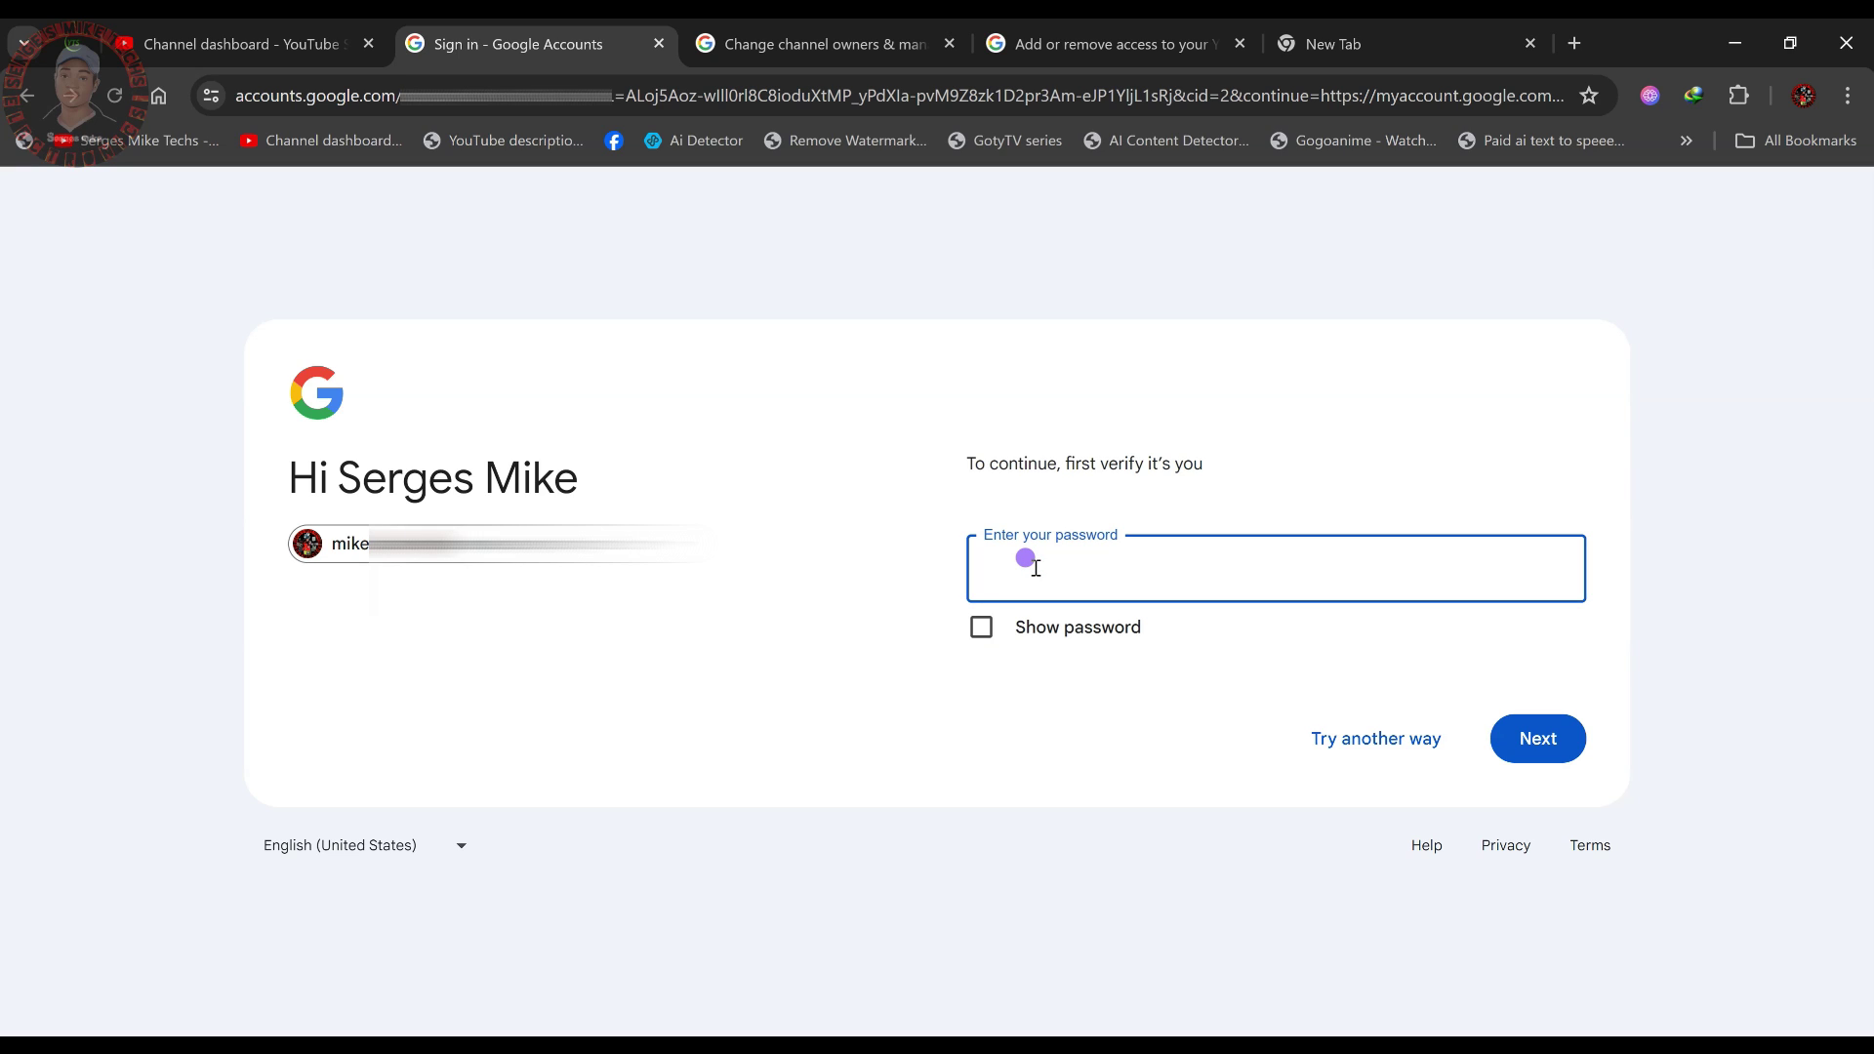
pyautogui.hotkey('ctrl', 'v')
pyautogui.click(1539, 739)
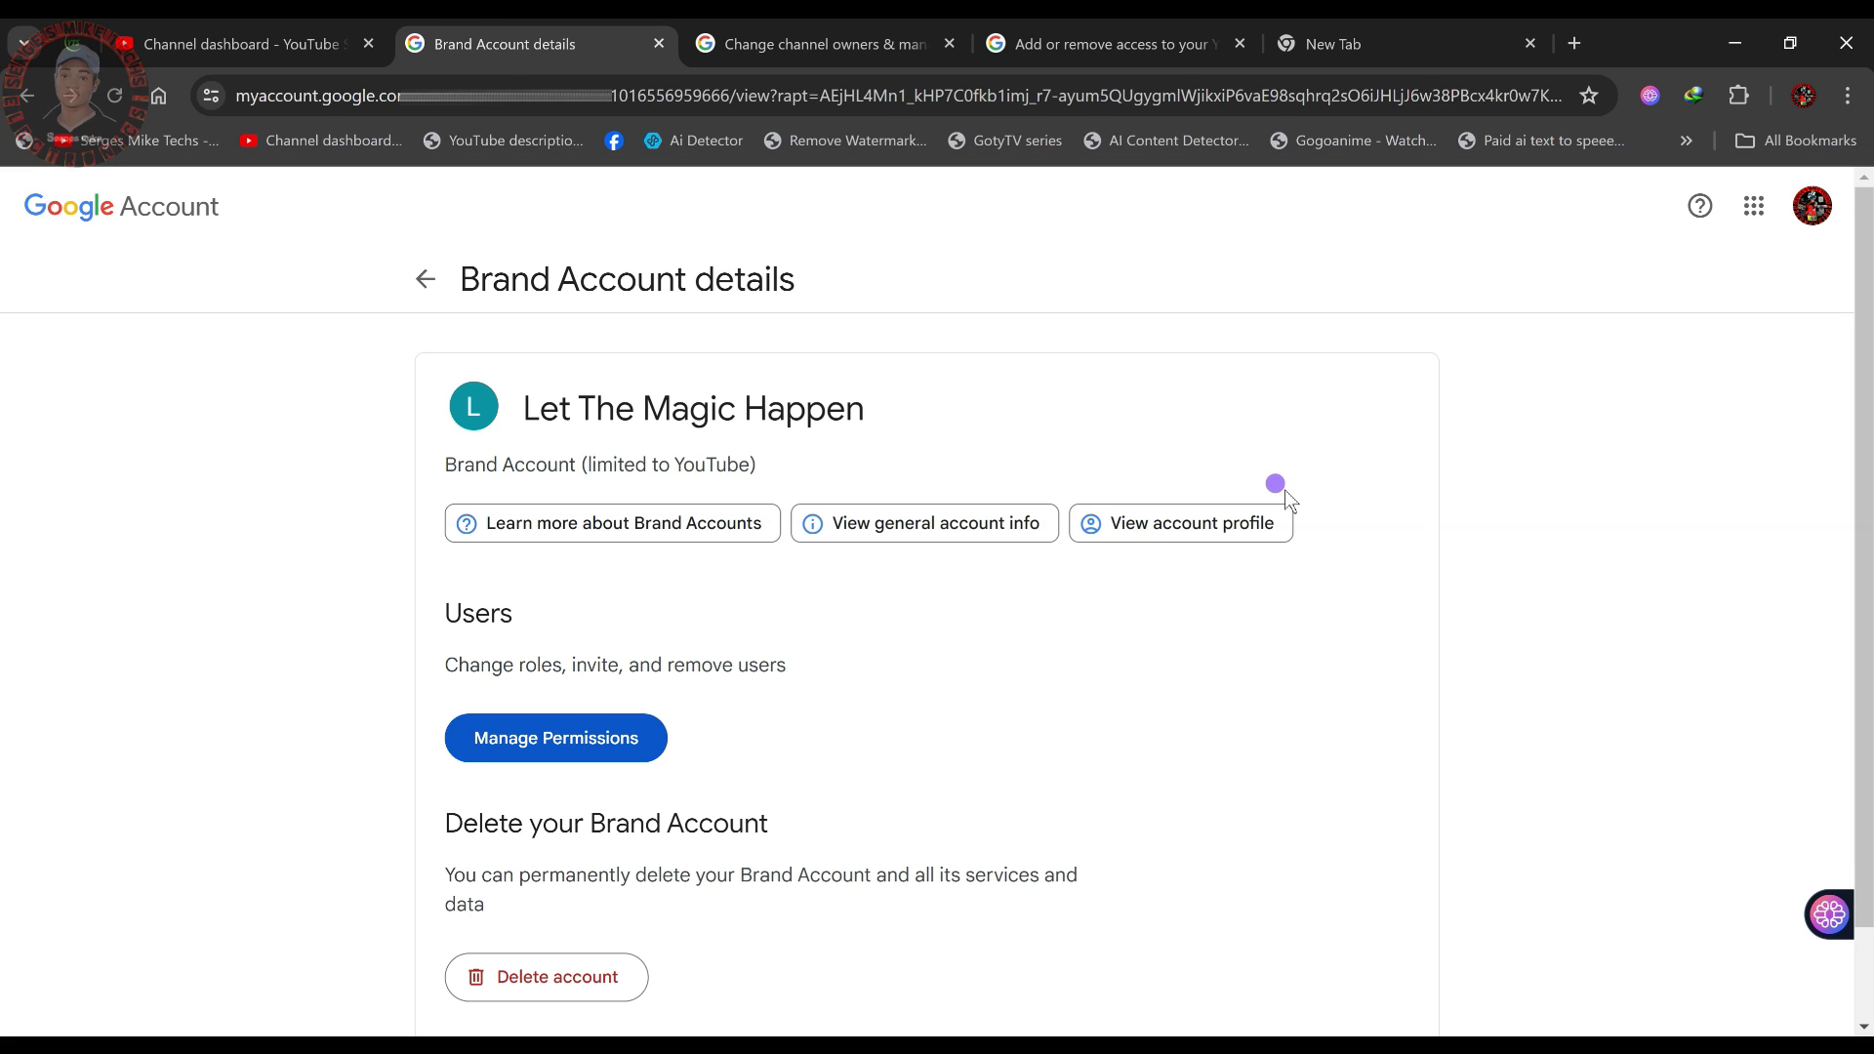
# - Invite a new user to the Brand Account by entering their e-mail address and assigning the Owner role
pyautogui.click(553, 752)
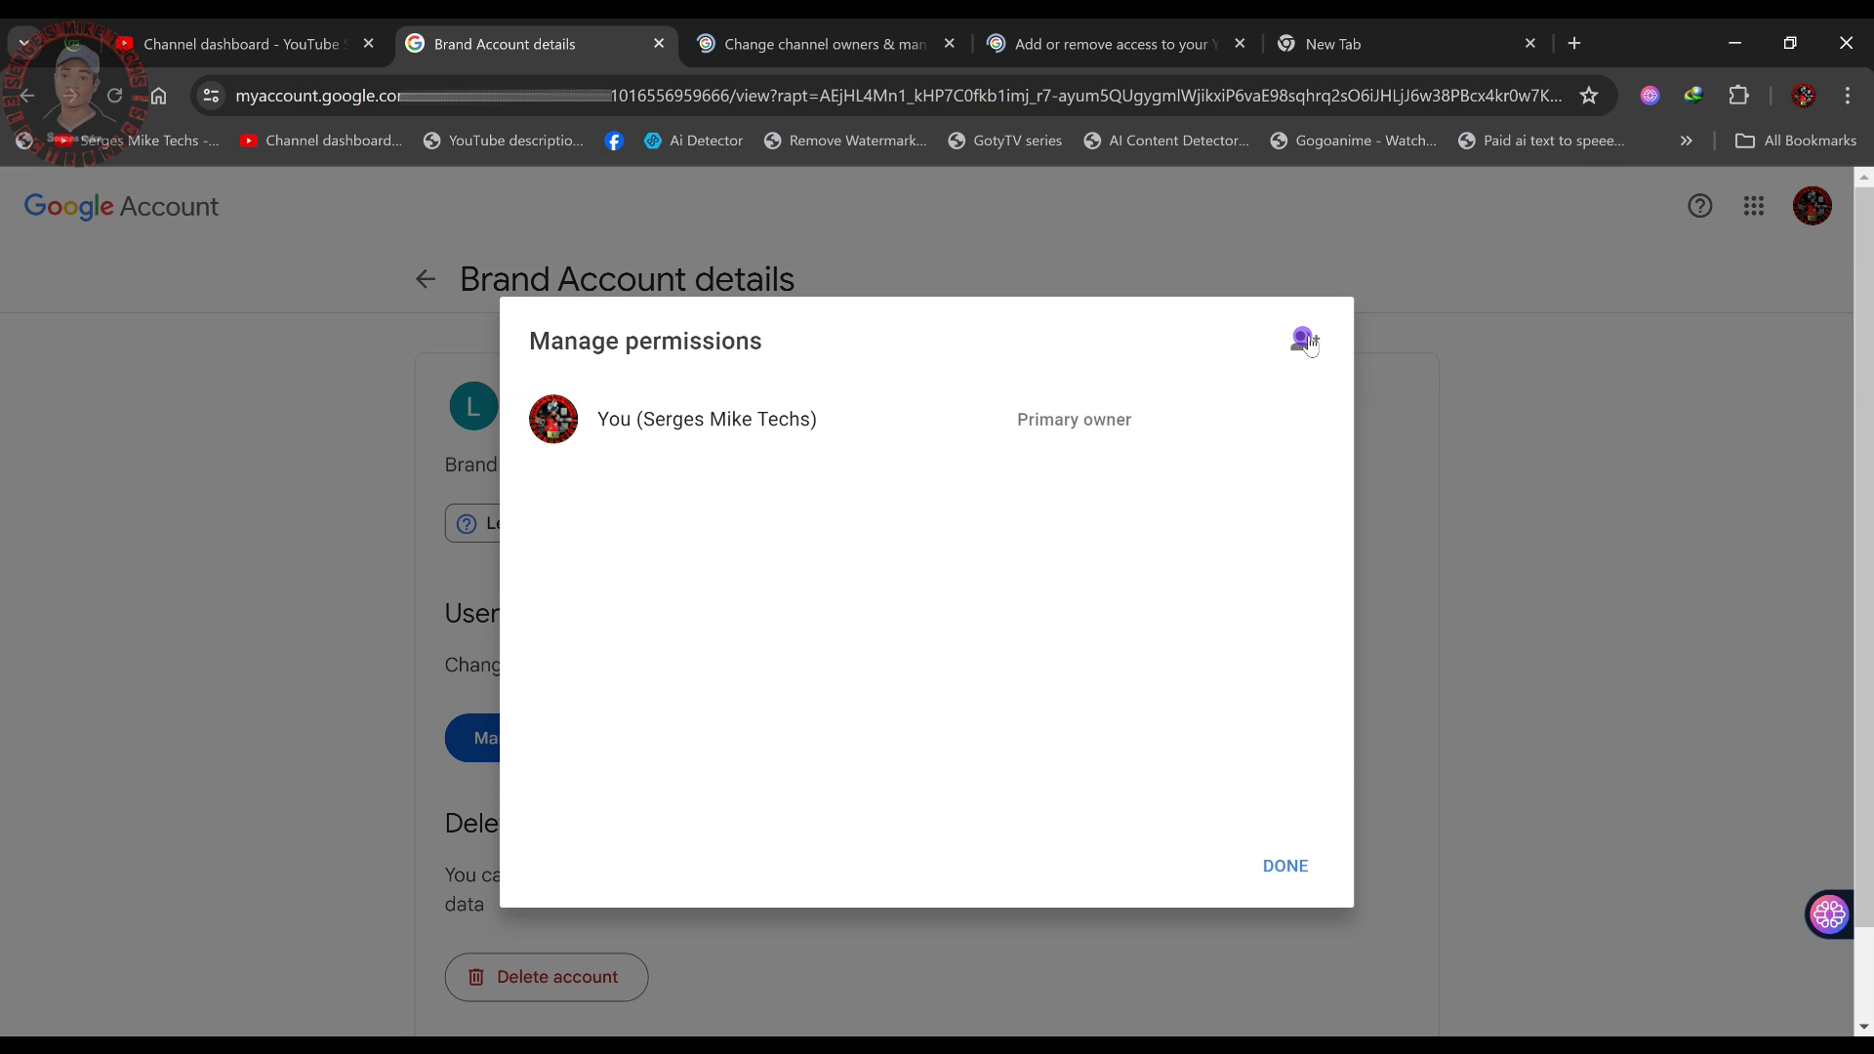
pyautogui.click(1305, 341)
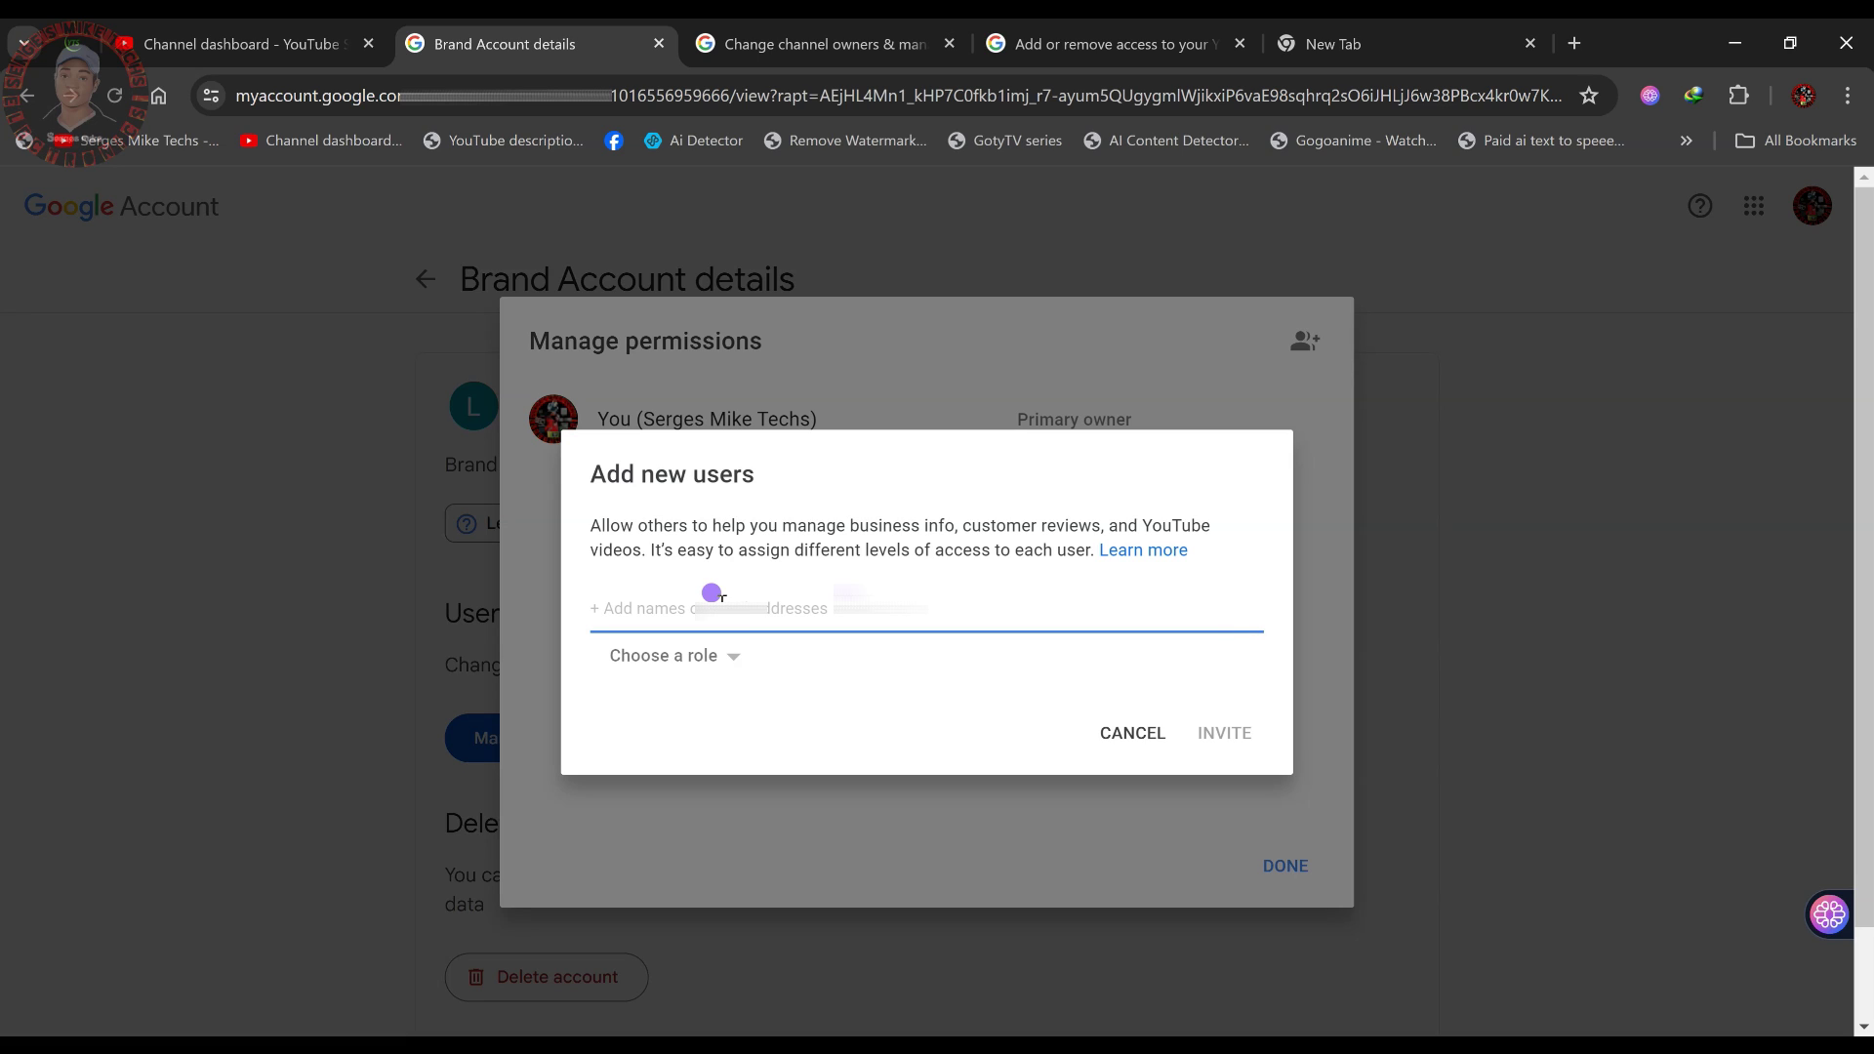
pyautogui.hotkey('ctrl', 'v')
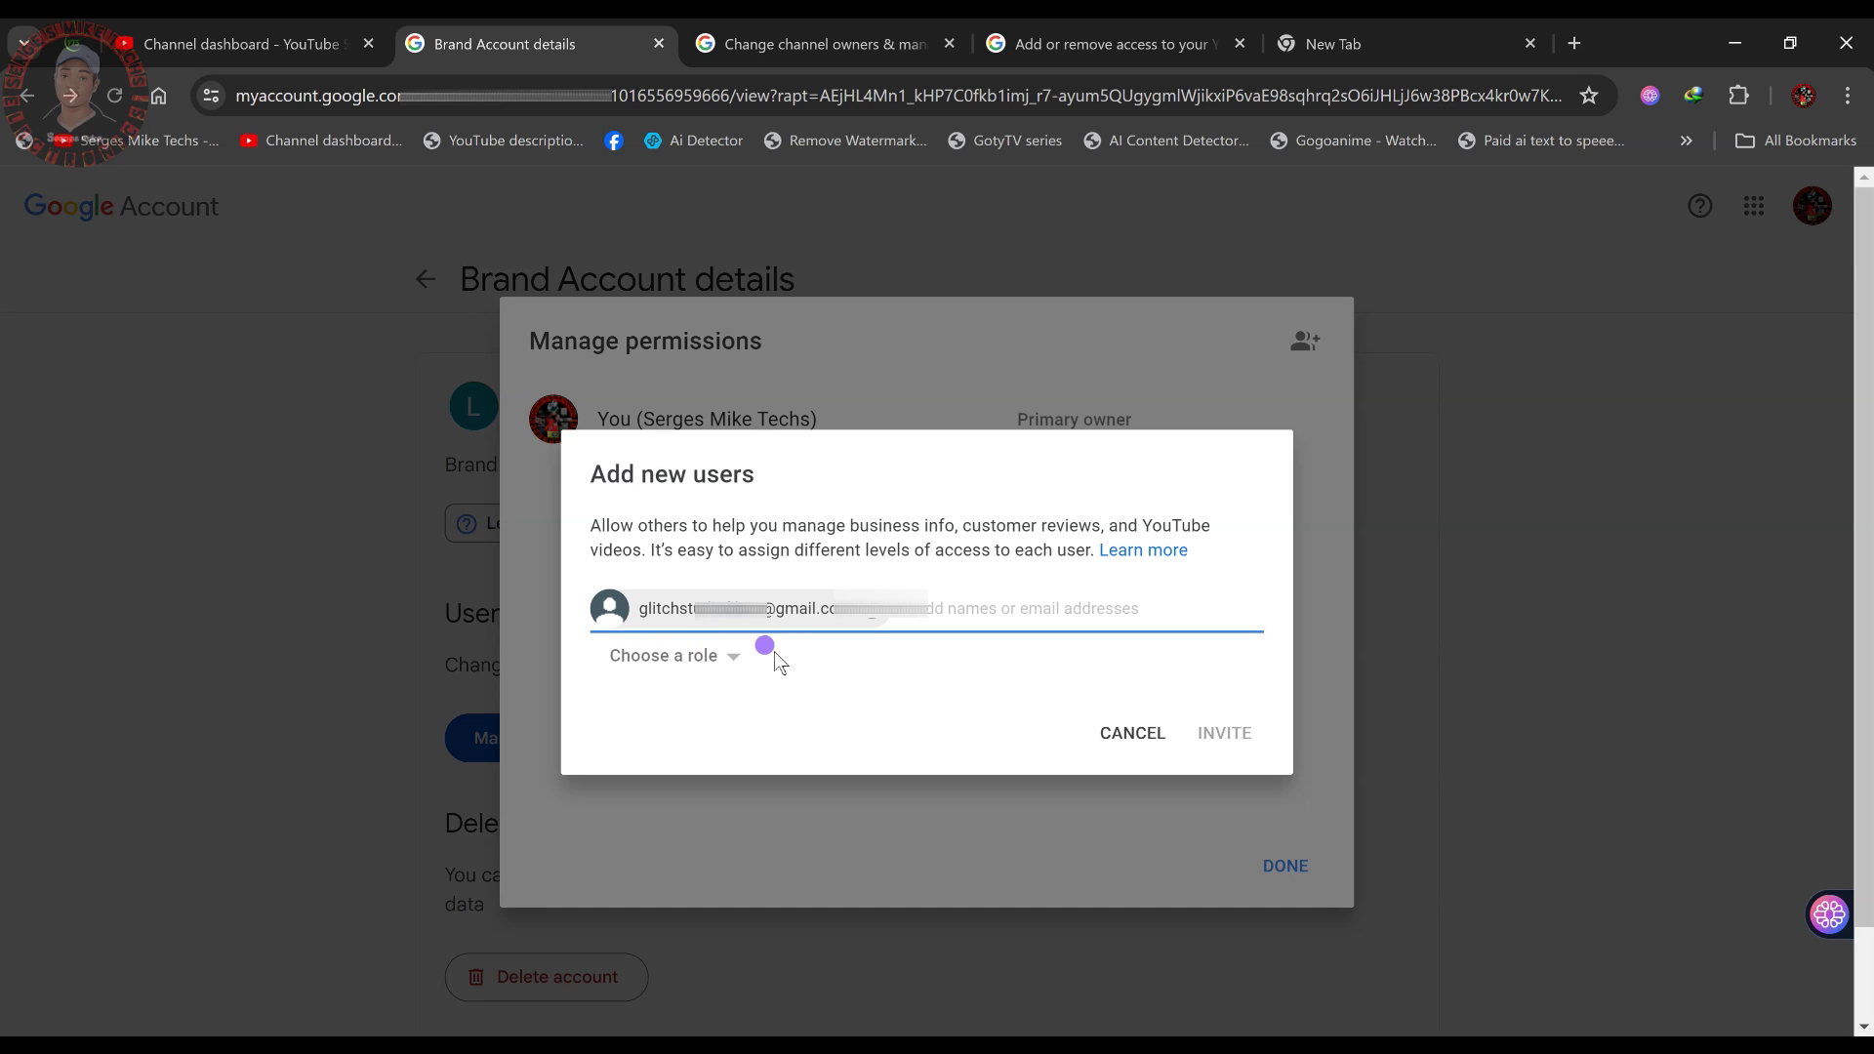
pyautogui.click(721, 655)
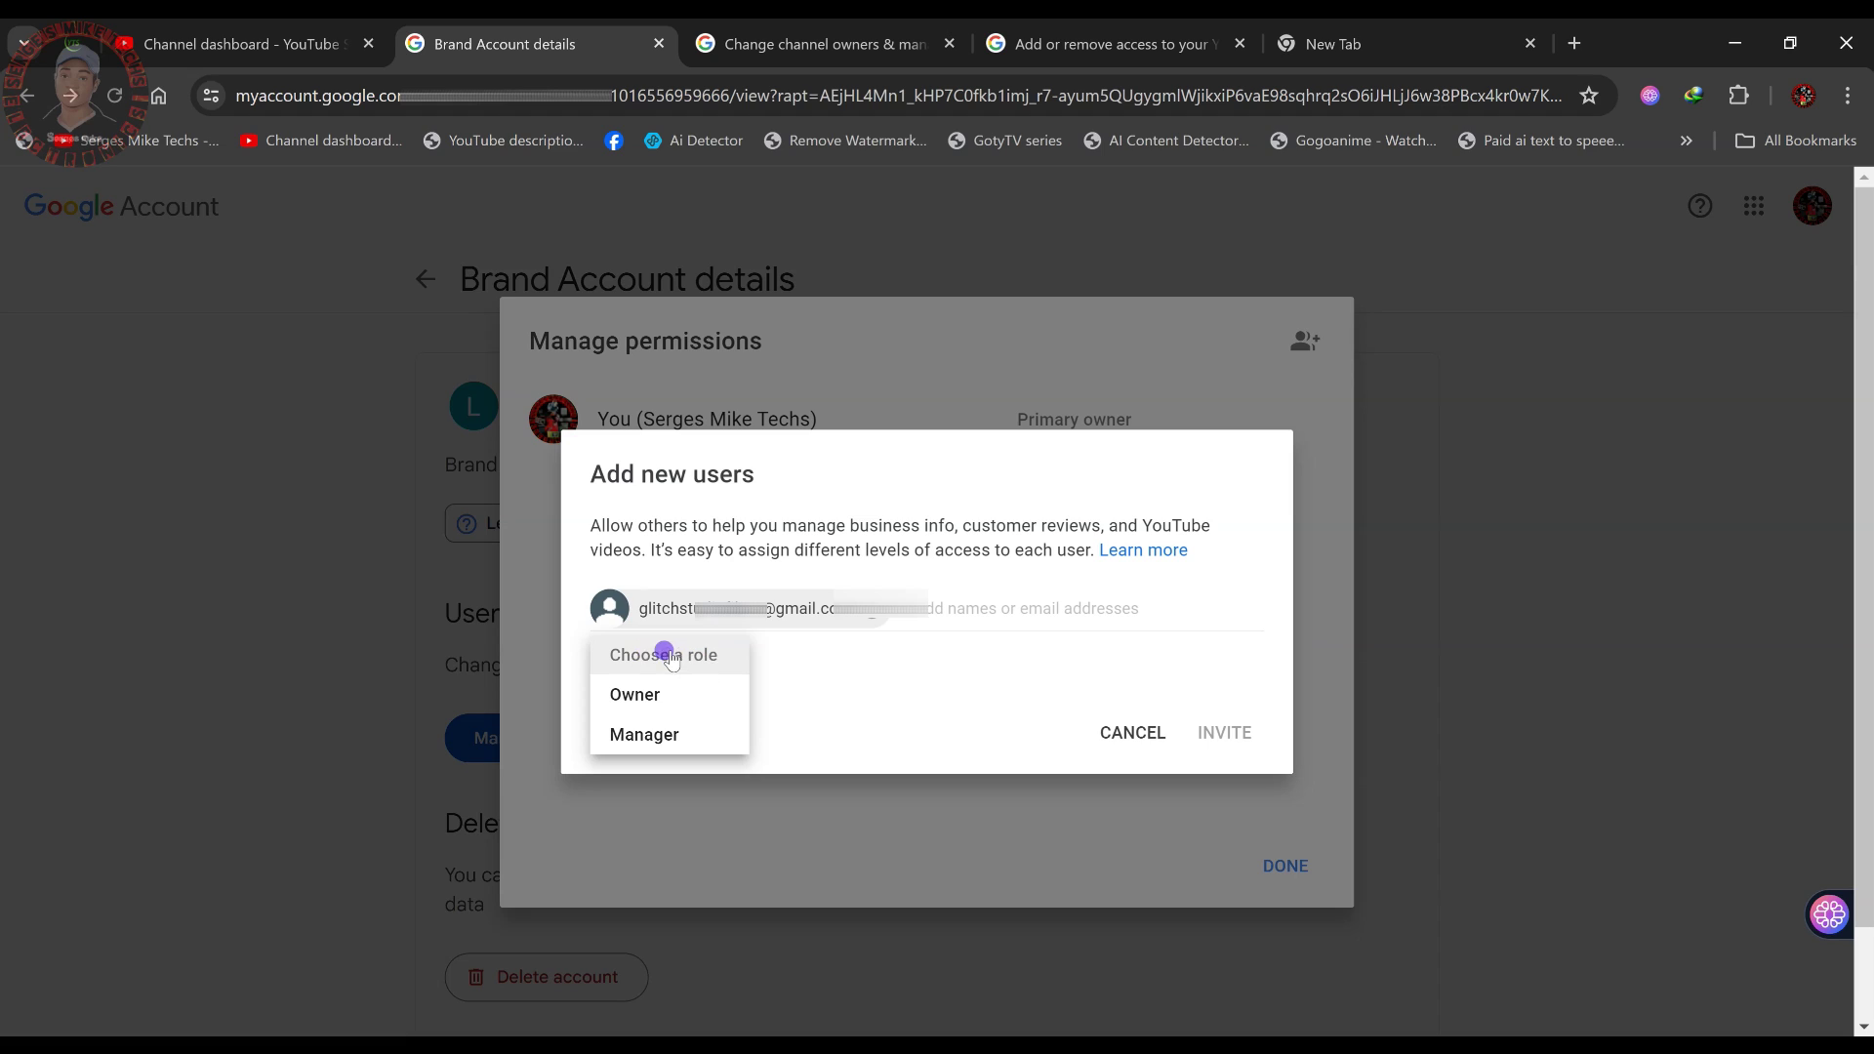
pyautogui.click(732, 657)
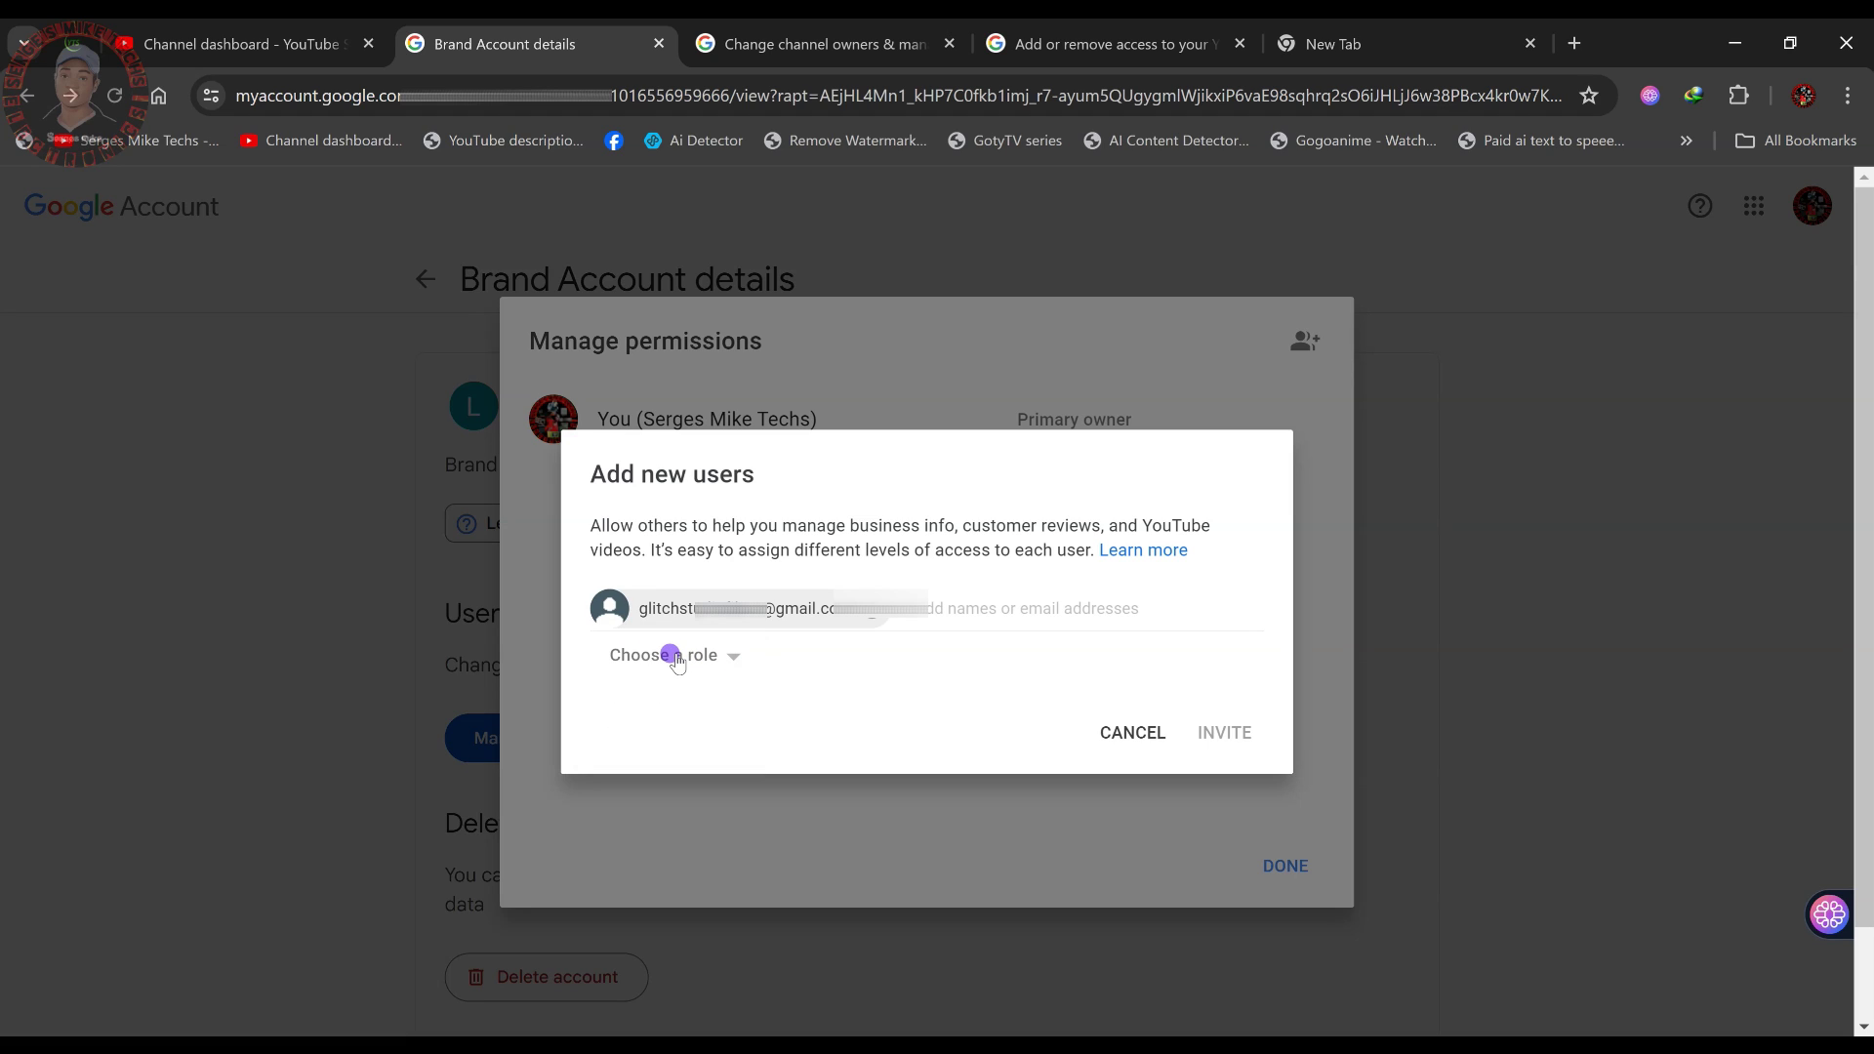
pyautogui.click(678, 660)
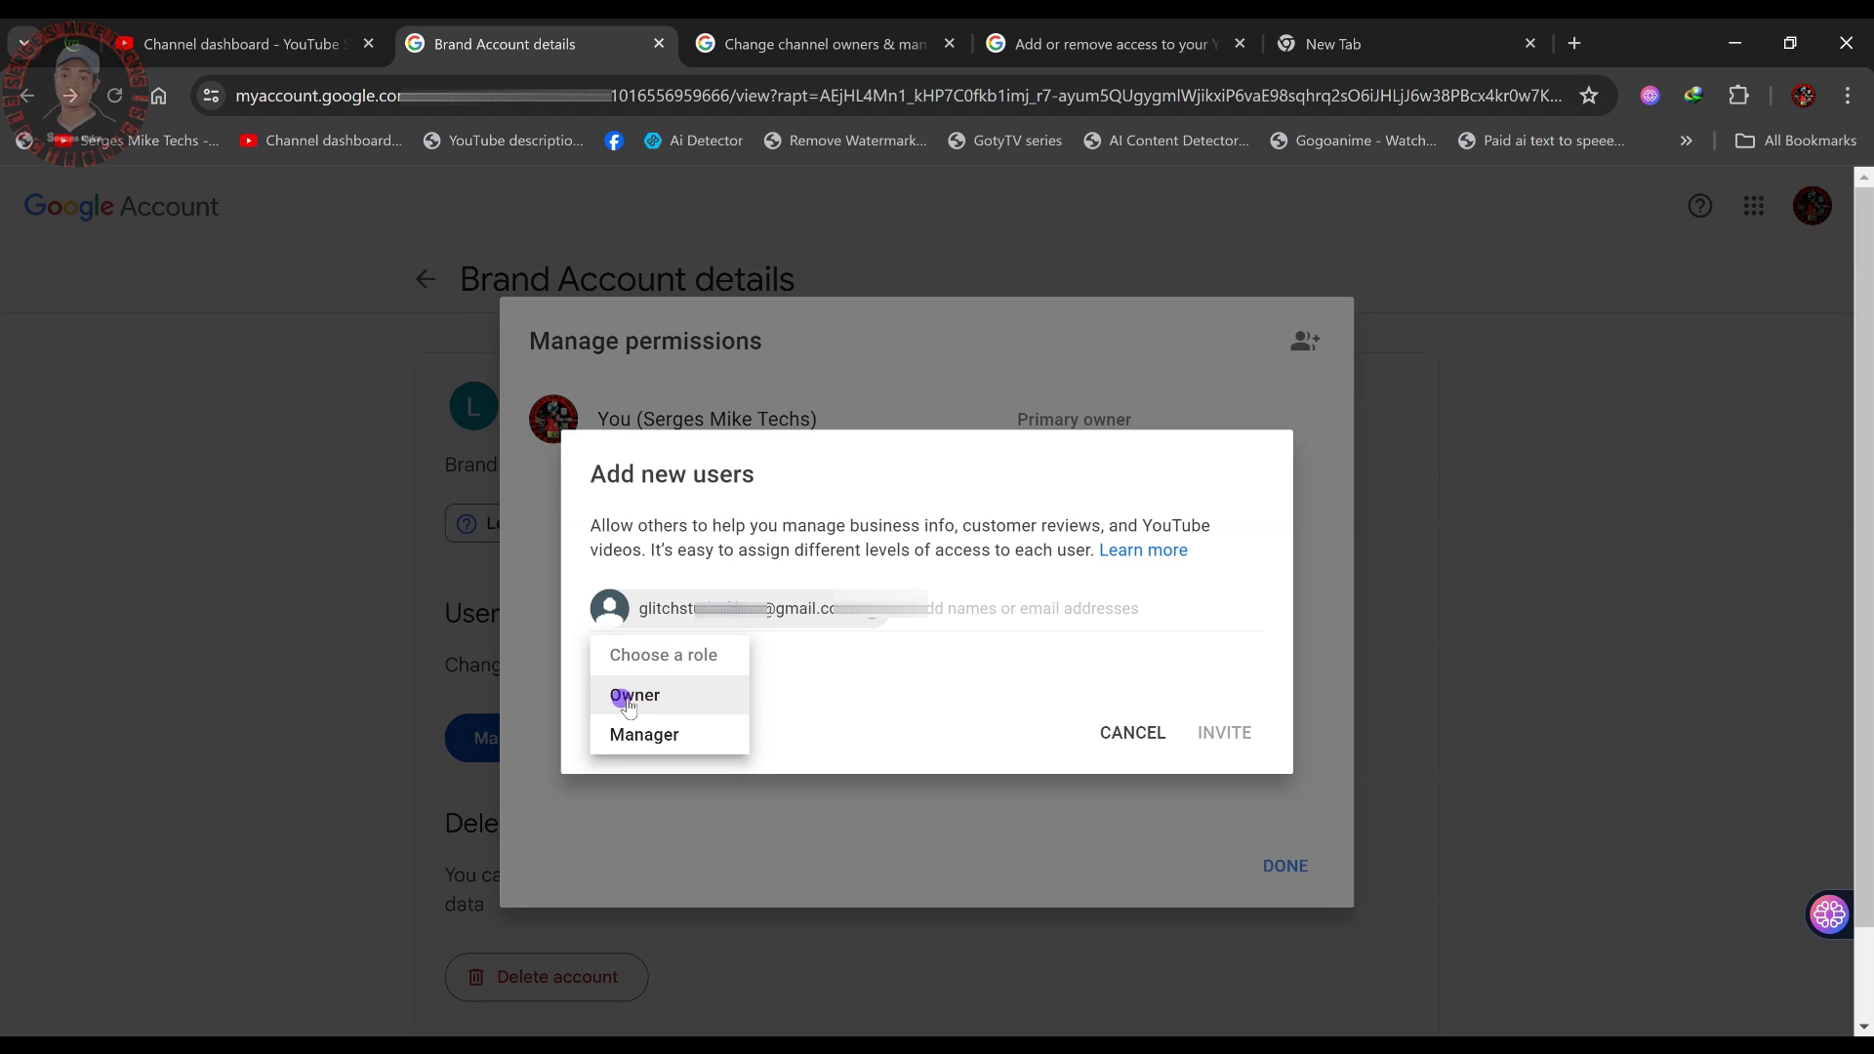
pyautogui.click(672, 699)
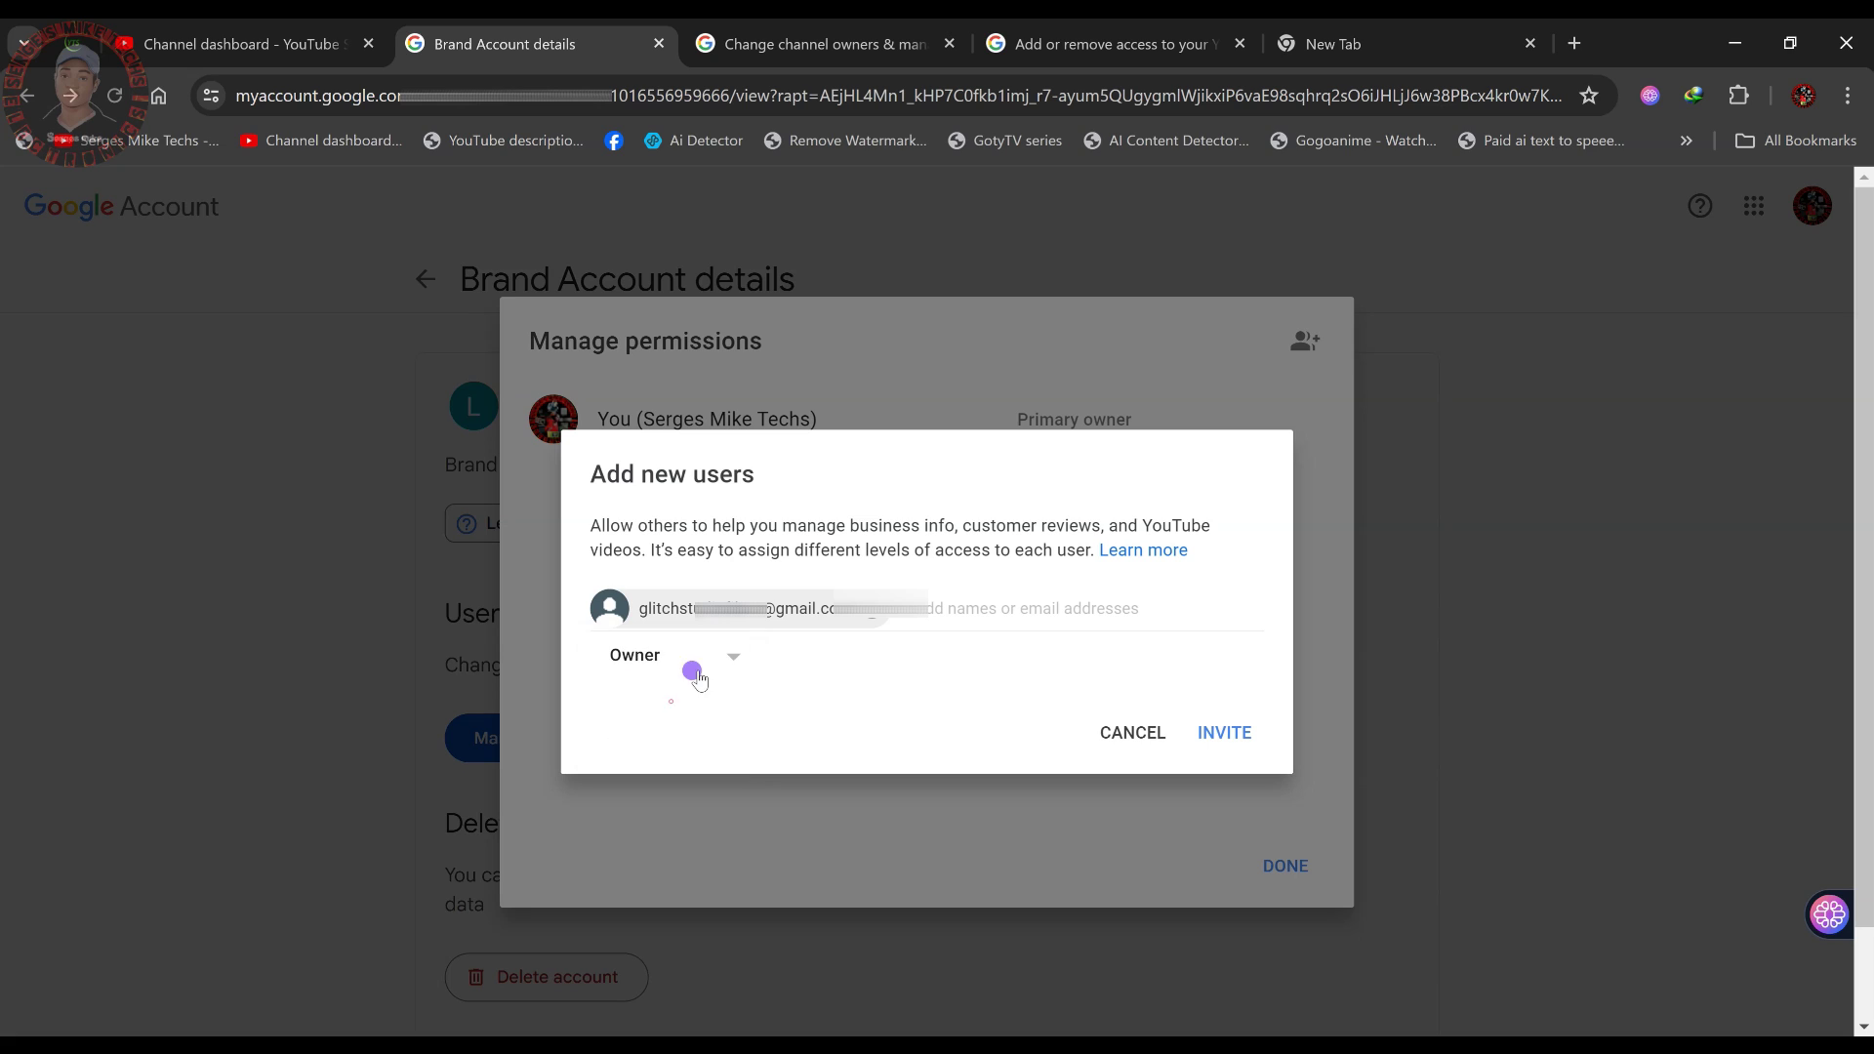
pyautogui.click(1226, 733)
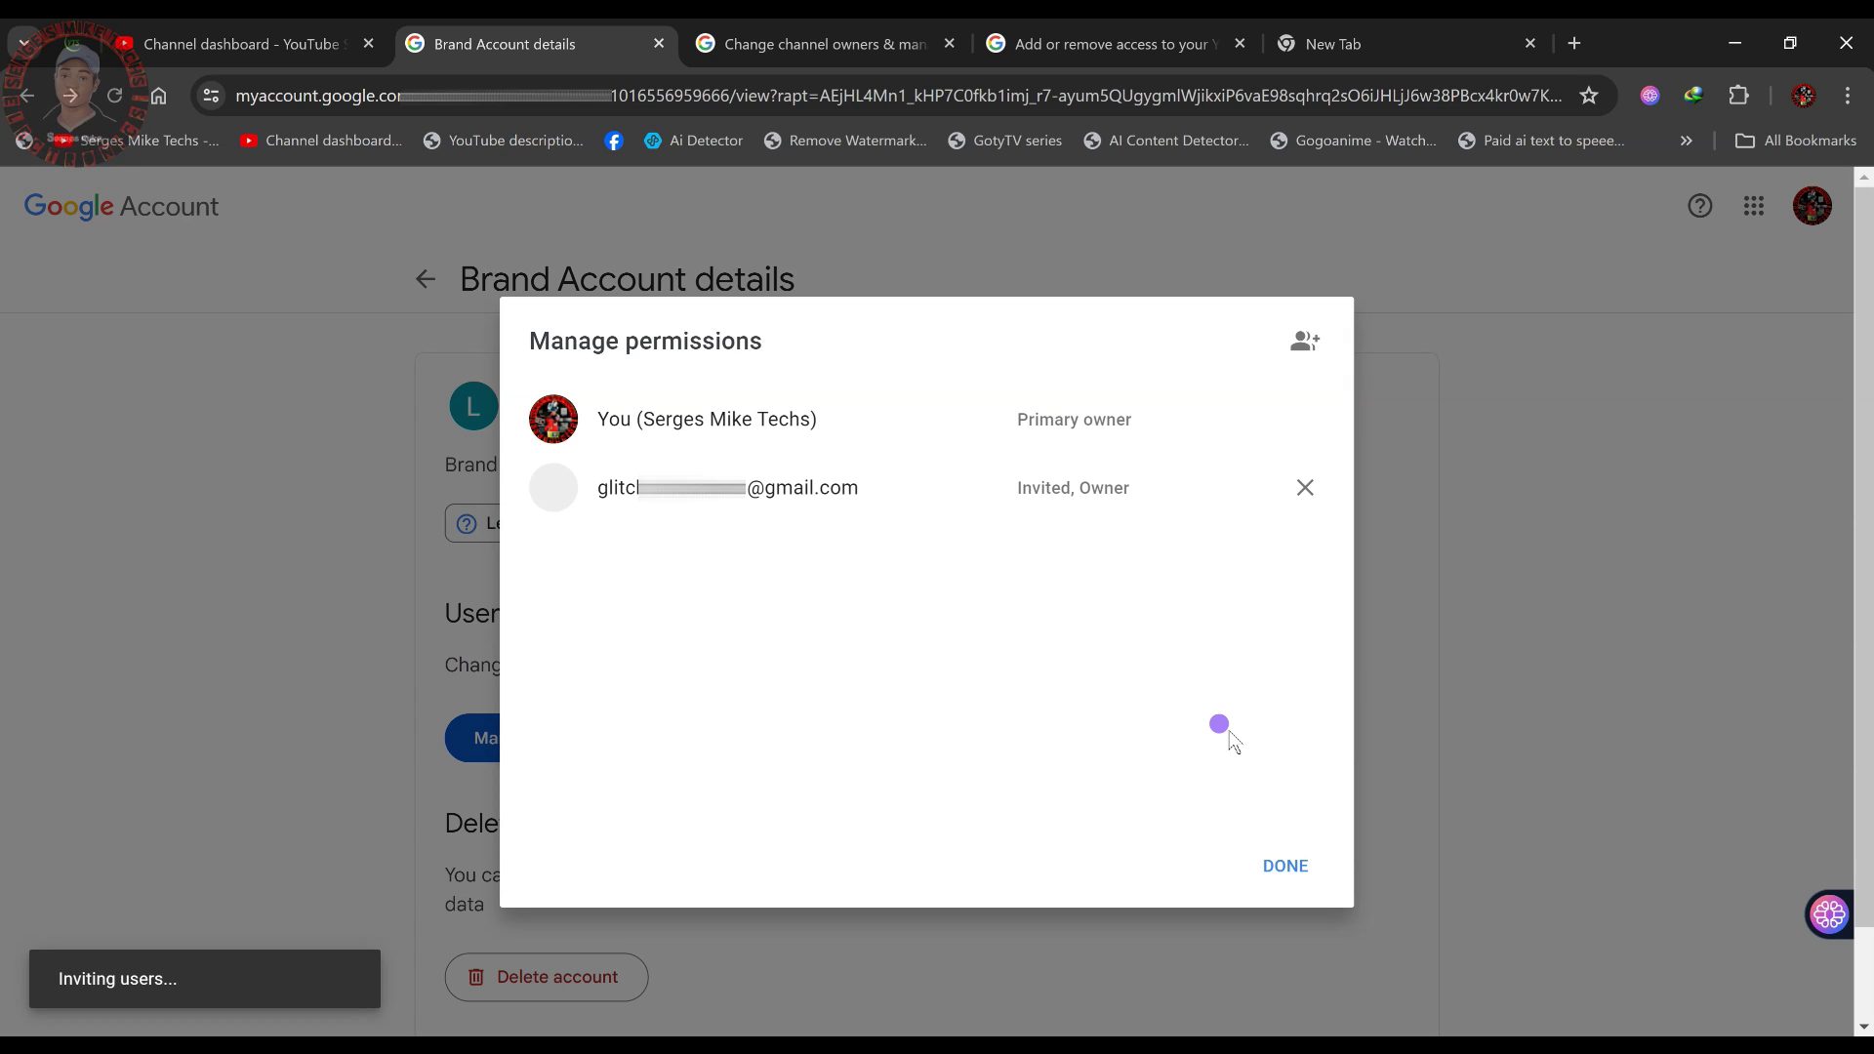
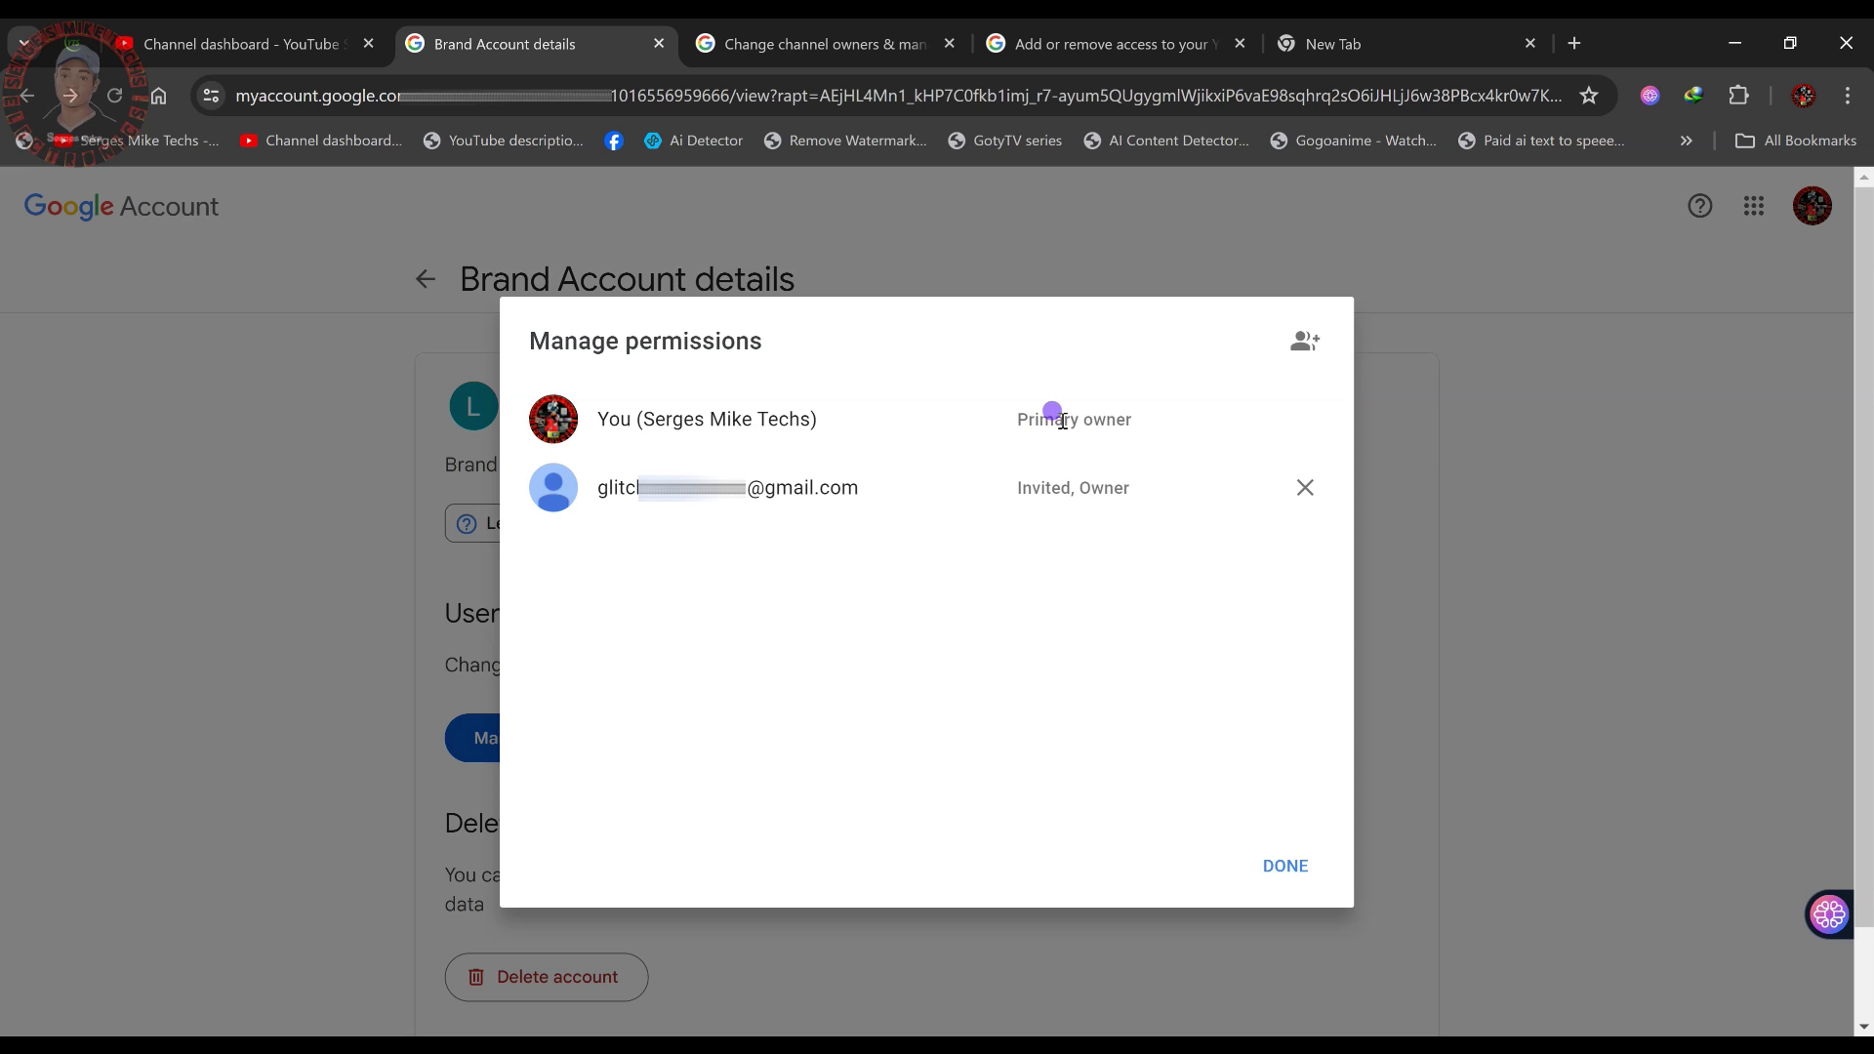
# - Reopen the Brand Account's permission management and try to transfer primary ownership of Let The Magic Happen to the added owner
pyautogui.click(1281, 869)
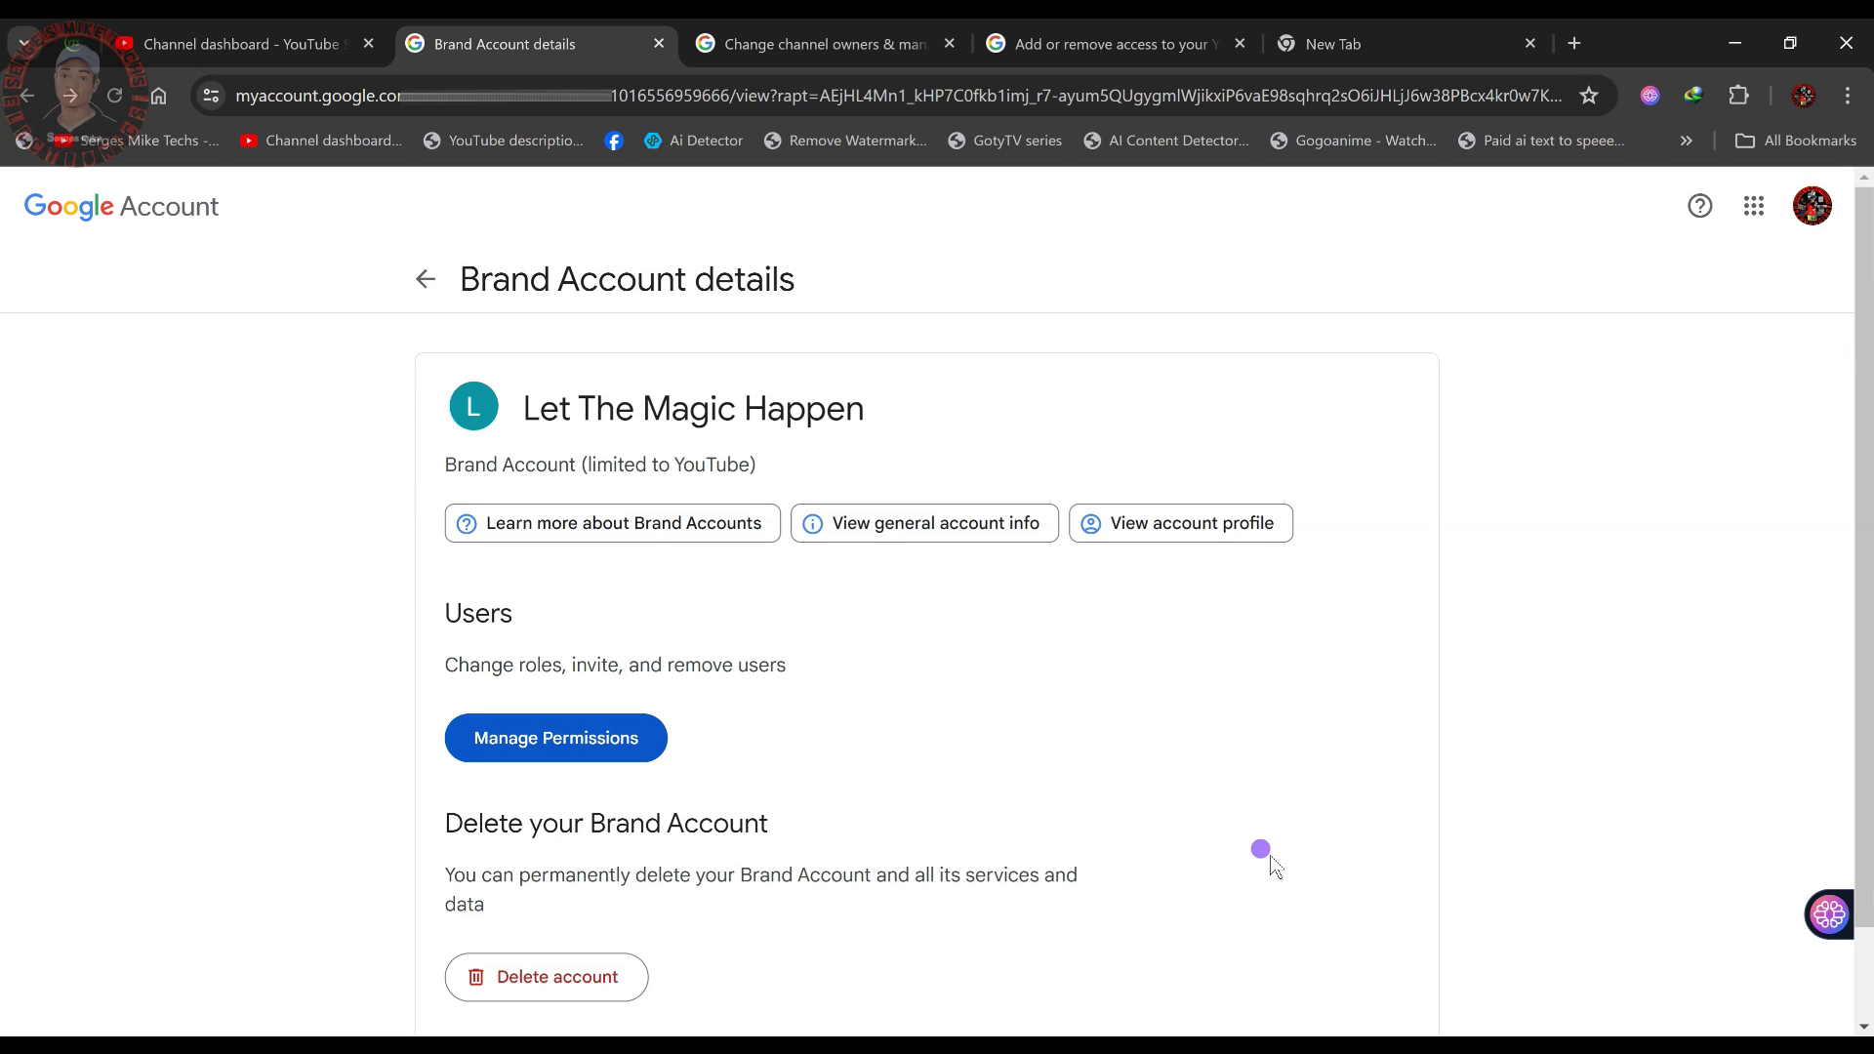
pyautogui.click(540, 745)
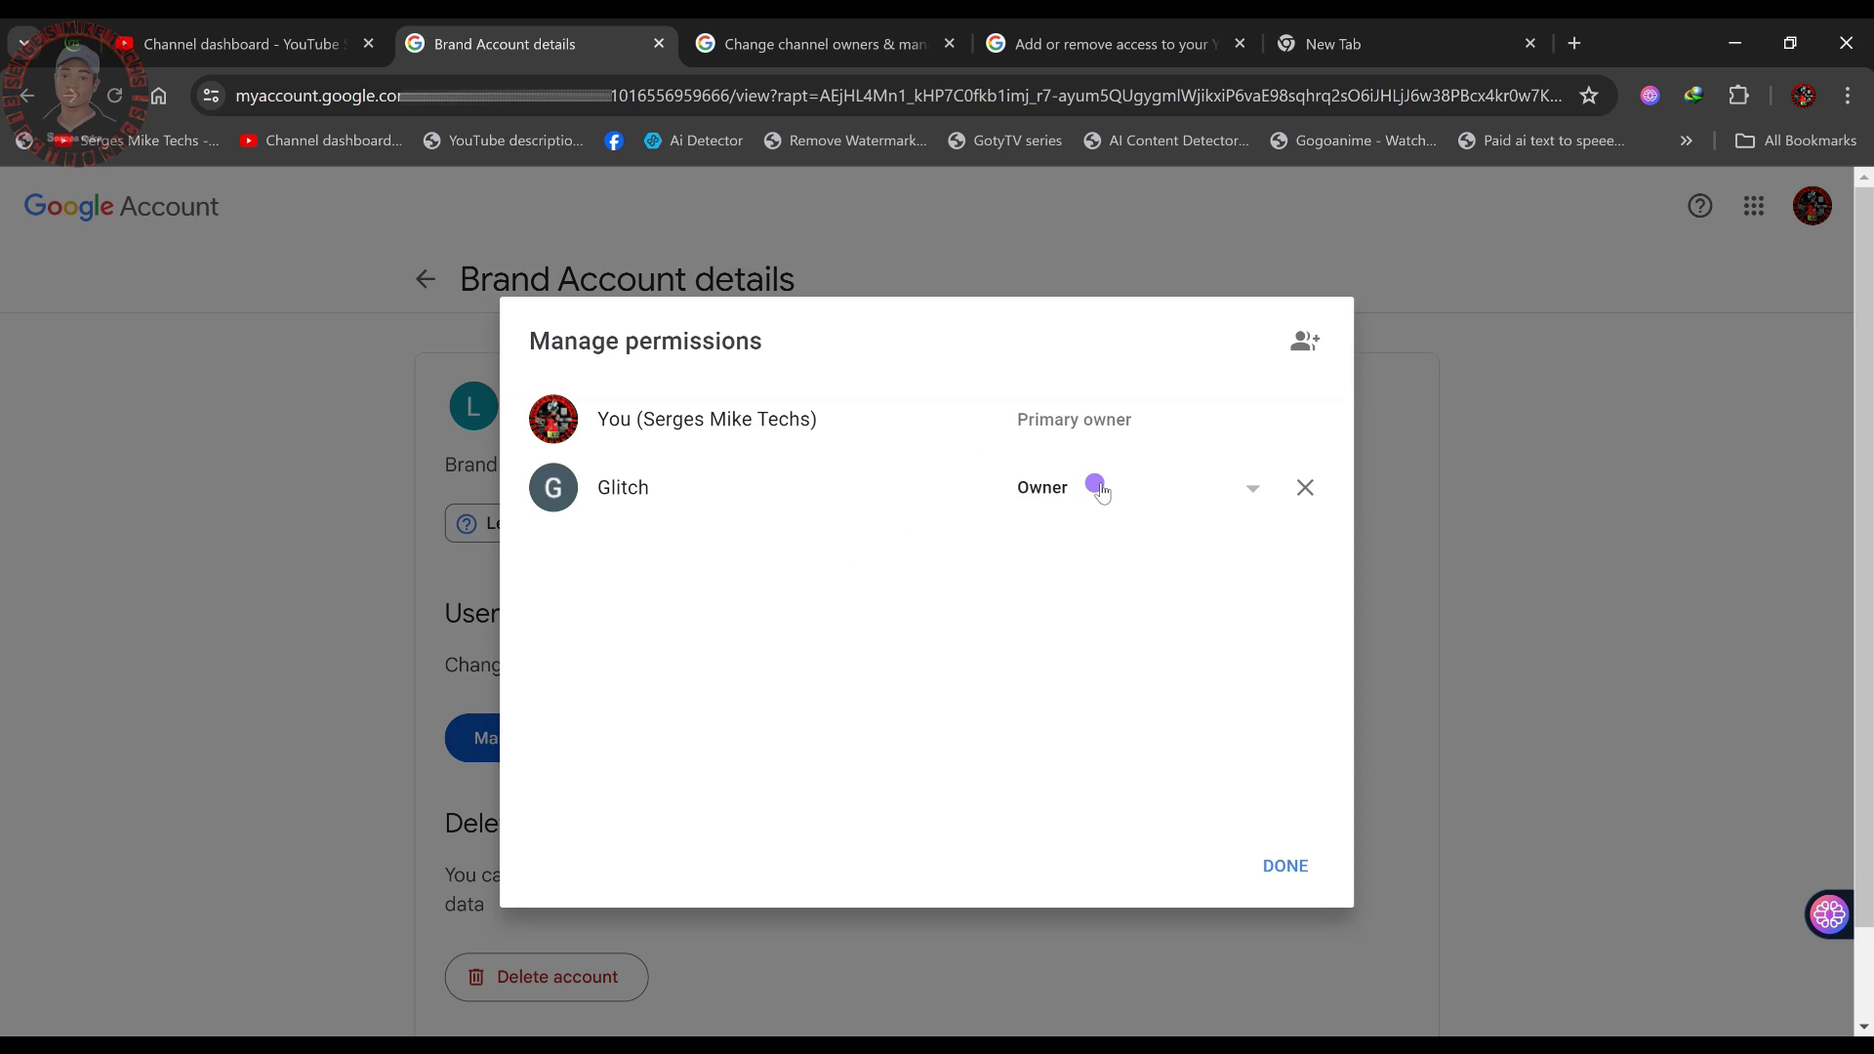
pyautogui.click(1247, 495)
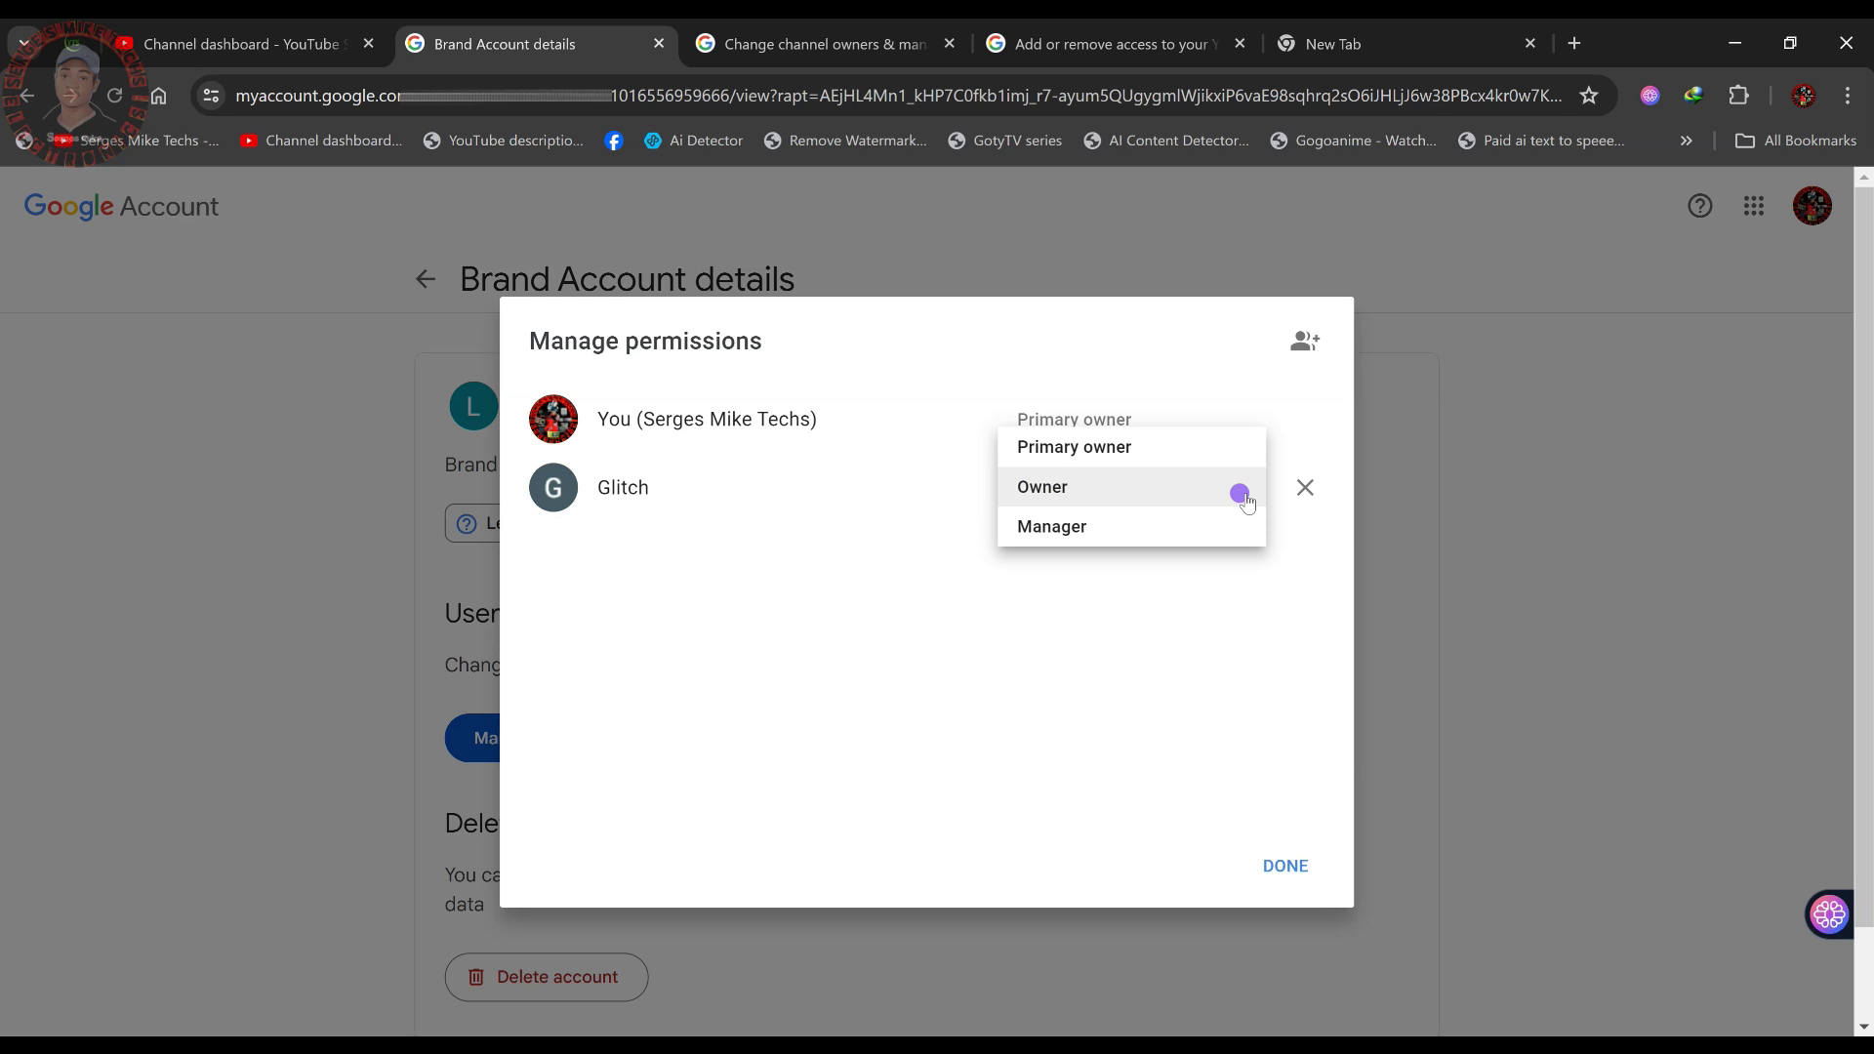
pyautogui.click(1090, 454)
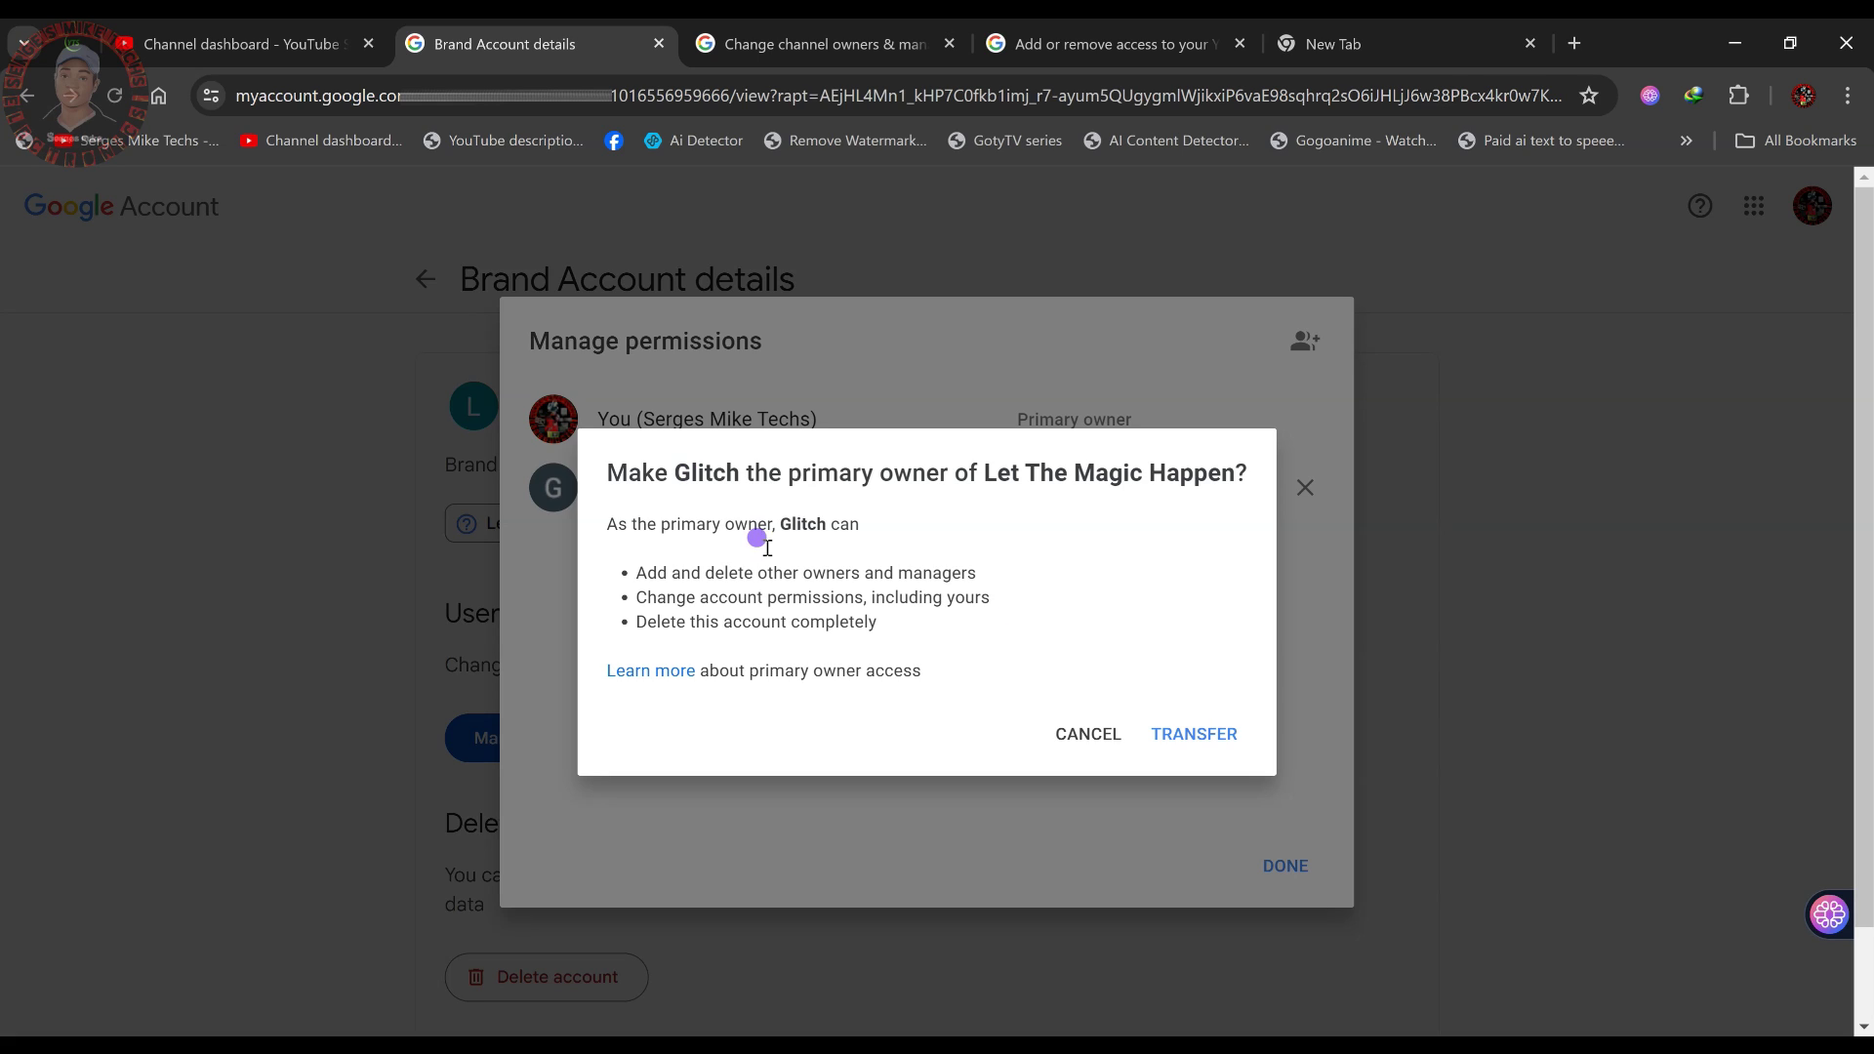
pyautogui.click(1181, 739)
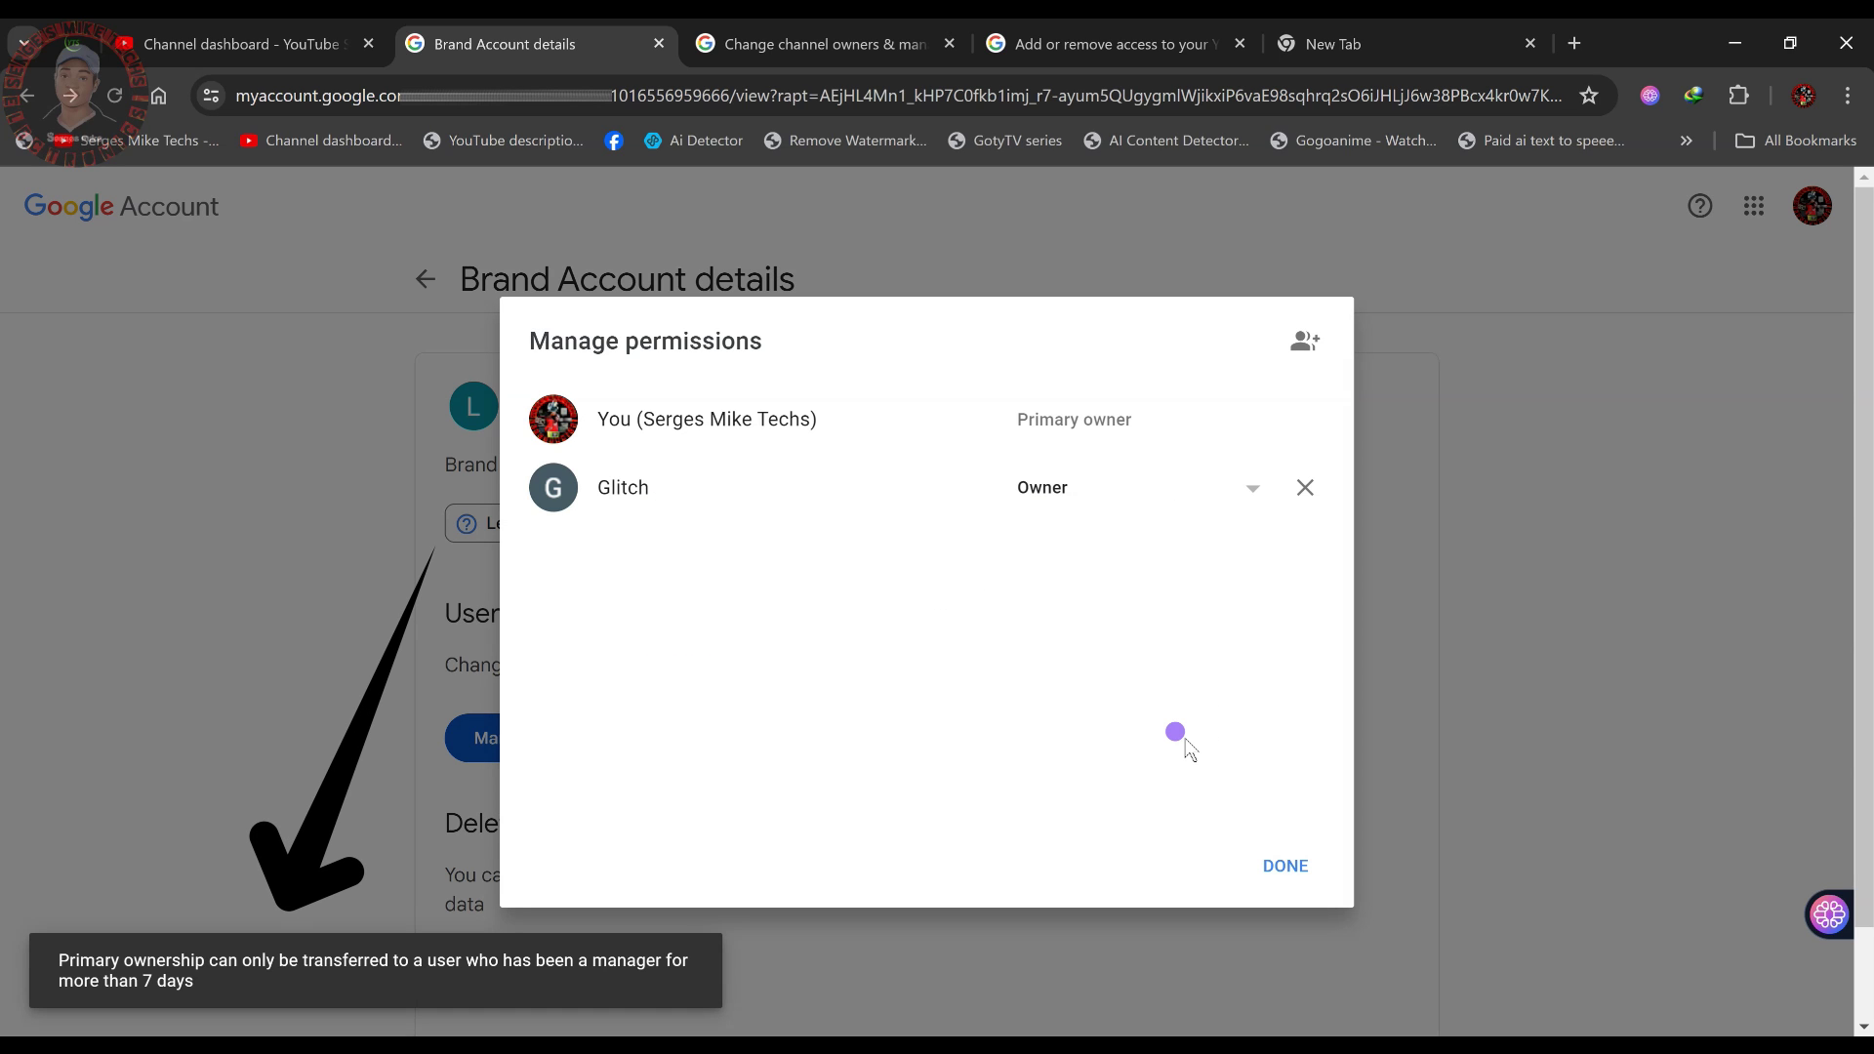
pyautogui.tripleClick(1103, 420)
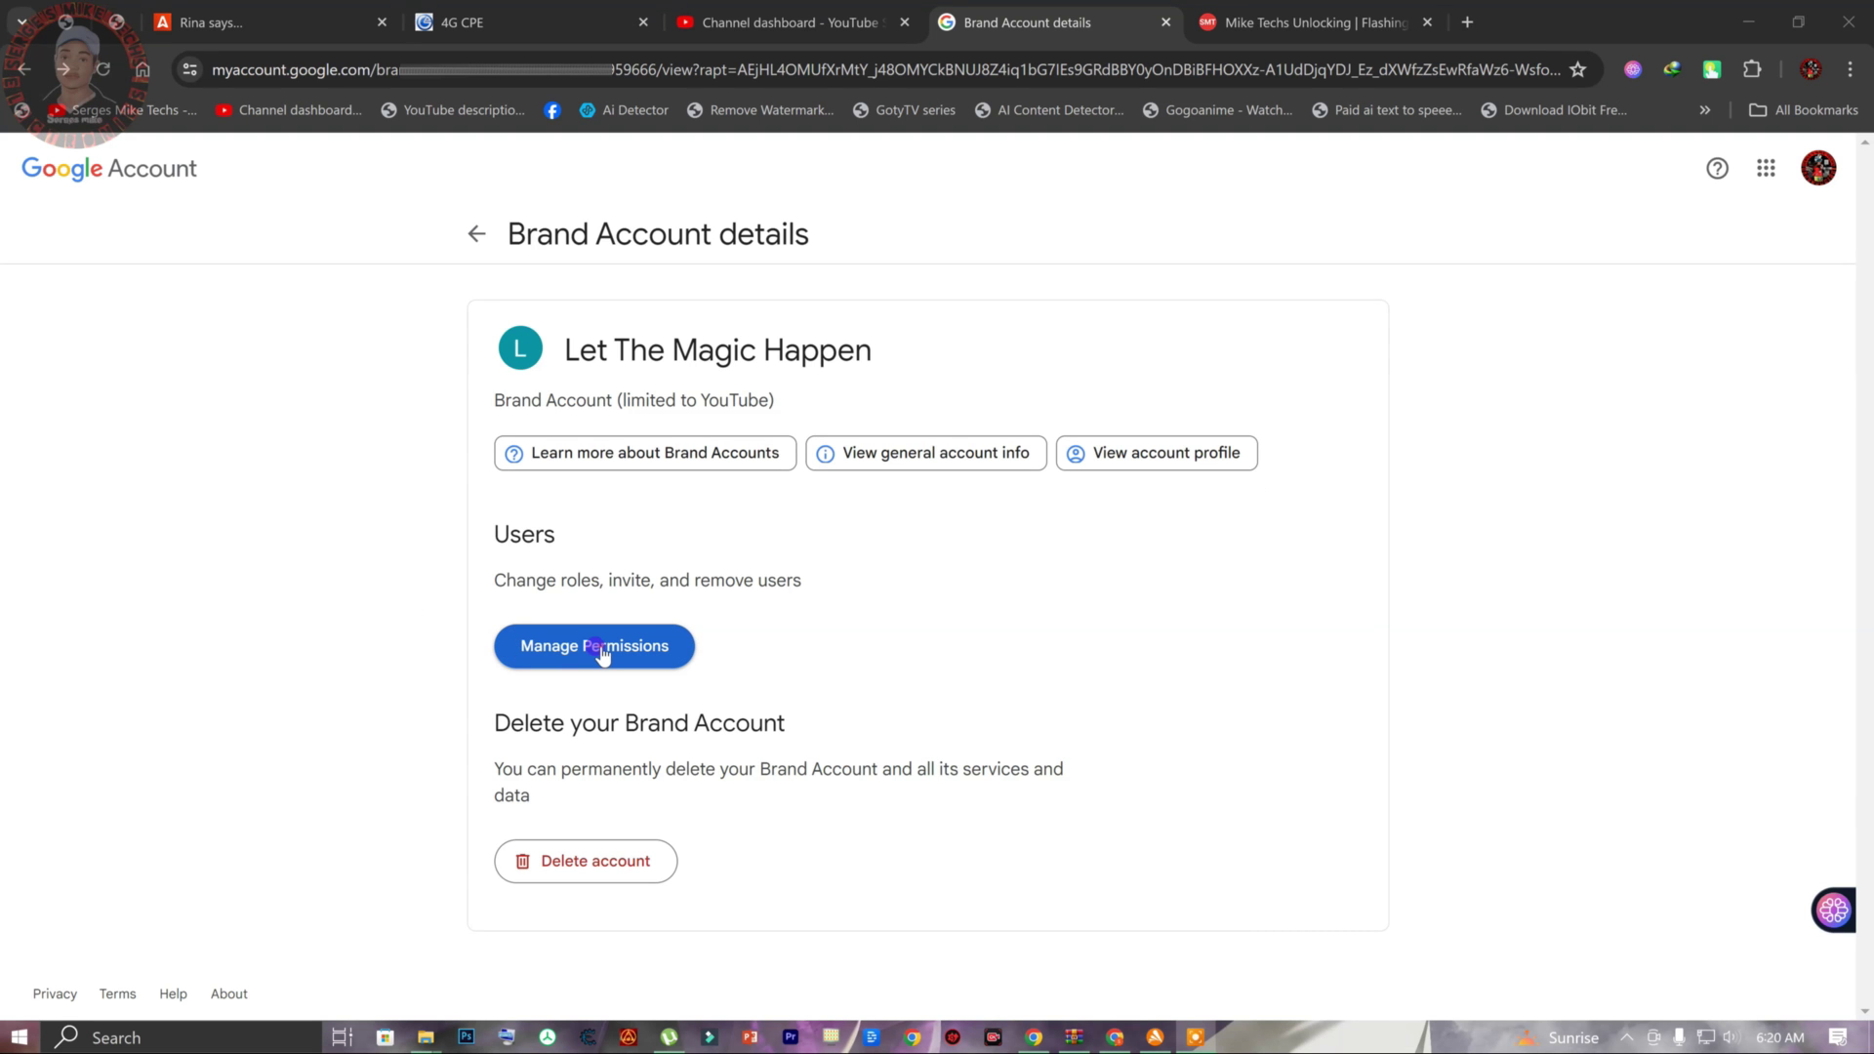
# - Review the users' roles in the Brand Account permissions, change the manager's role to Primary owner and approve the ownership transfer
pyautogui.click(603, 648)
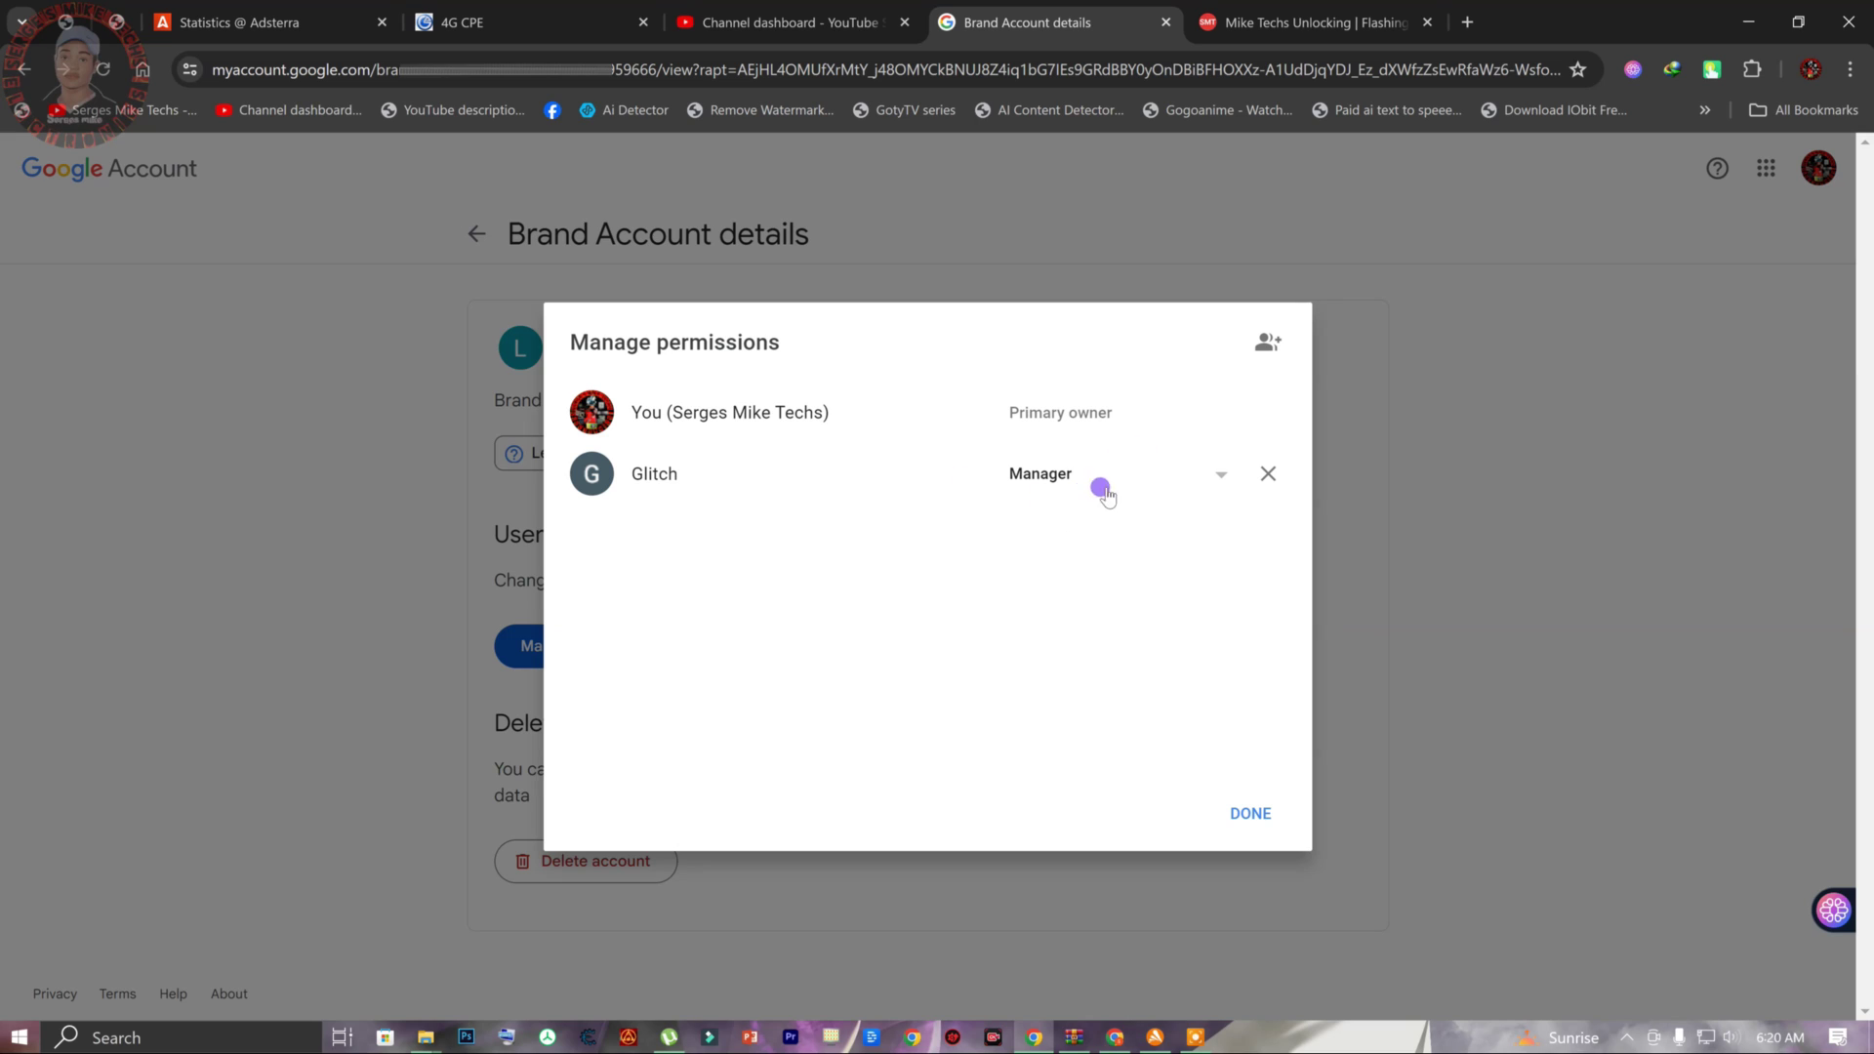
pyautogui.click(1148, 476)
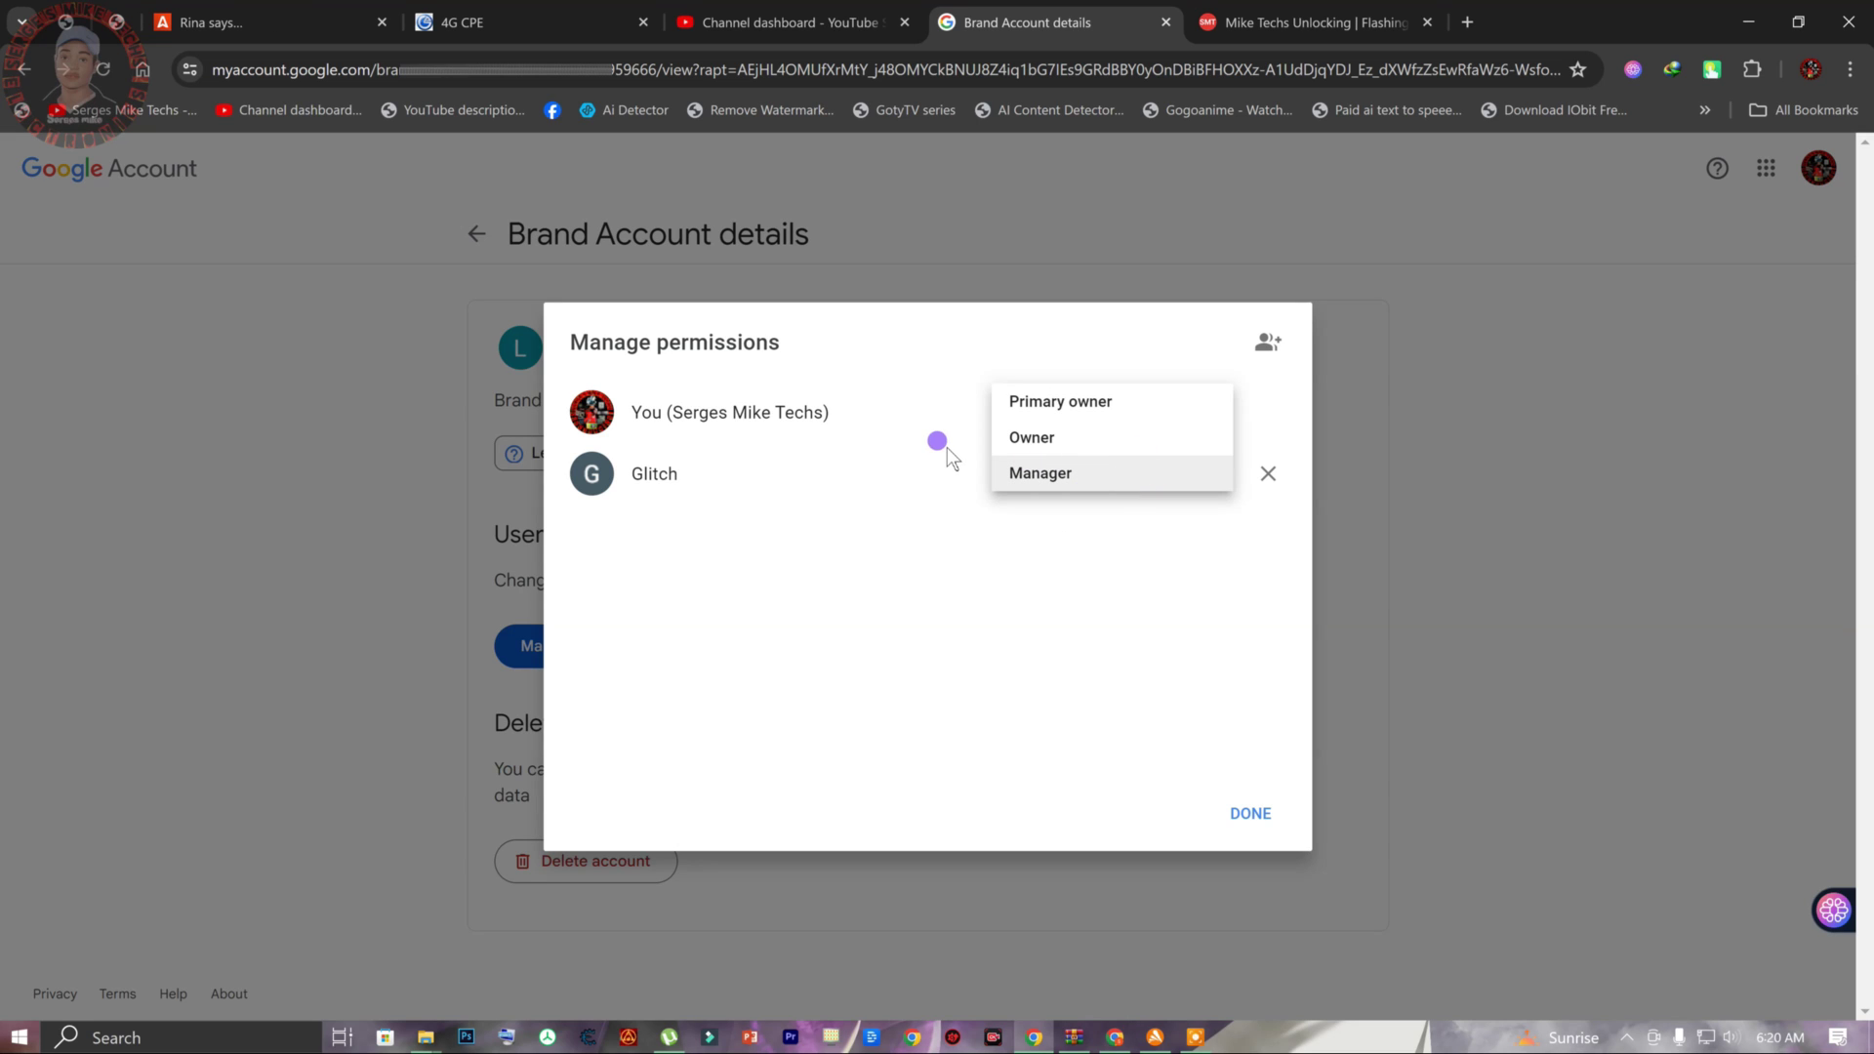
pyautogui.click(912, 539)
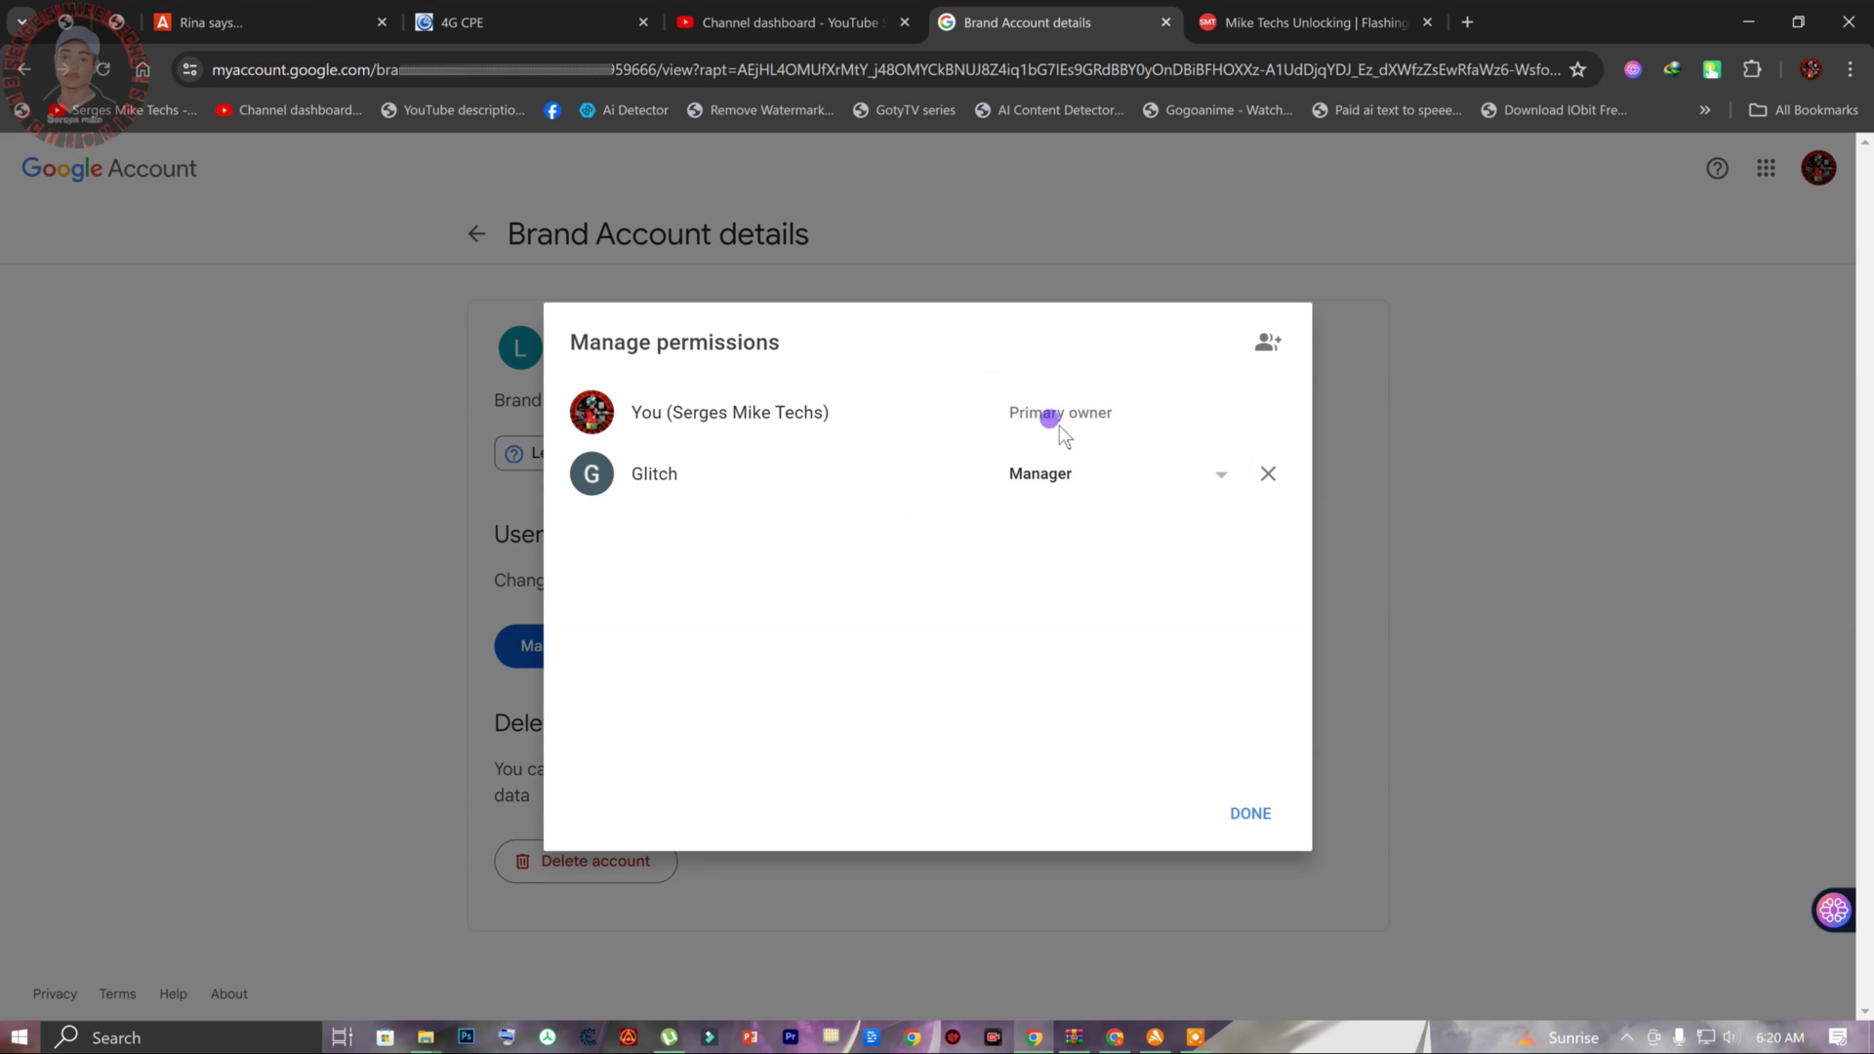
pyautogui.moveTo(1007, 414); pyautogui.dragTo(1117, 410)
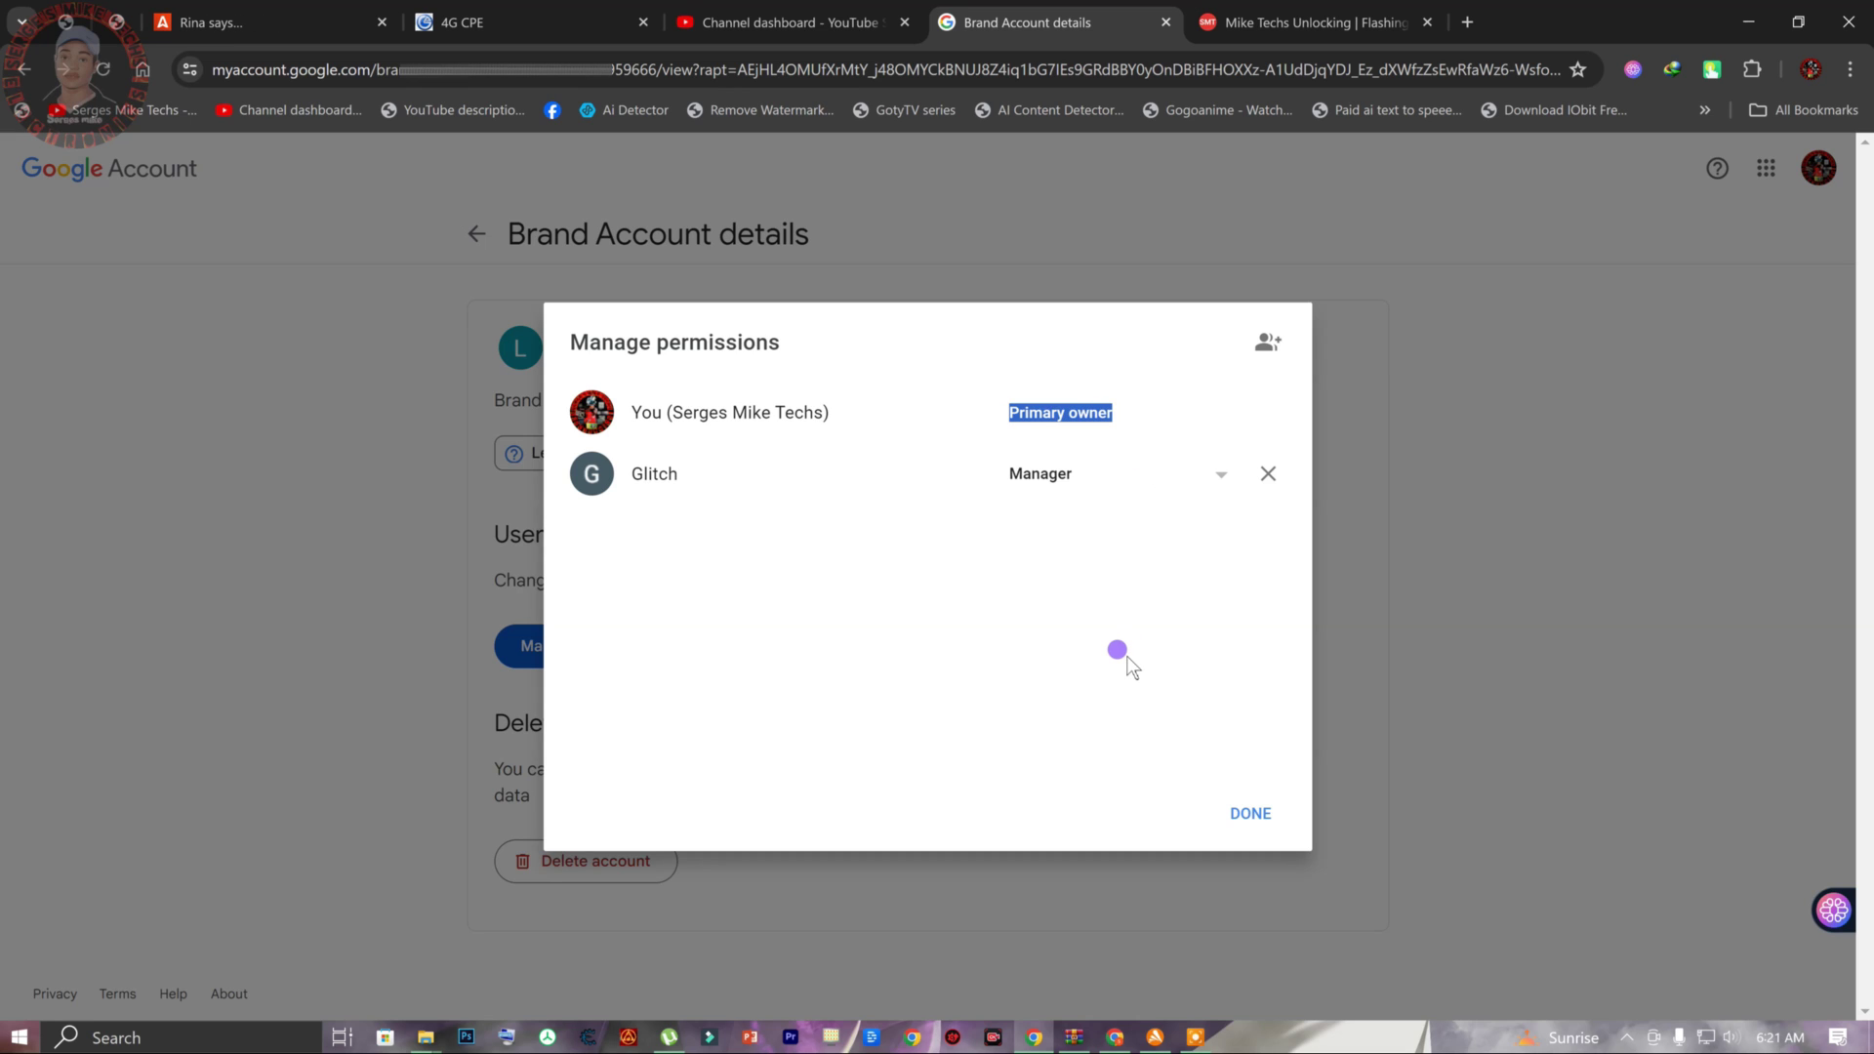
pyautogui.click(1120, 652)
pyautogui.tripleClick(657, 476)
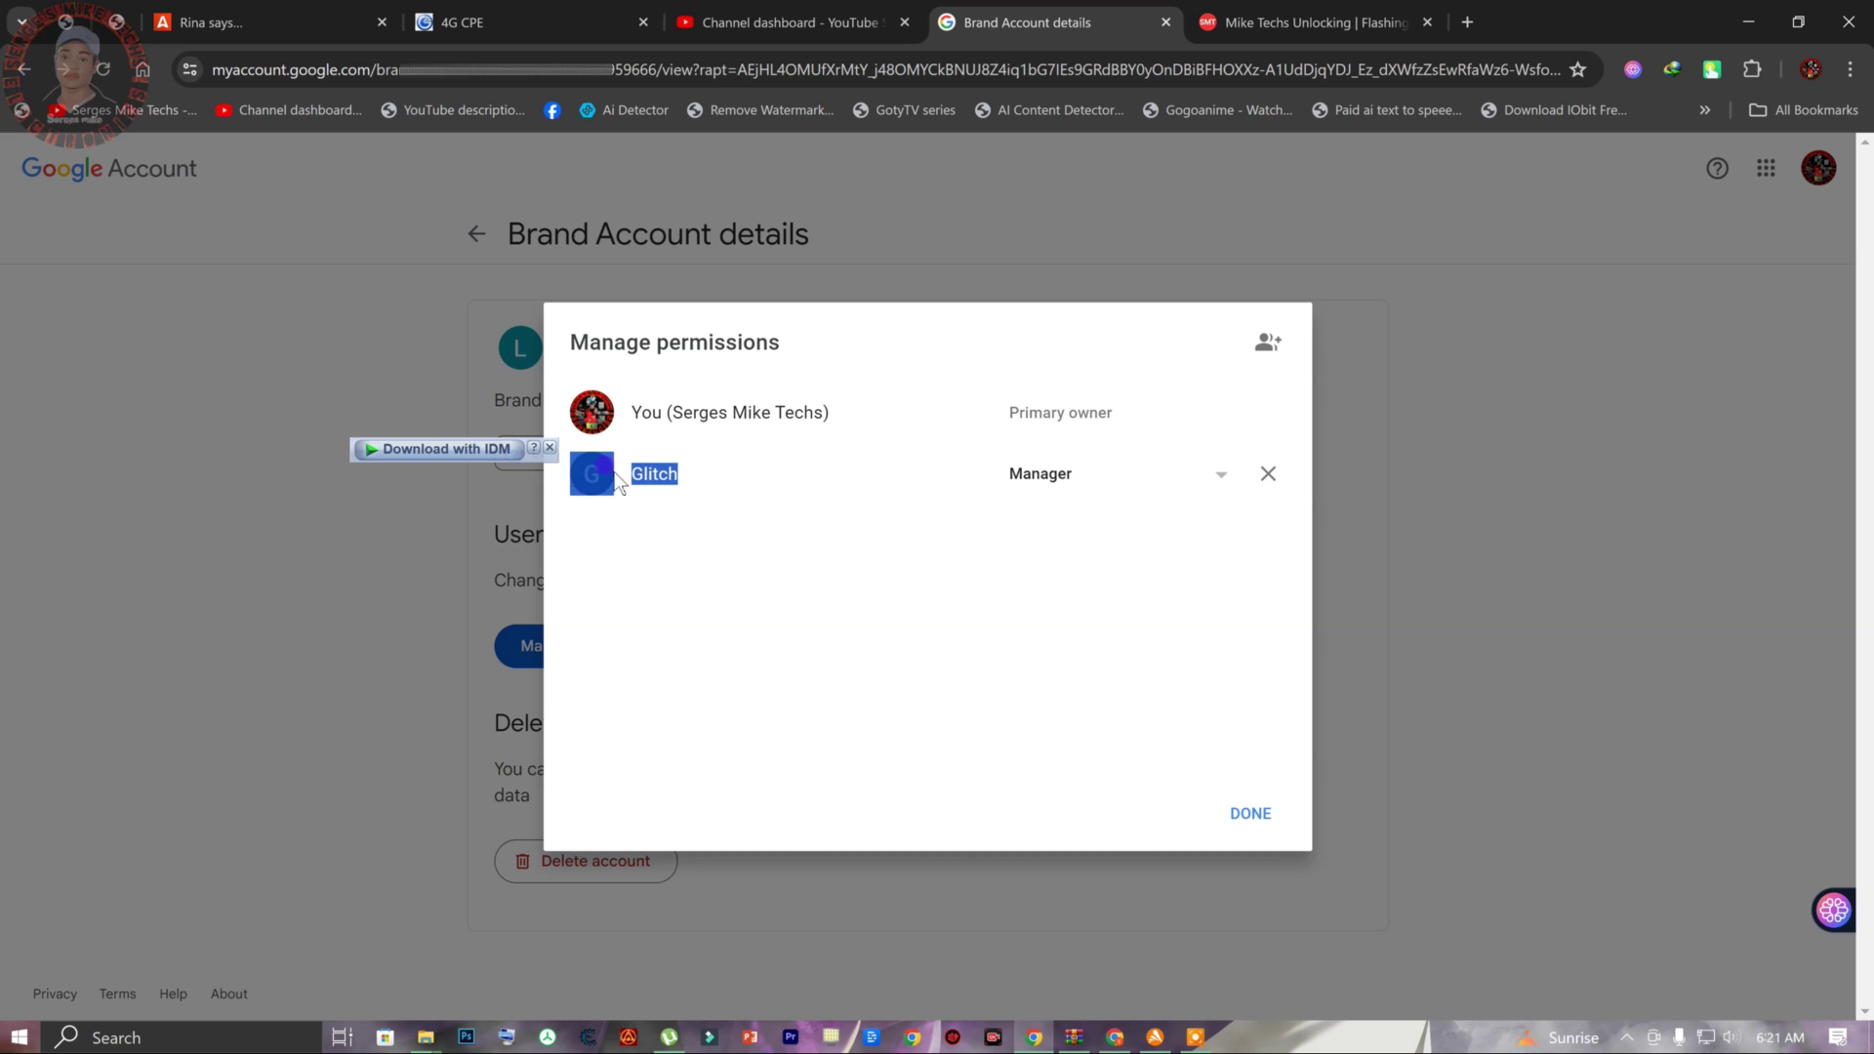
pyautogui.click(1079, 518)
pyautogui.click(1190, 474)
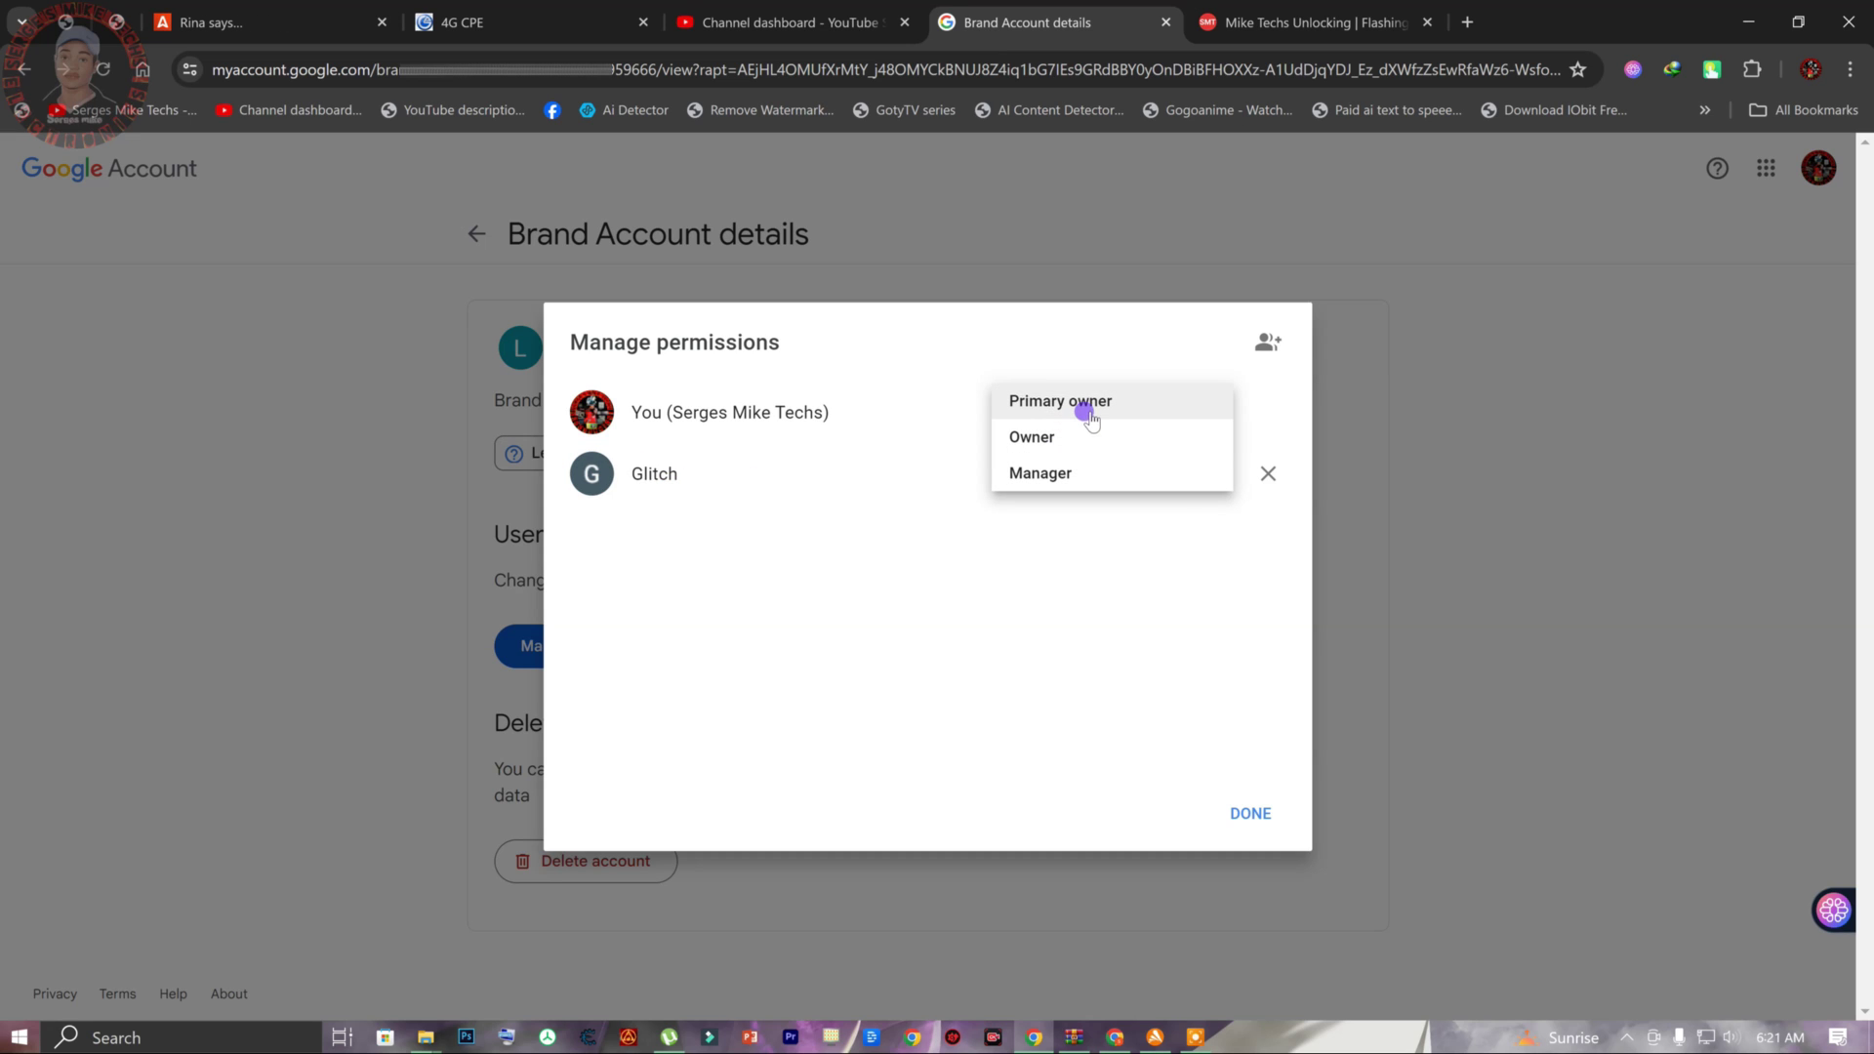
pyautogui.click(1041, 400)
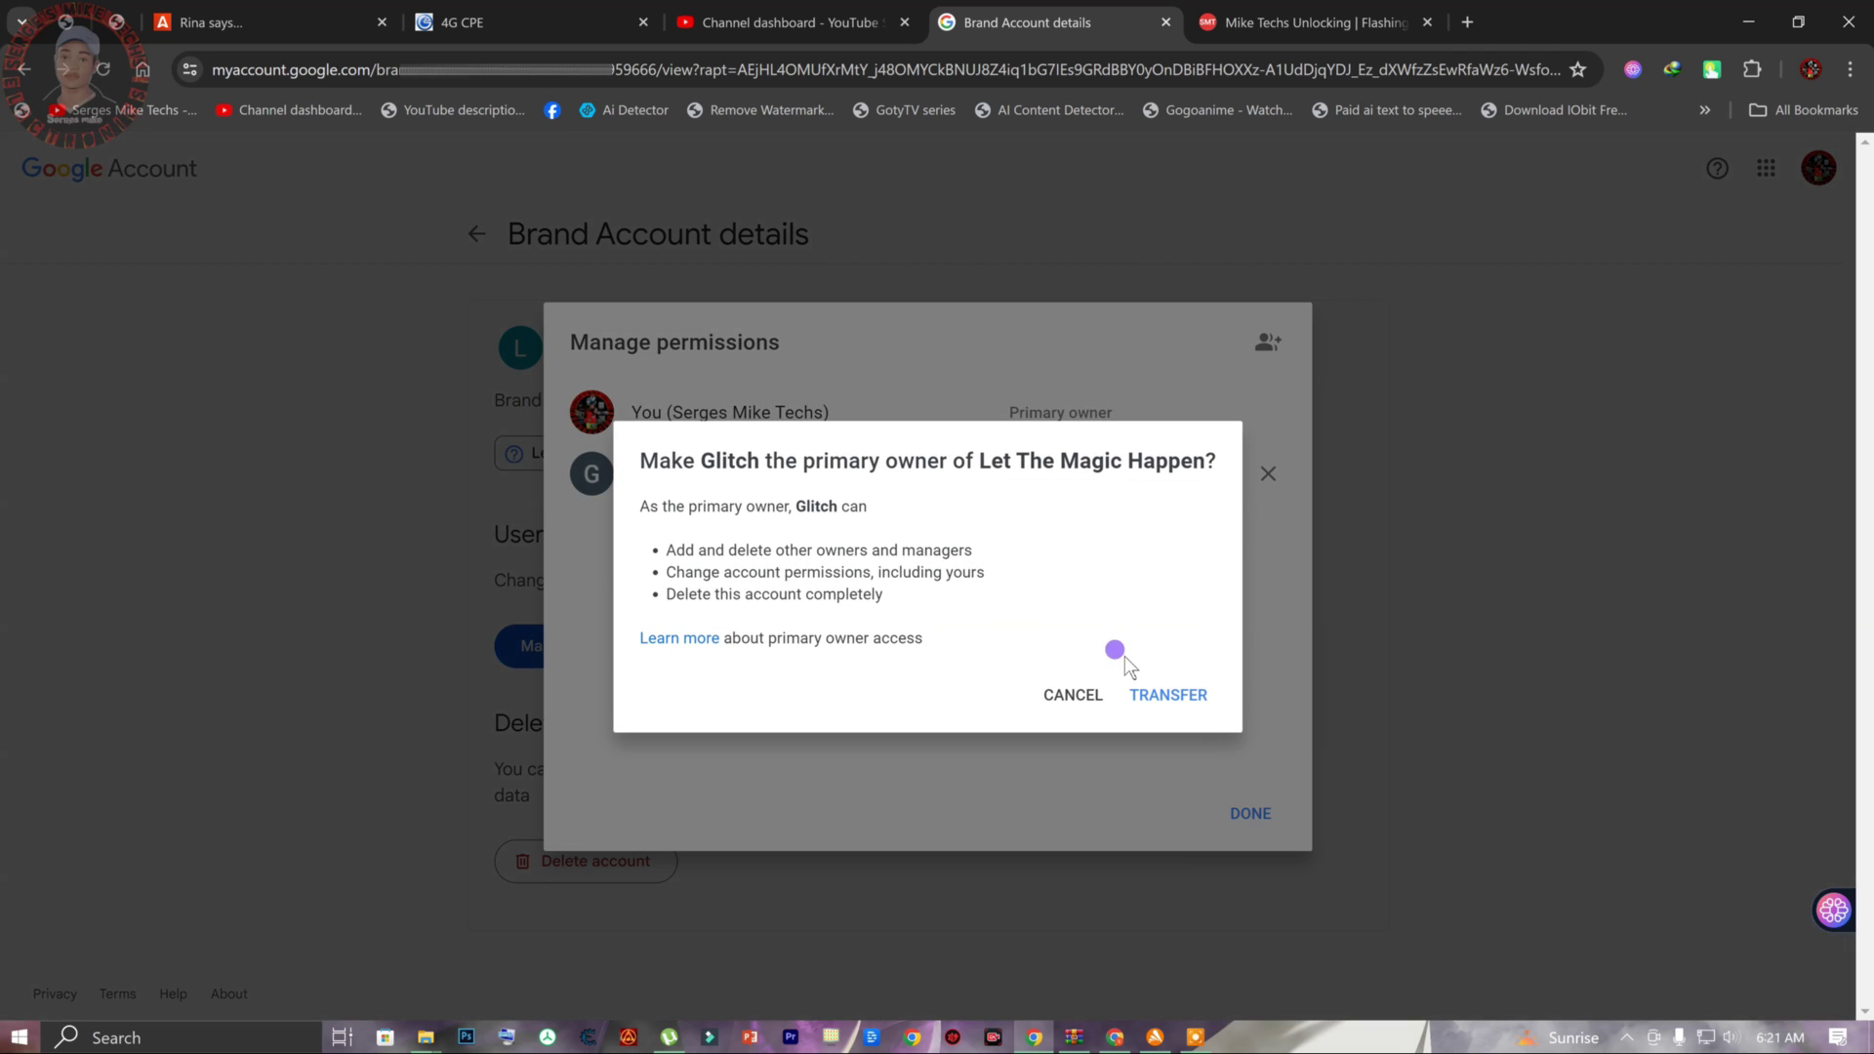
pyautogui.click(1170, 689)
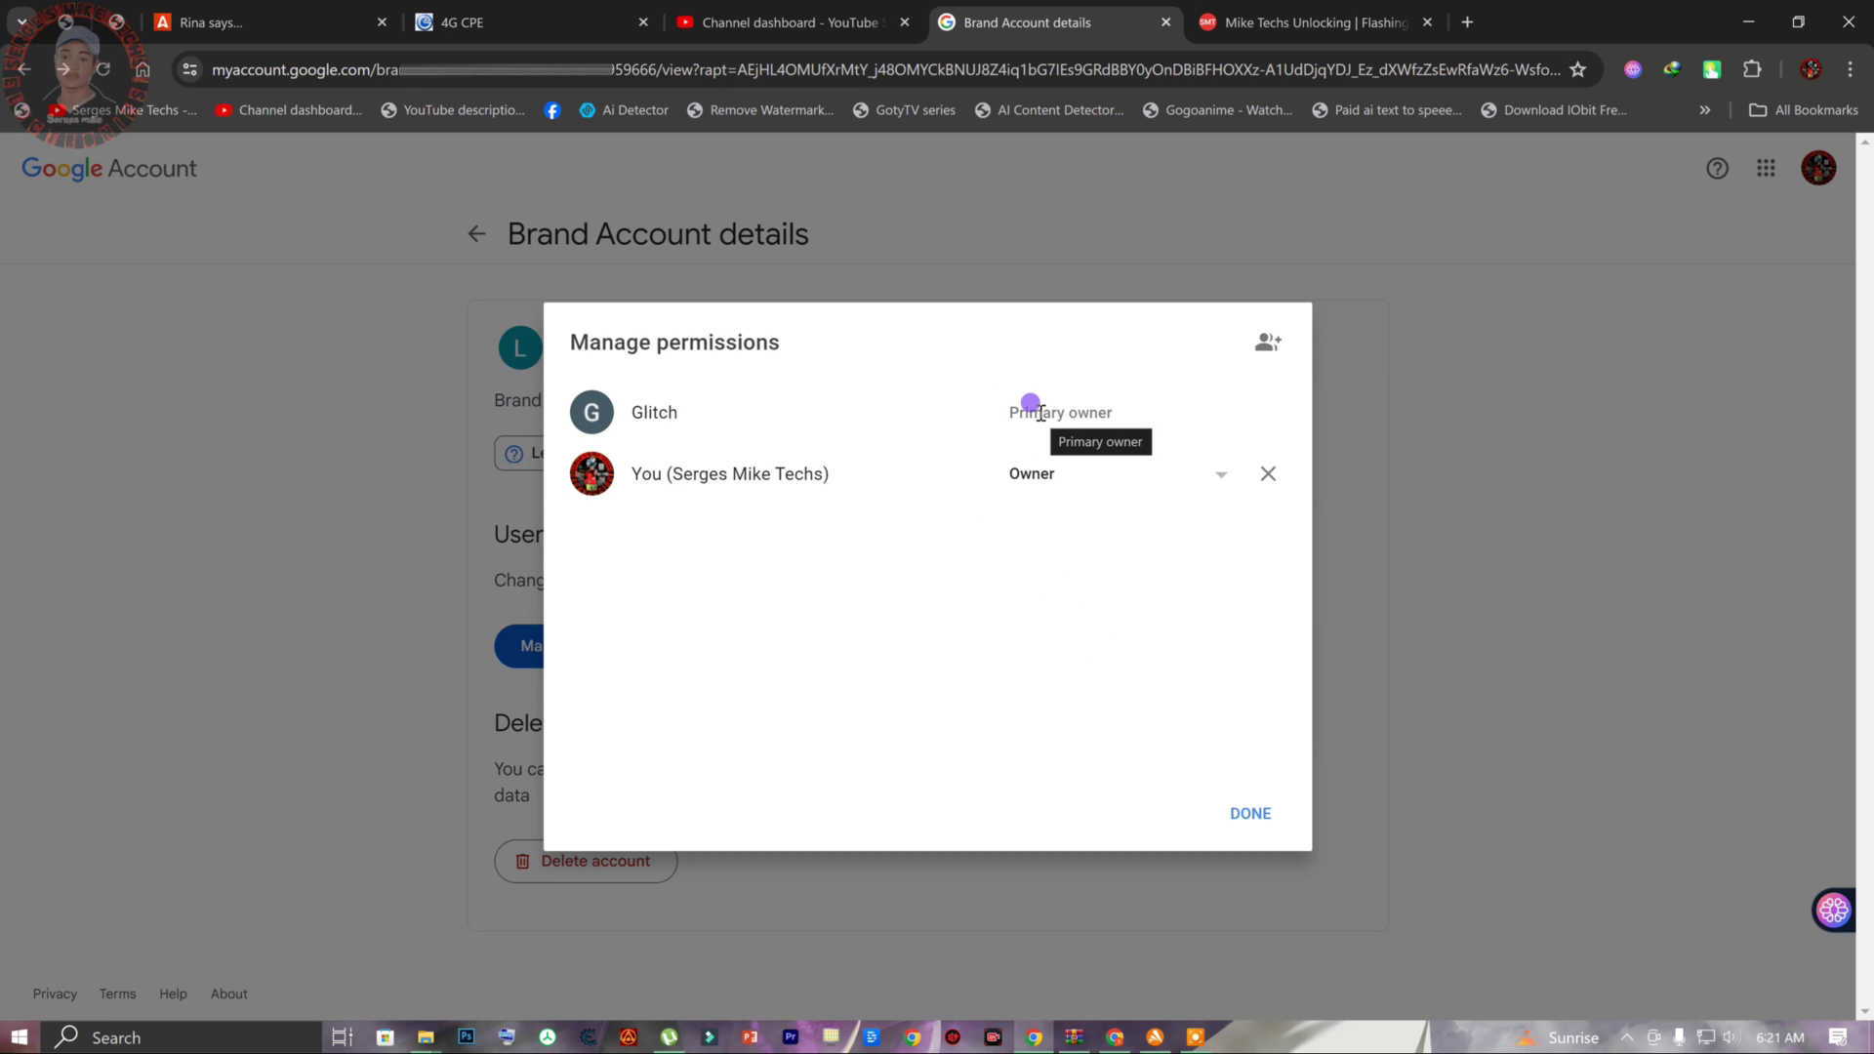
# - Check the role options for your own account, then remove yourself from the Let The Magic Happen Brand Account
pyautogui.click(1221, 474)
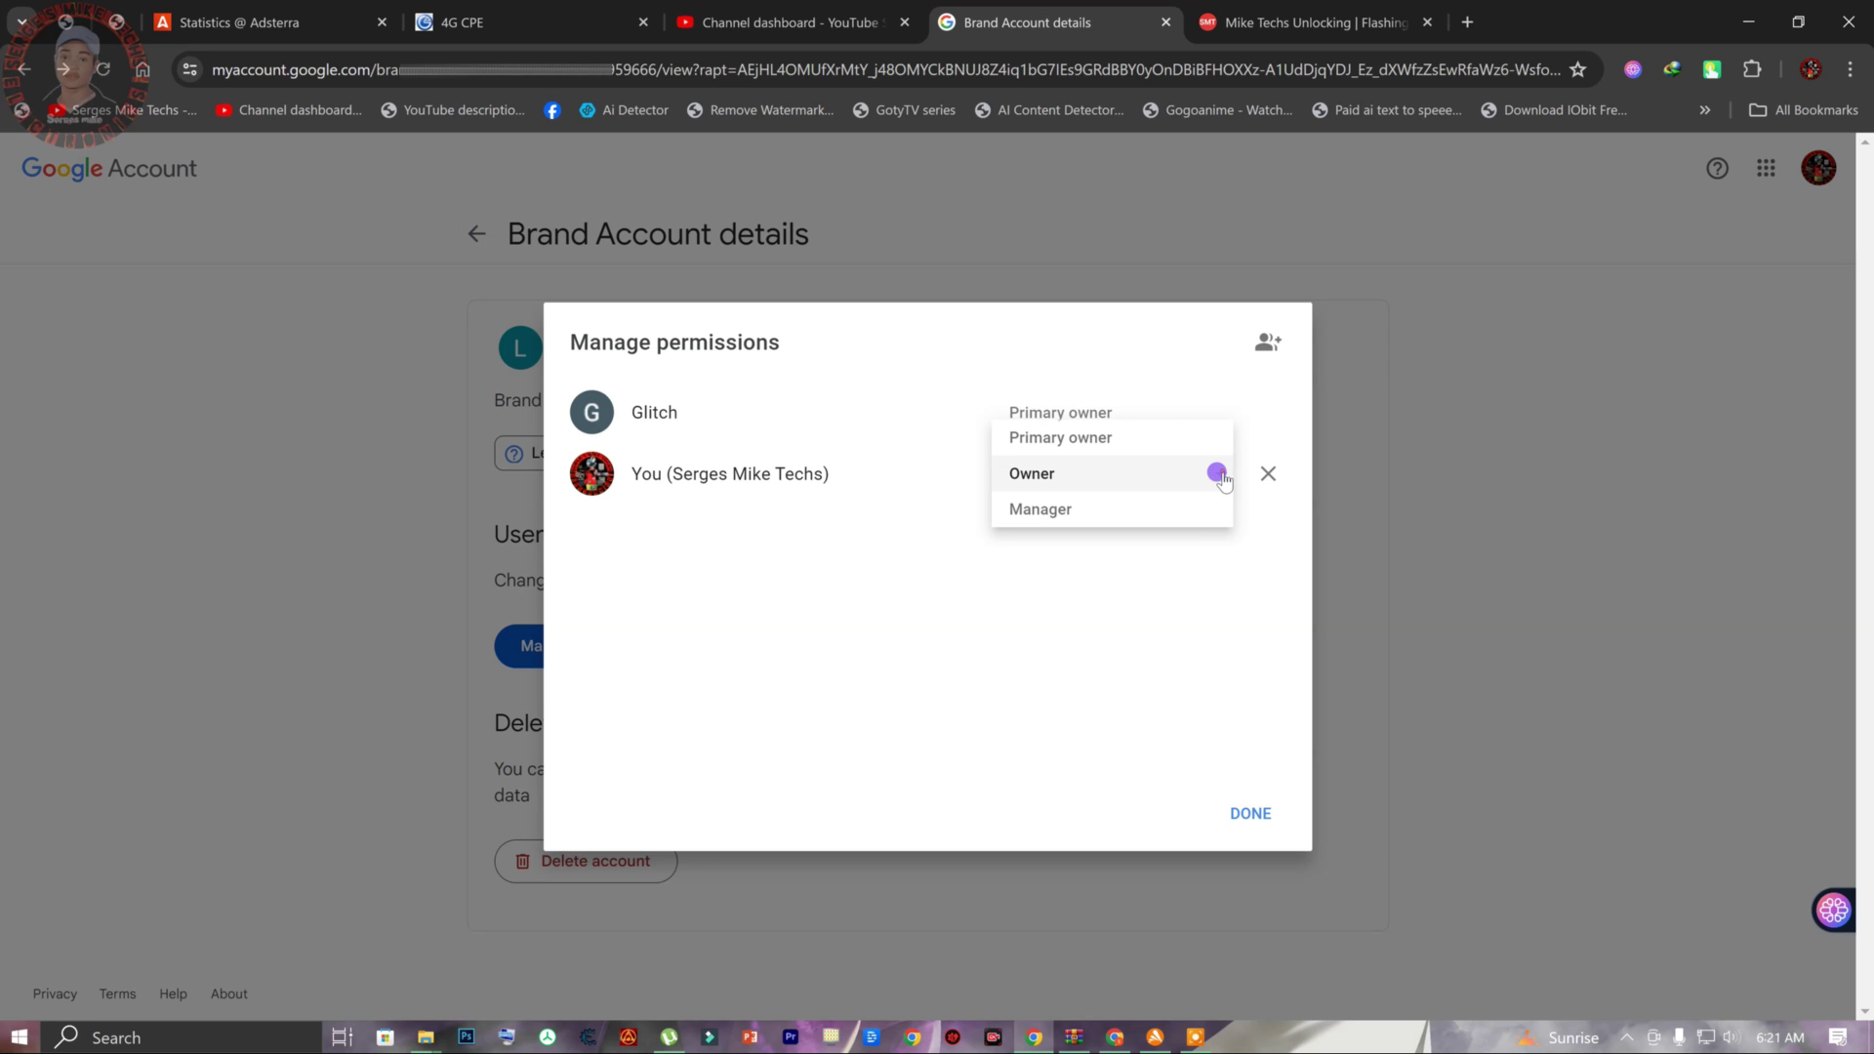
pyautogui.click(1246, 561)
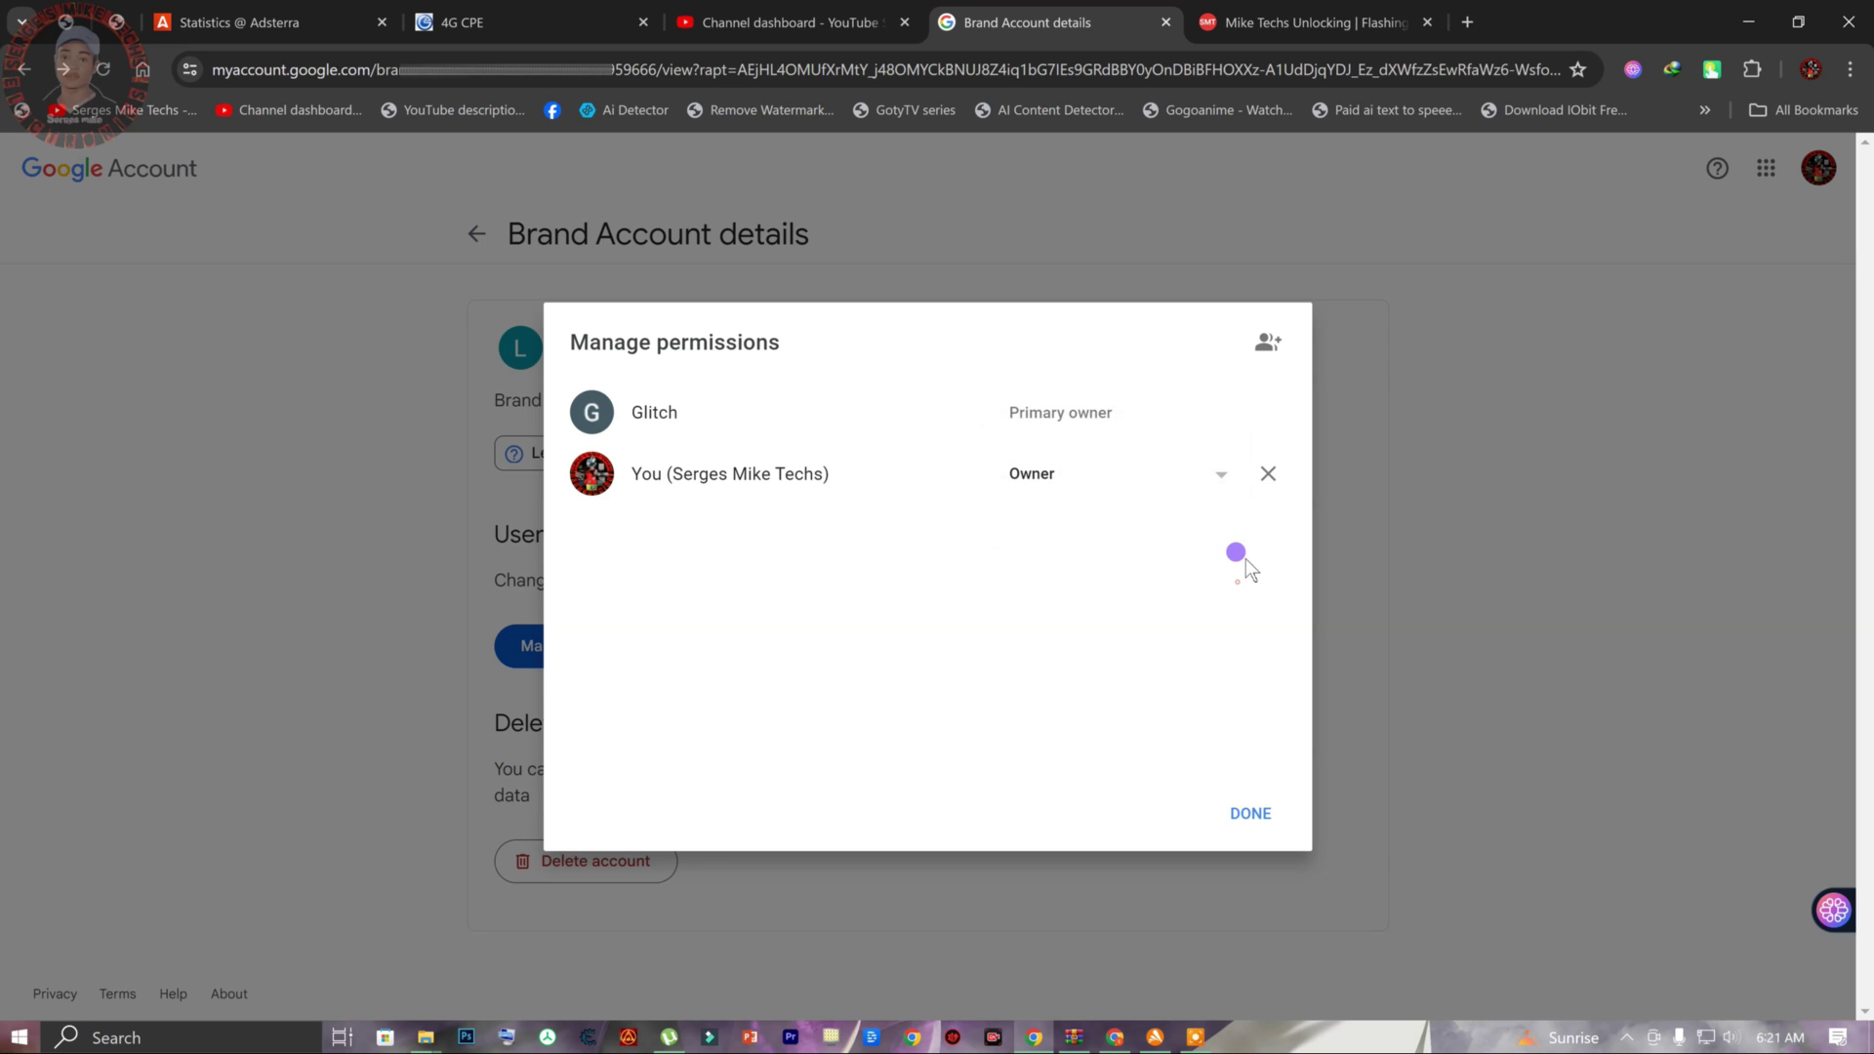
pyautogui.click(1266, 476)
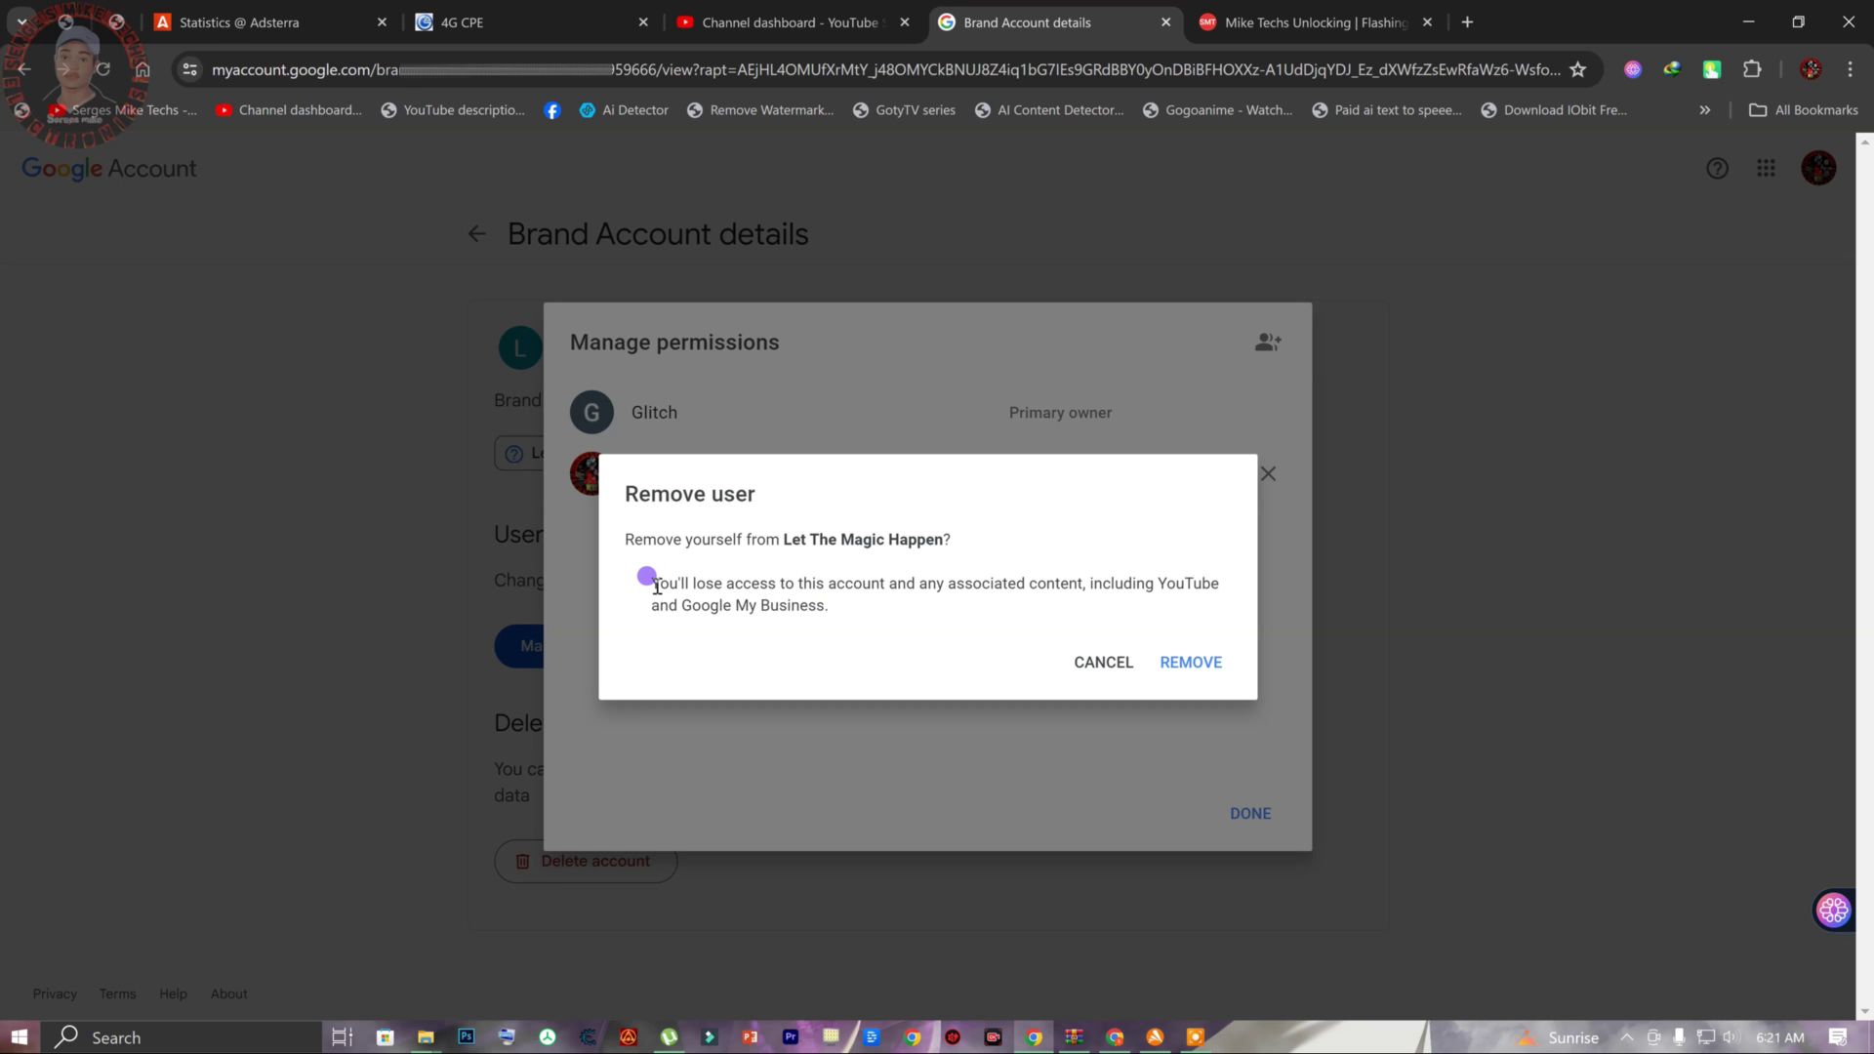
pyautogui.moveTo(656, 586); pyautogui.dragTo(1006, 600)
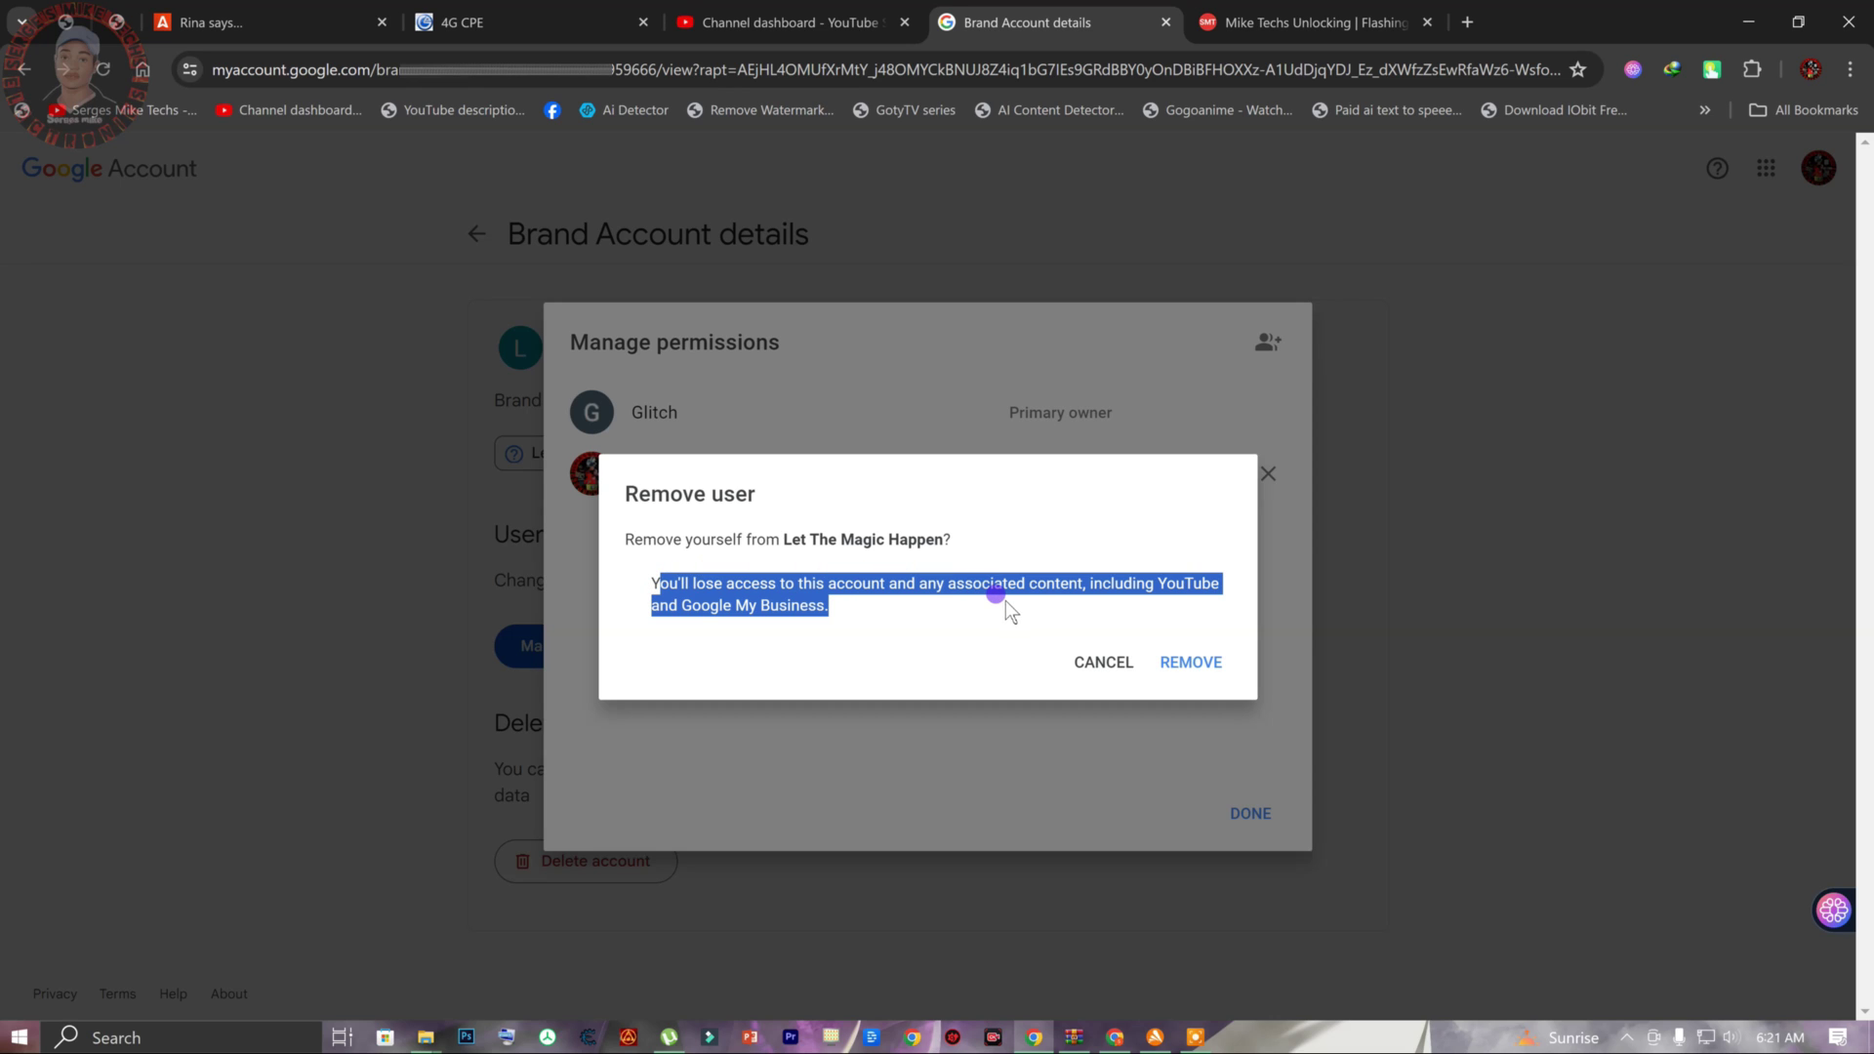
pyautogui.click(969, 583)
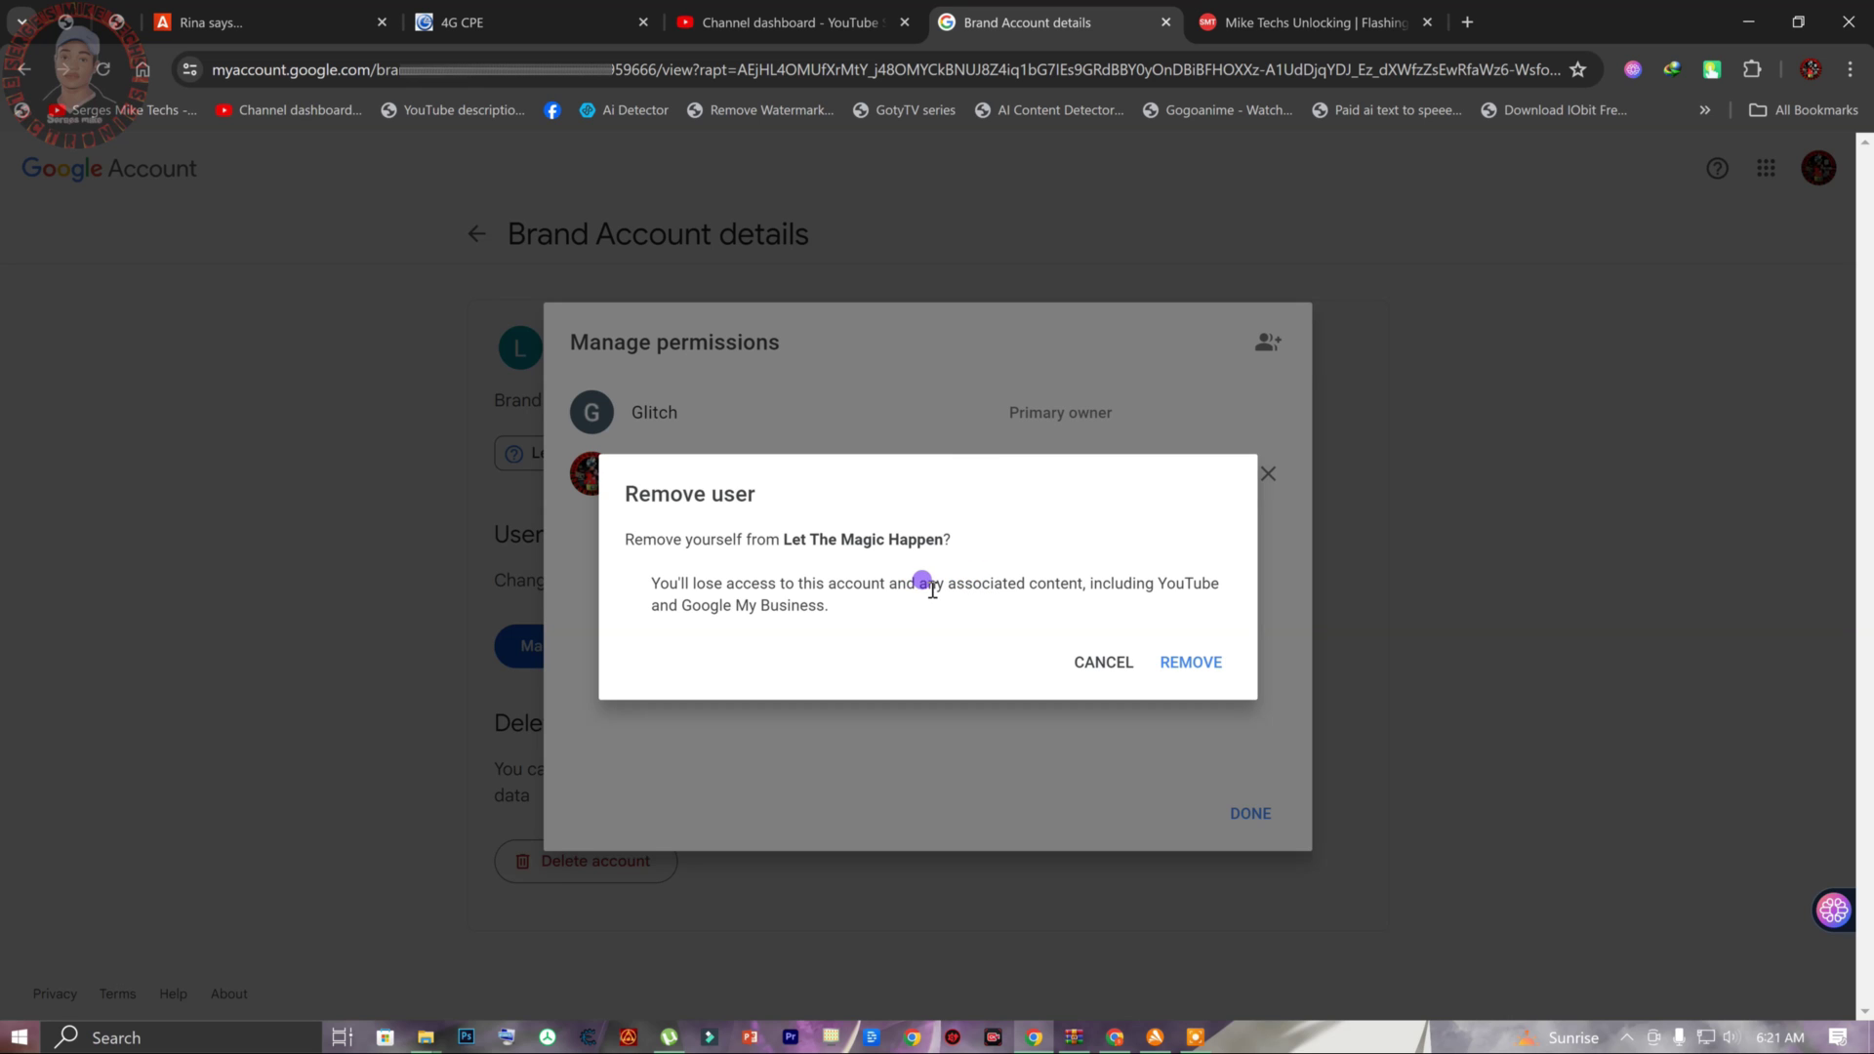
pyautogui.click(1188, 661)
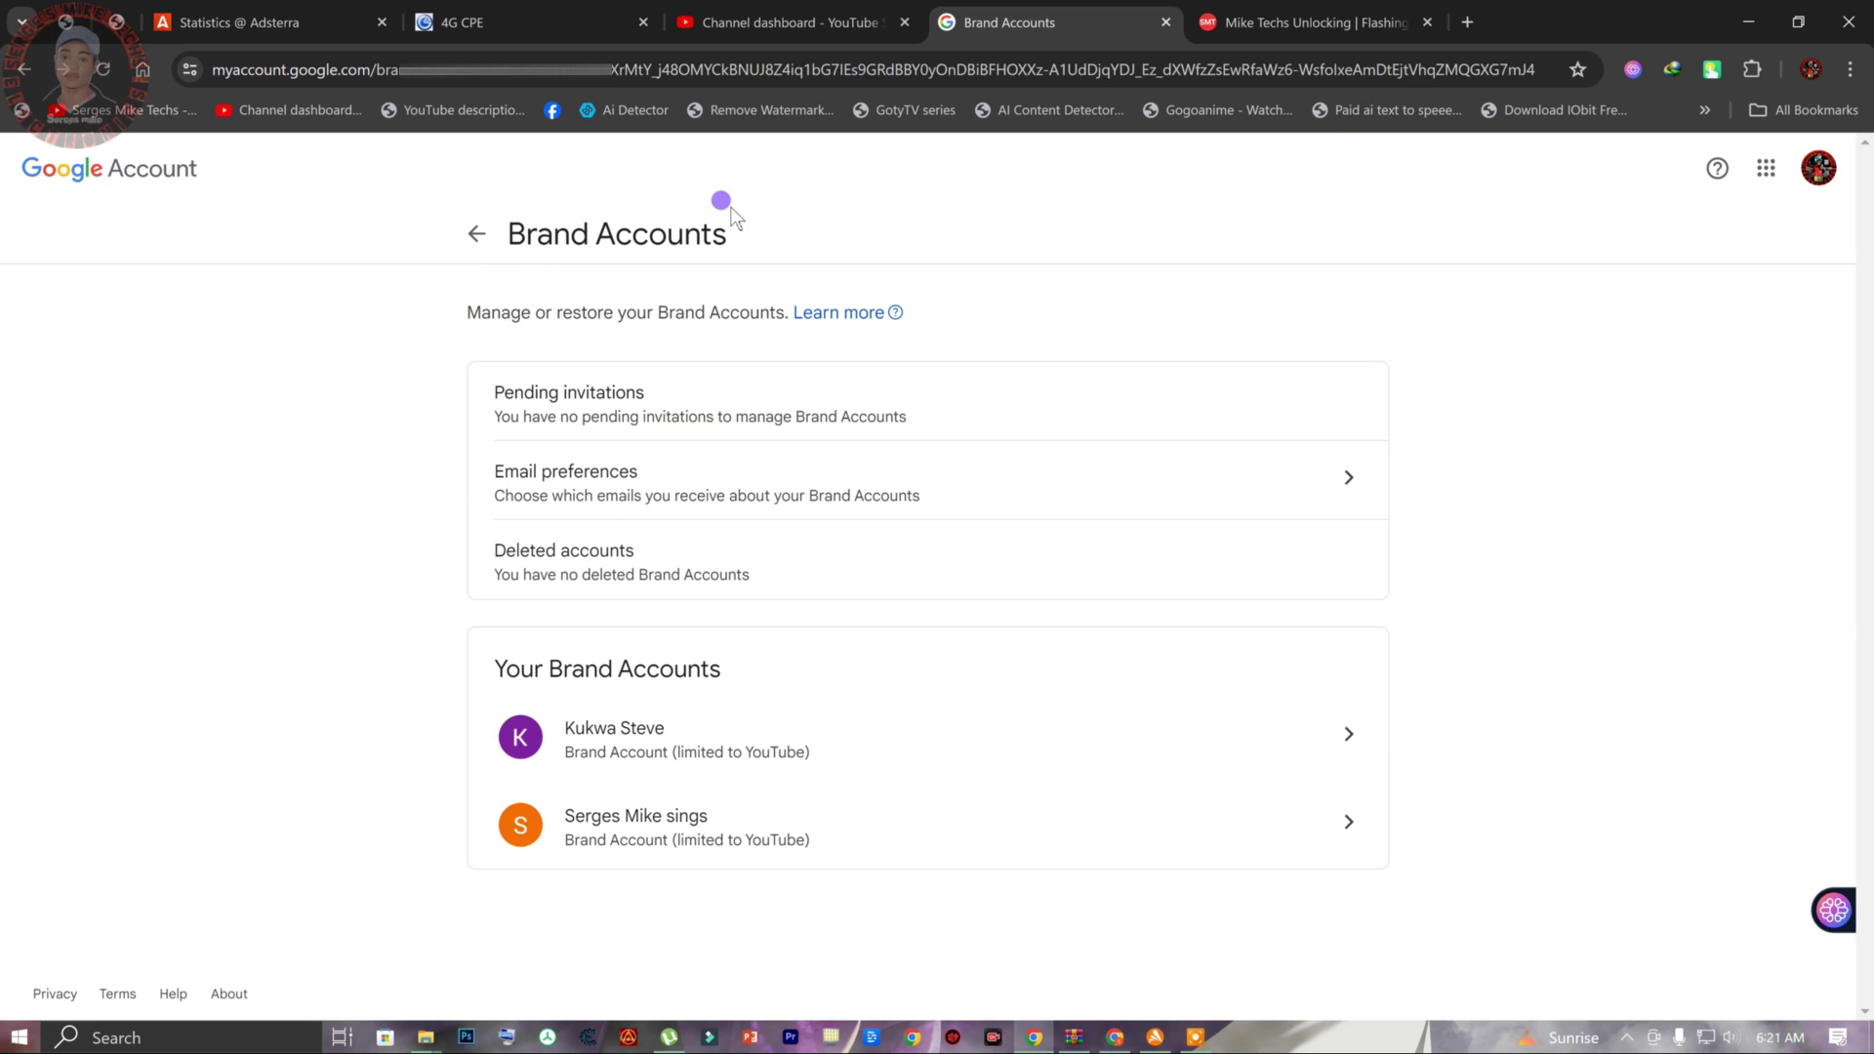
# - Return to YouTube Studio, close the channel settings and reload the dashboard to check whether the old account still has access
pyautogui.click(825, 21)
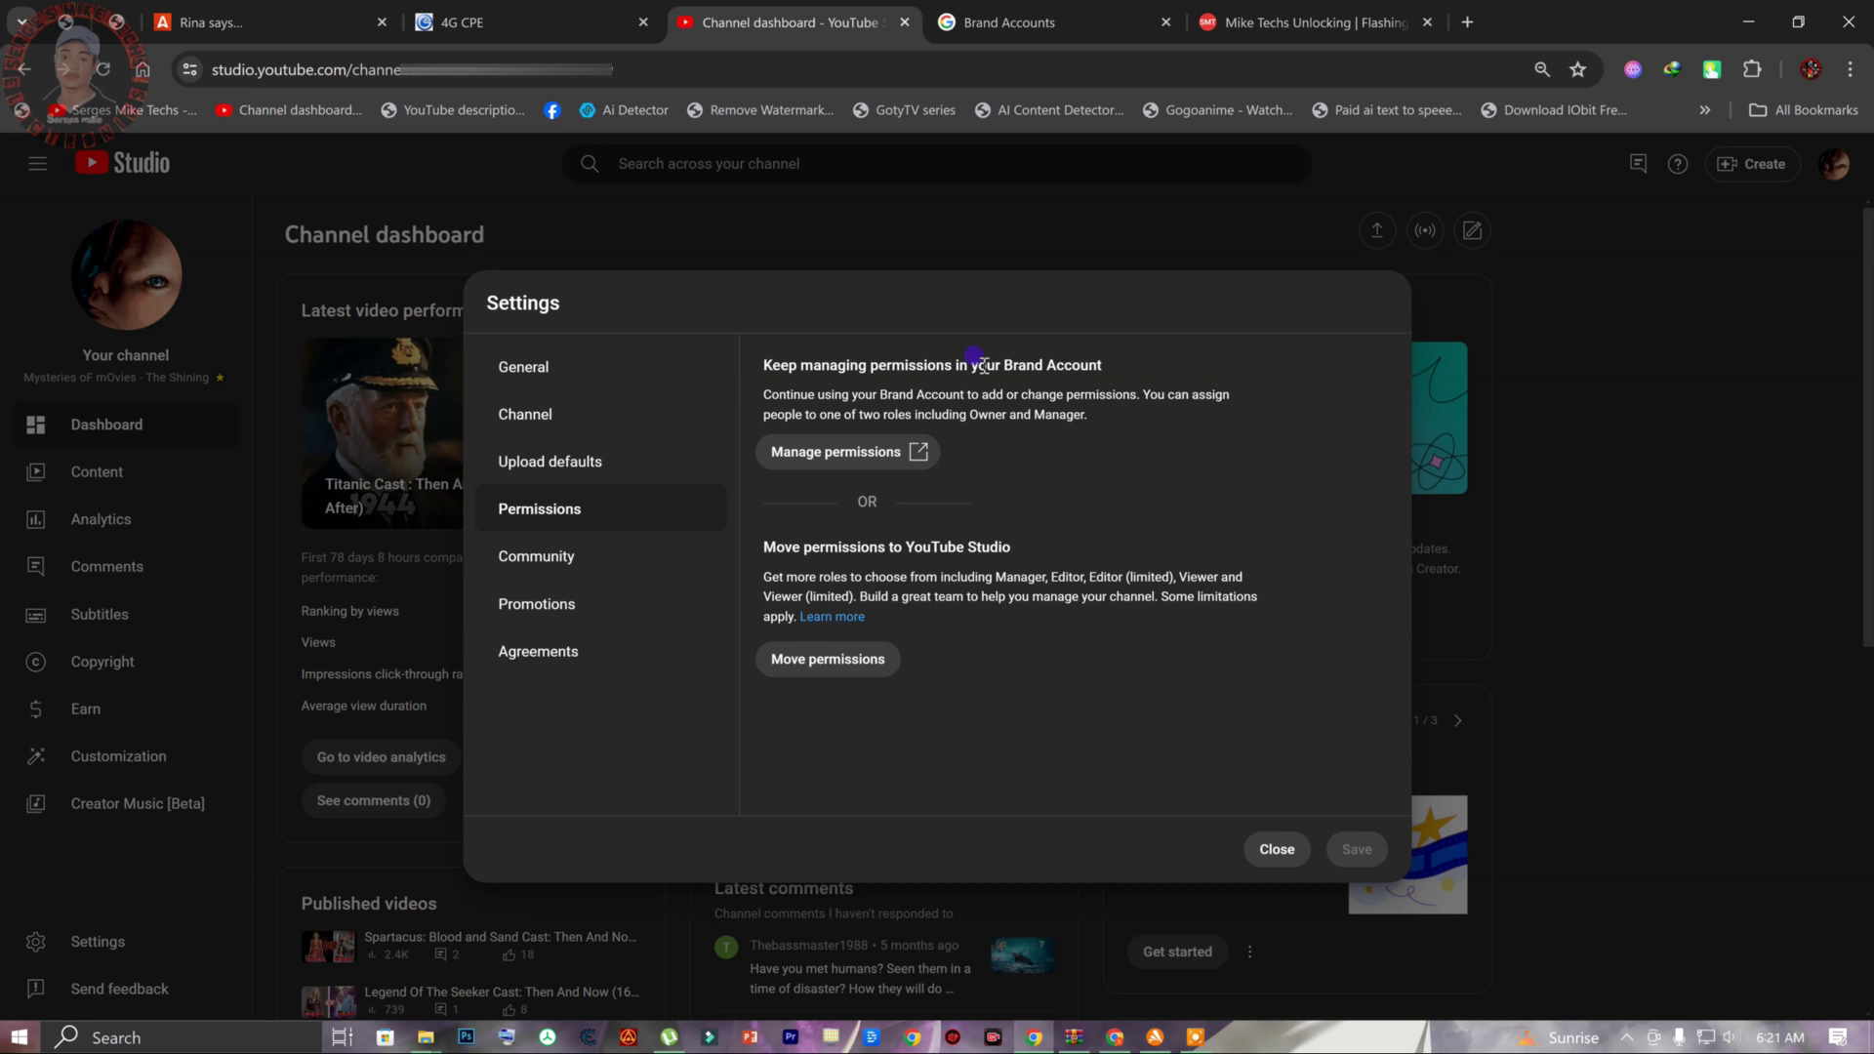
pyautogui.click(1275, 851)
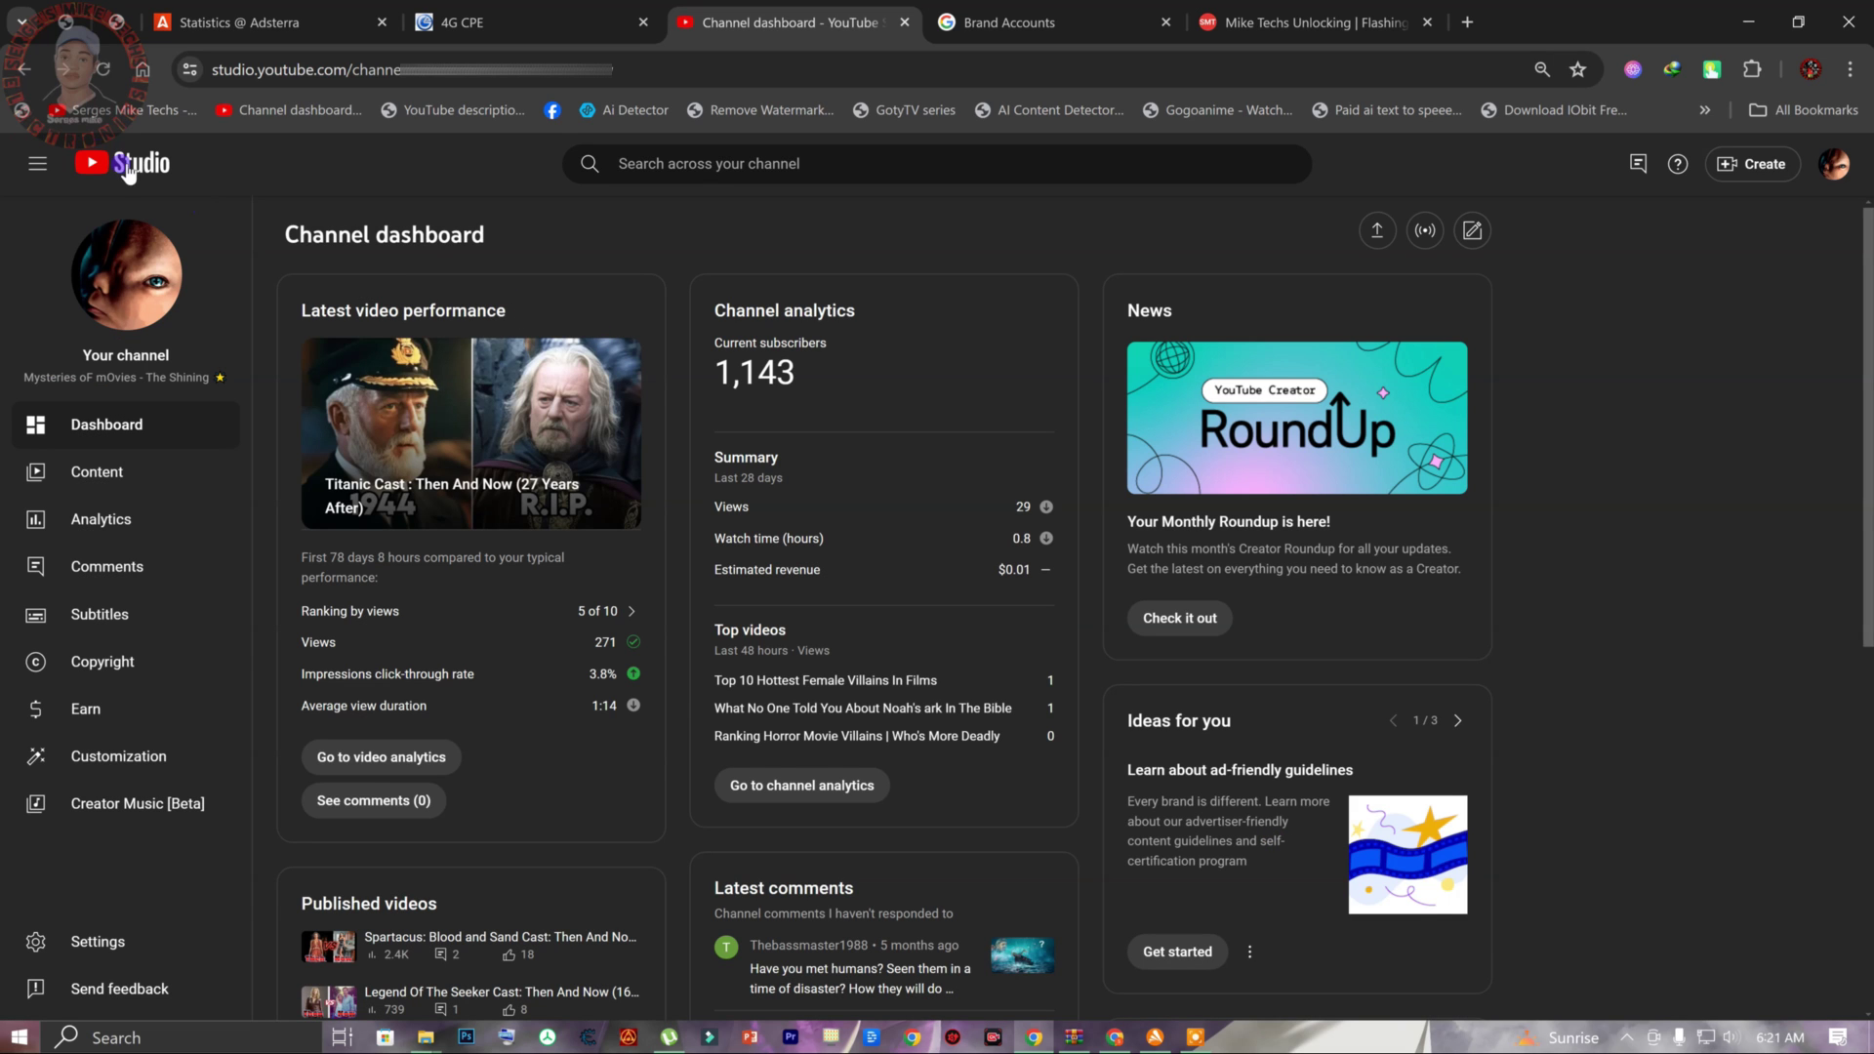
pyautogui.click(103, 70)
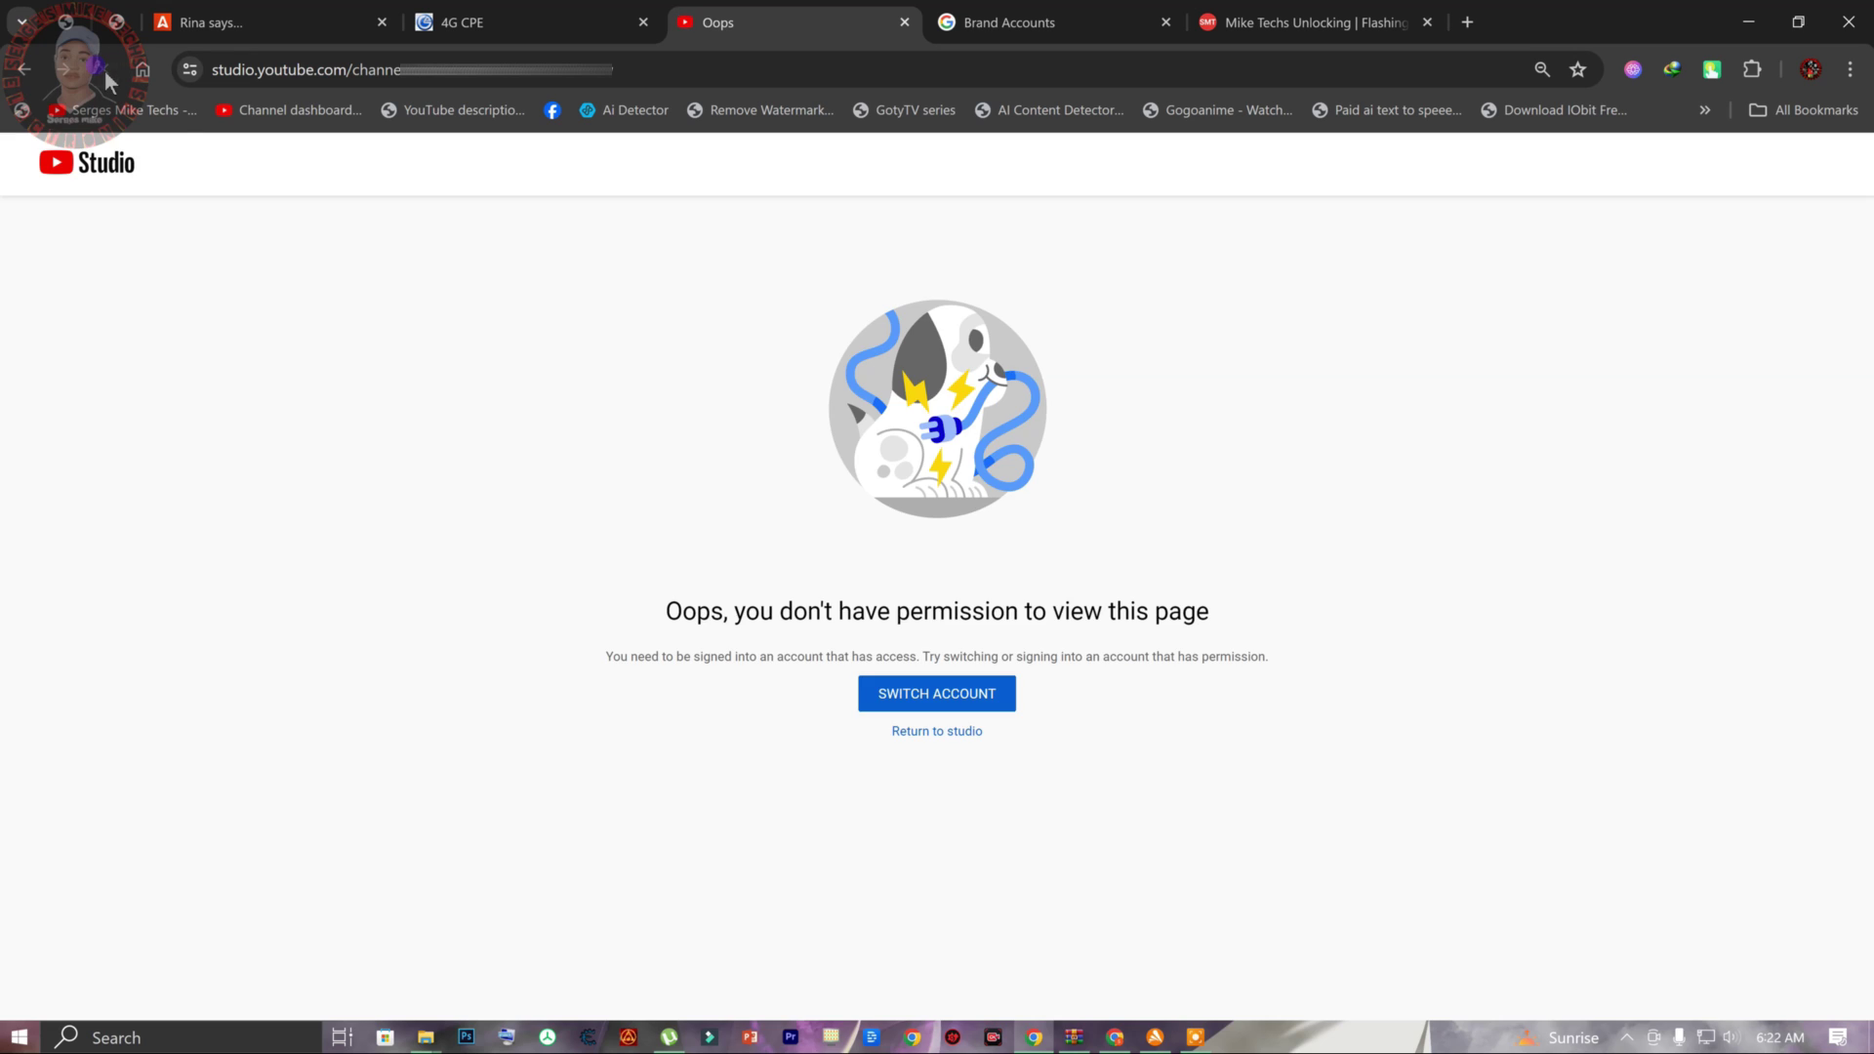
pyautogui.moveTo(648, 613); pyautogui.dragTo(1209, 611)
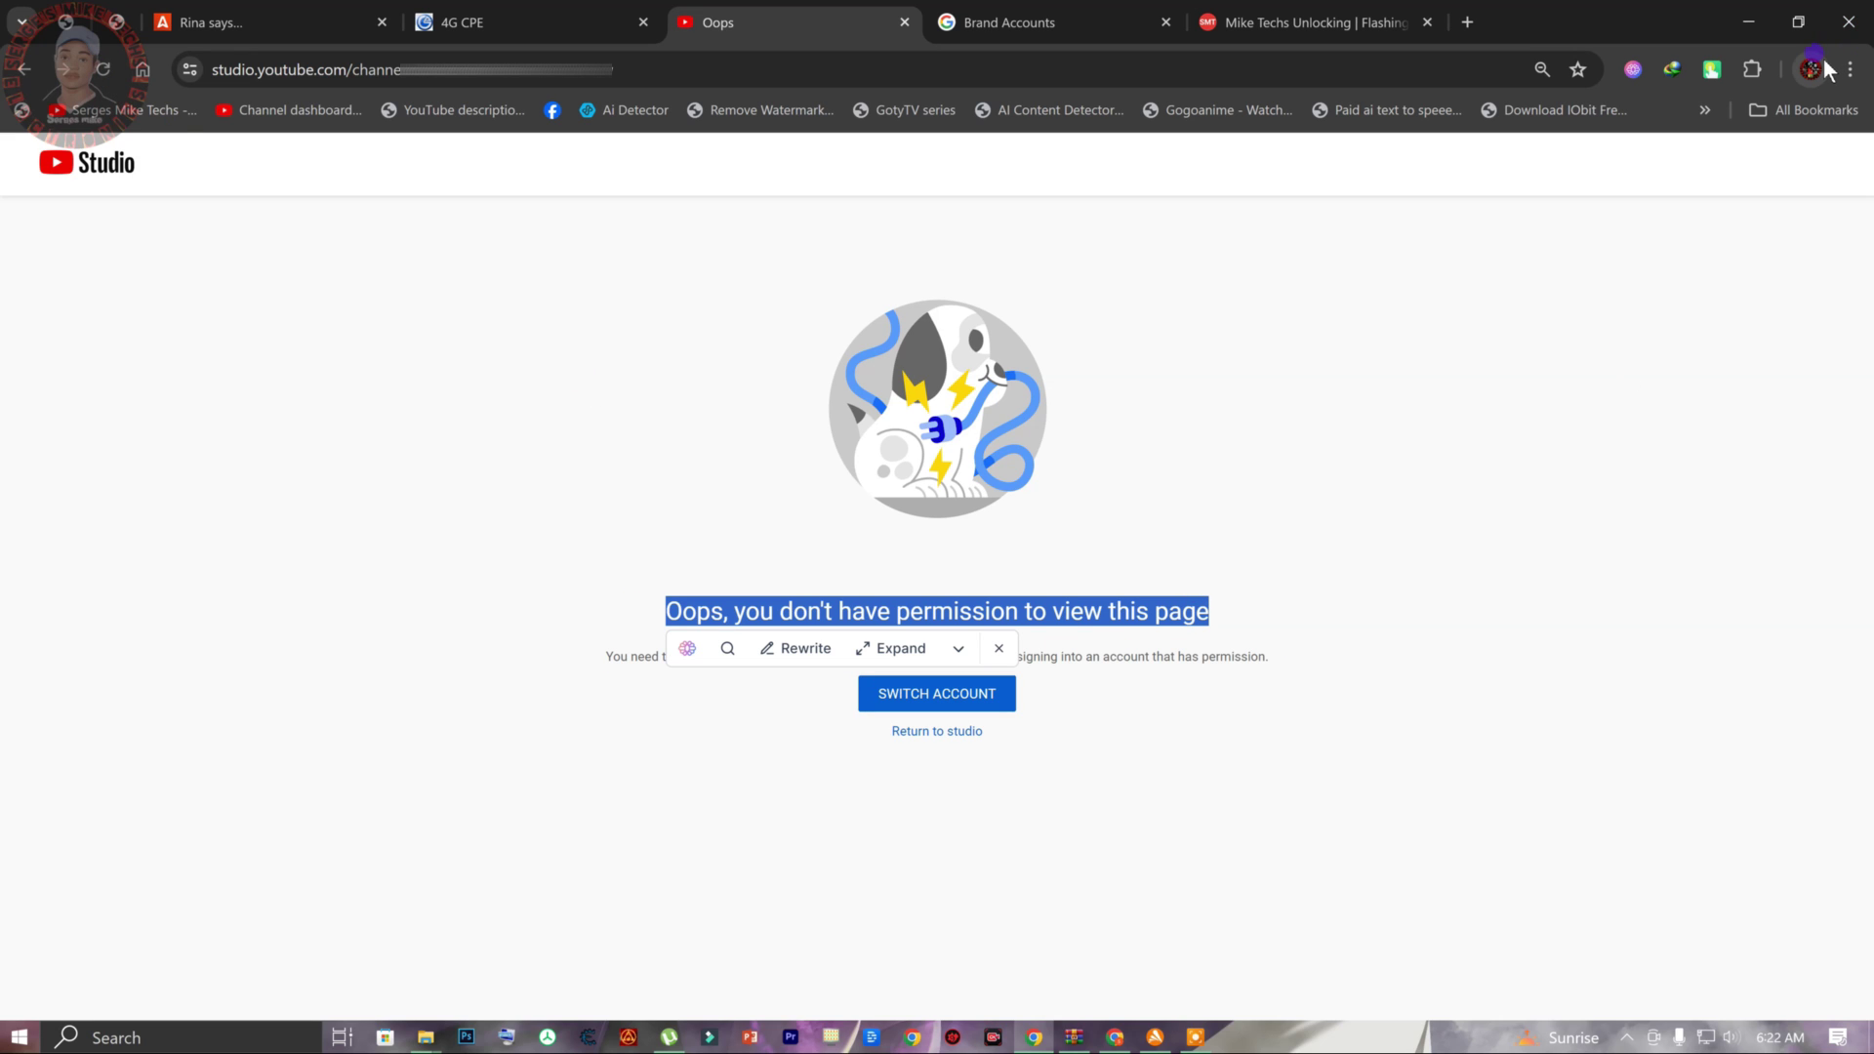
pyautogui.click(906, 734)
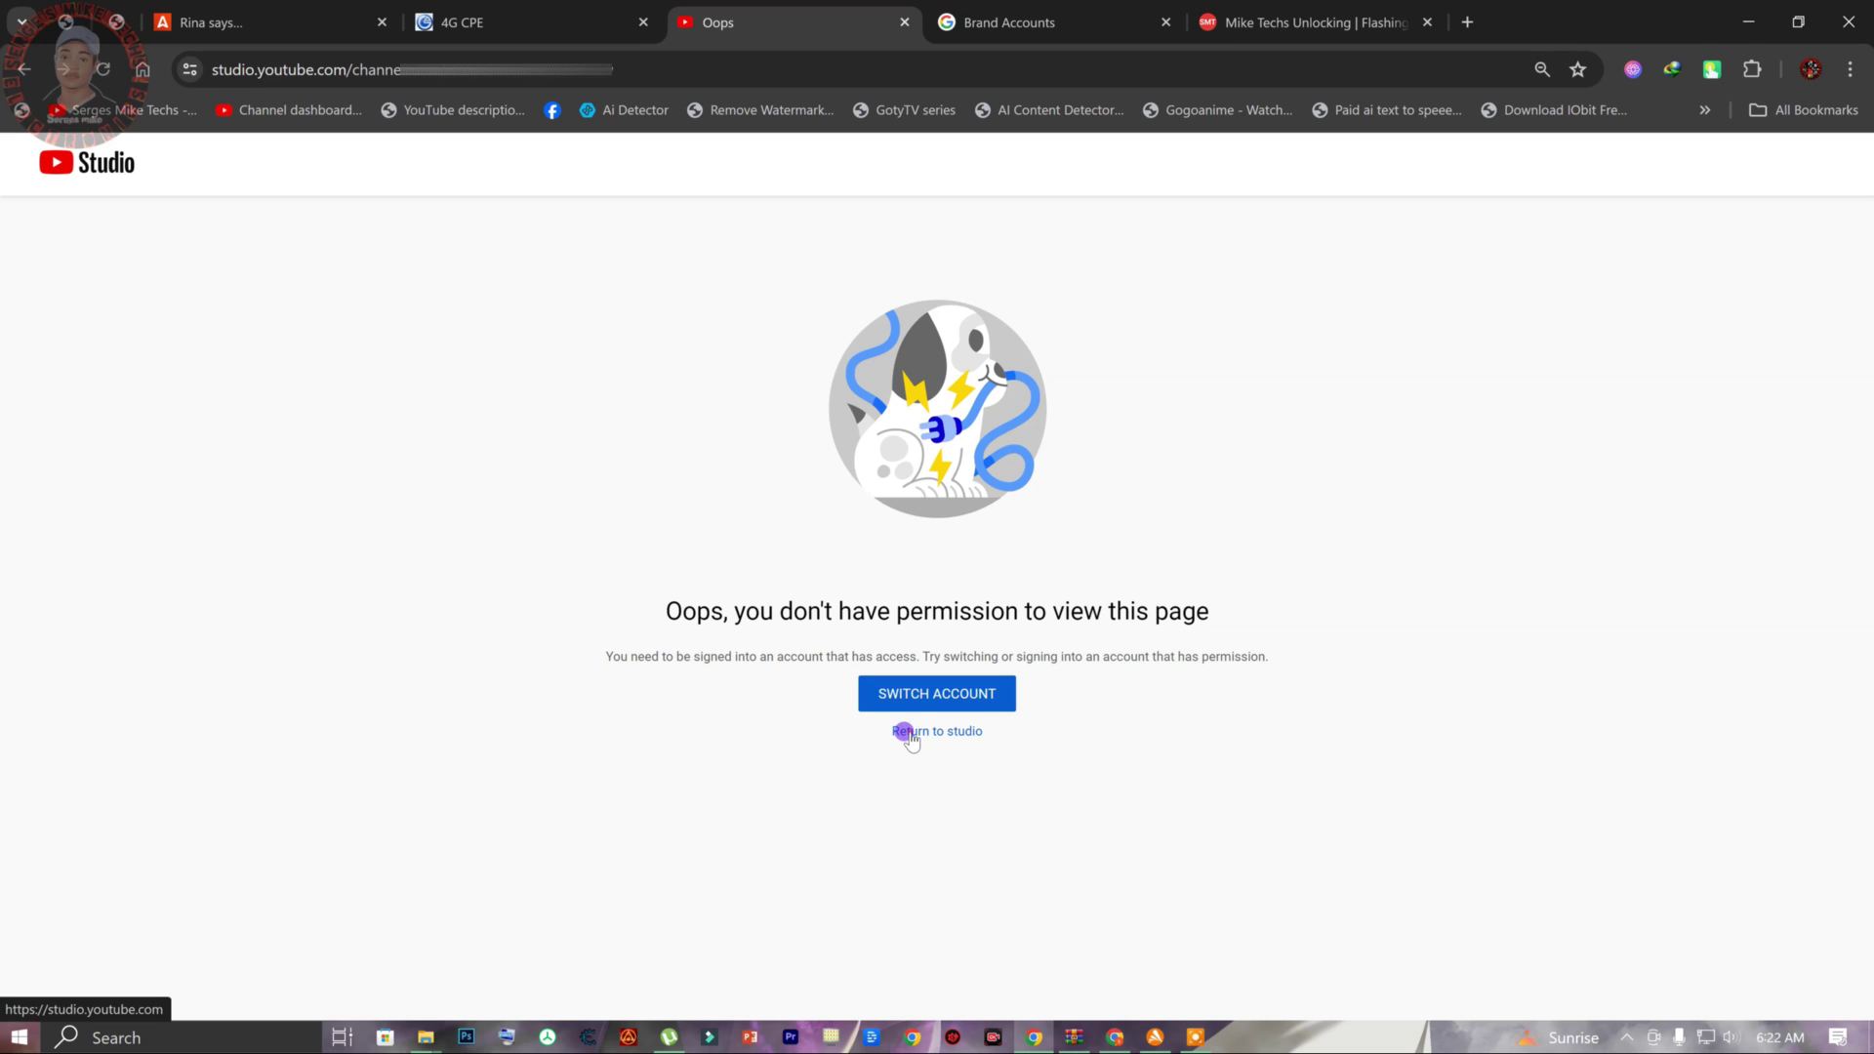
# - Switch account to the channel Mysteries oF mOvies - The Shining under the new owner's Google account
pyautogui.click(943, 689)
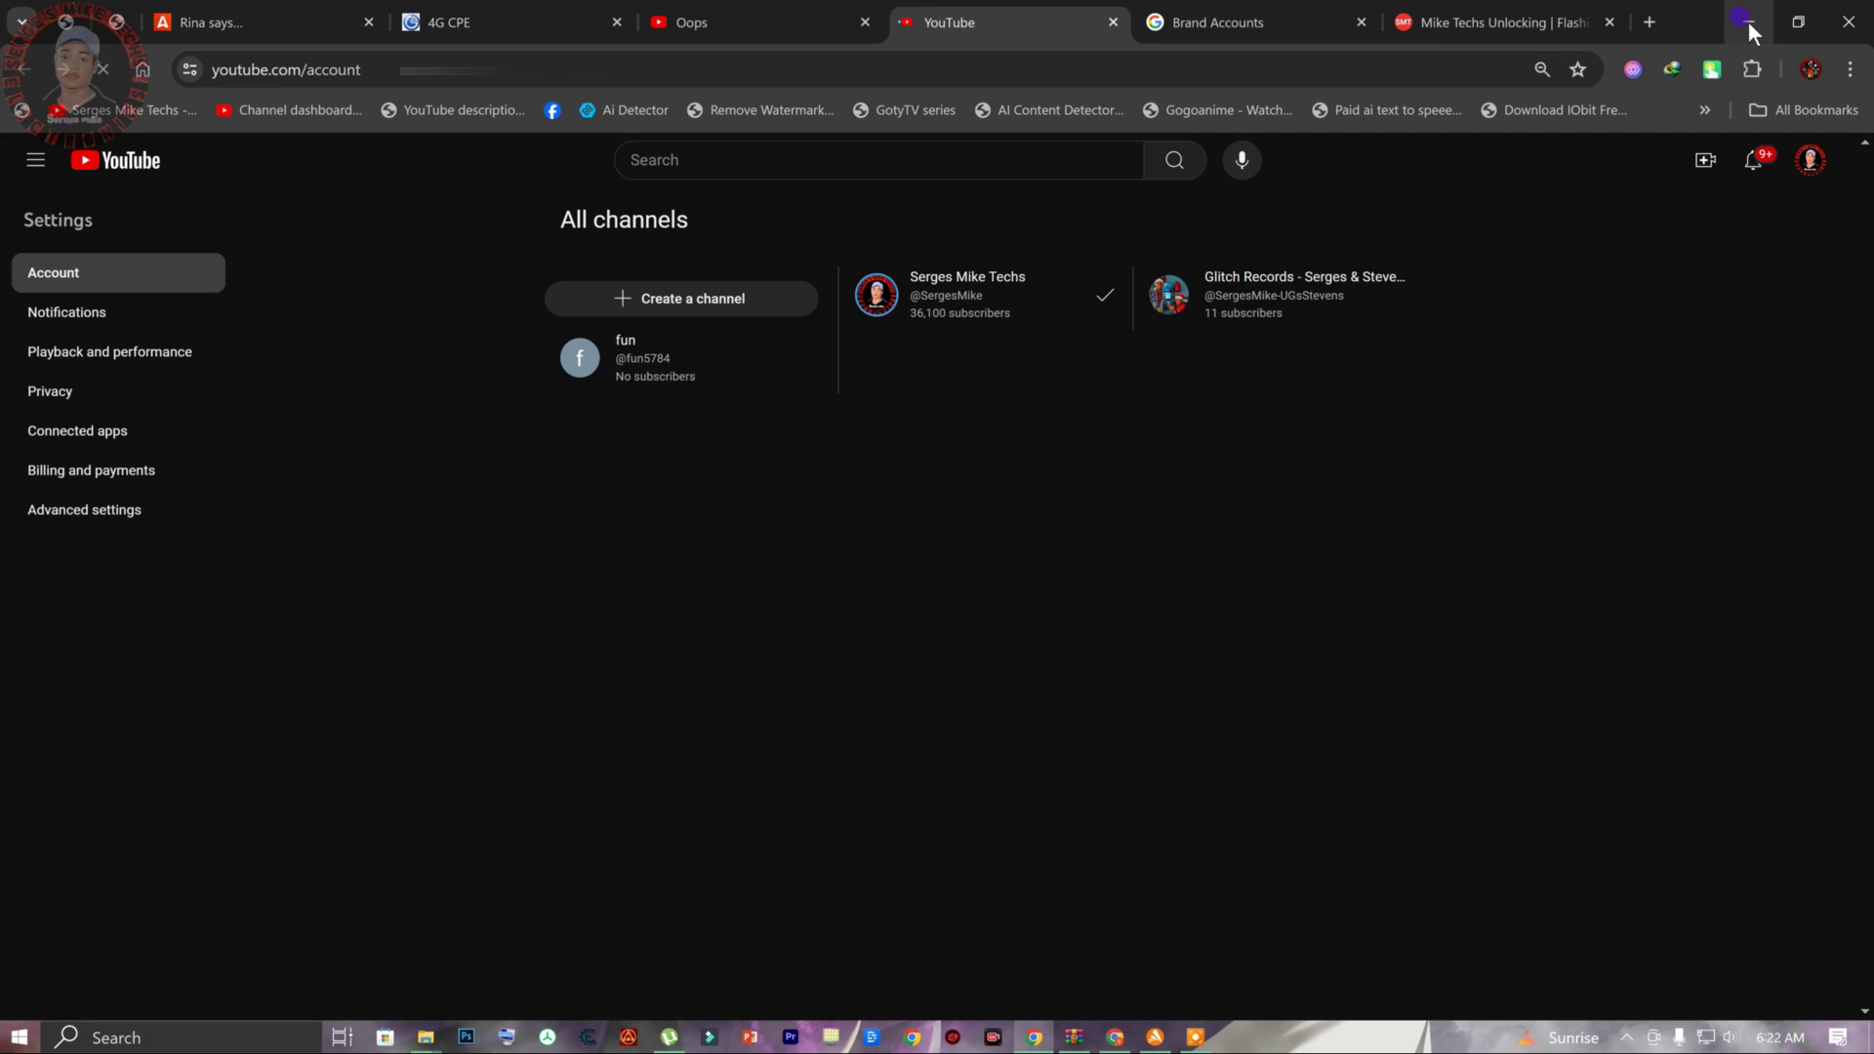
pyautogui.click(1822, 164)
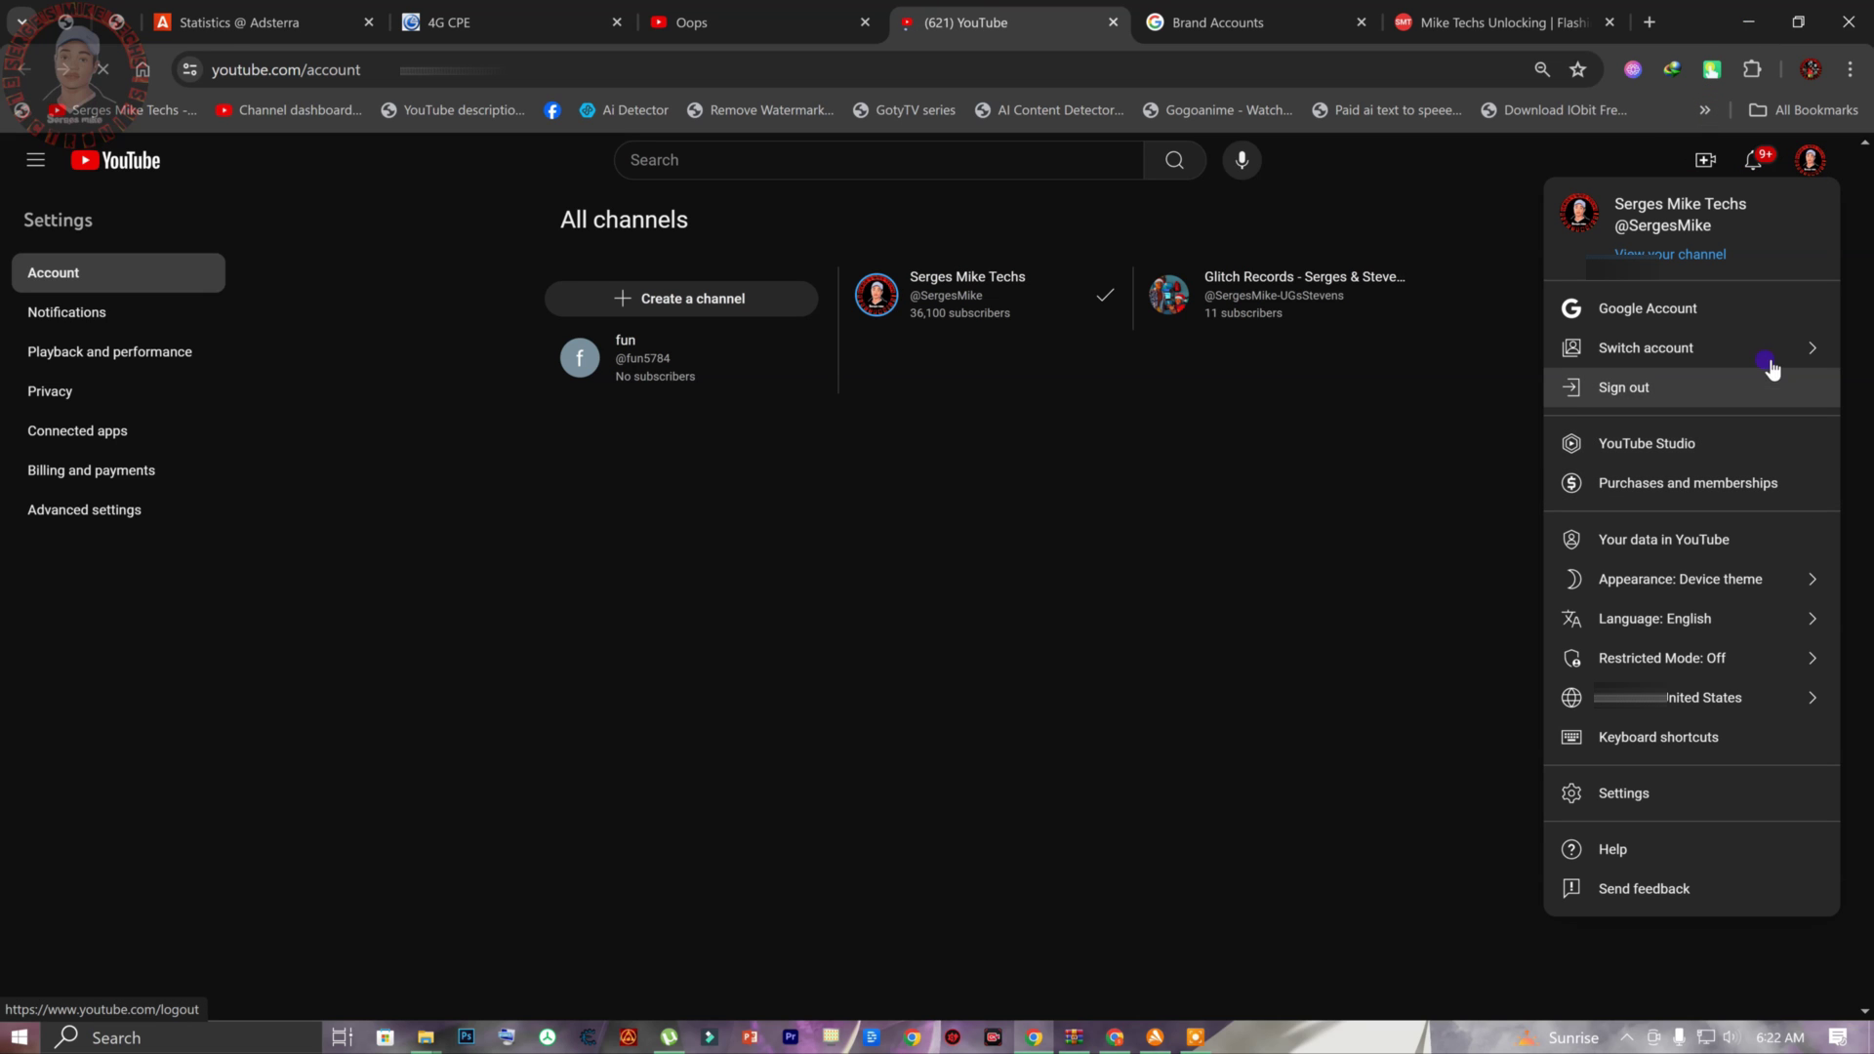
pyautogui.click(1784, 365)
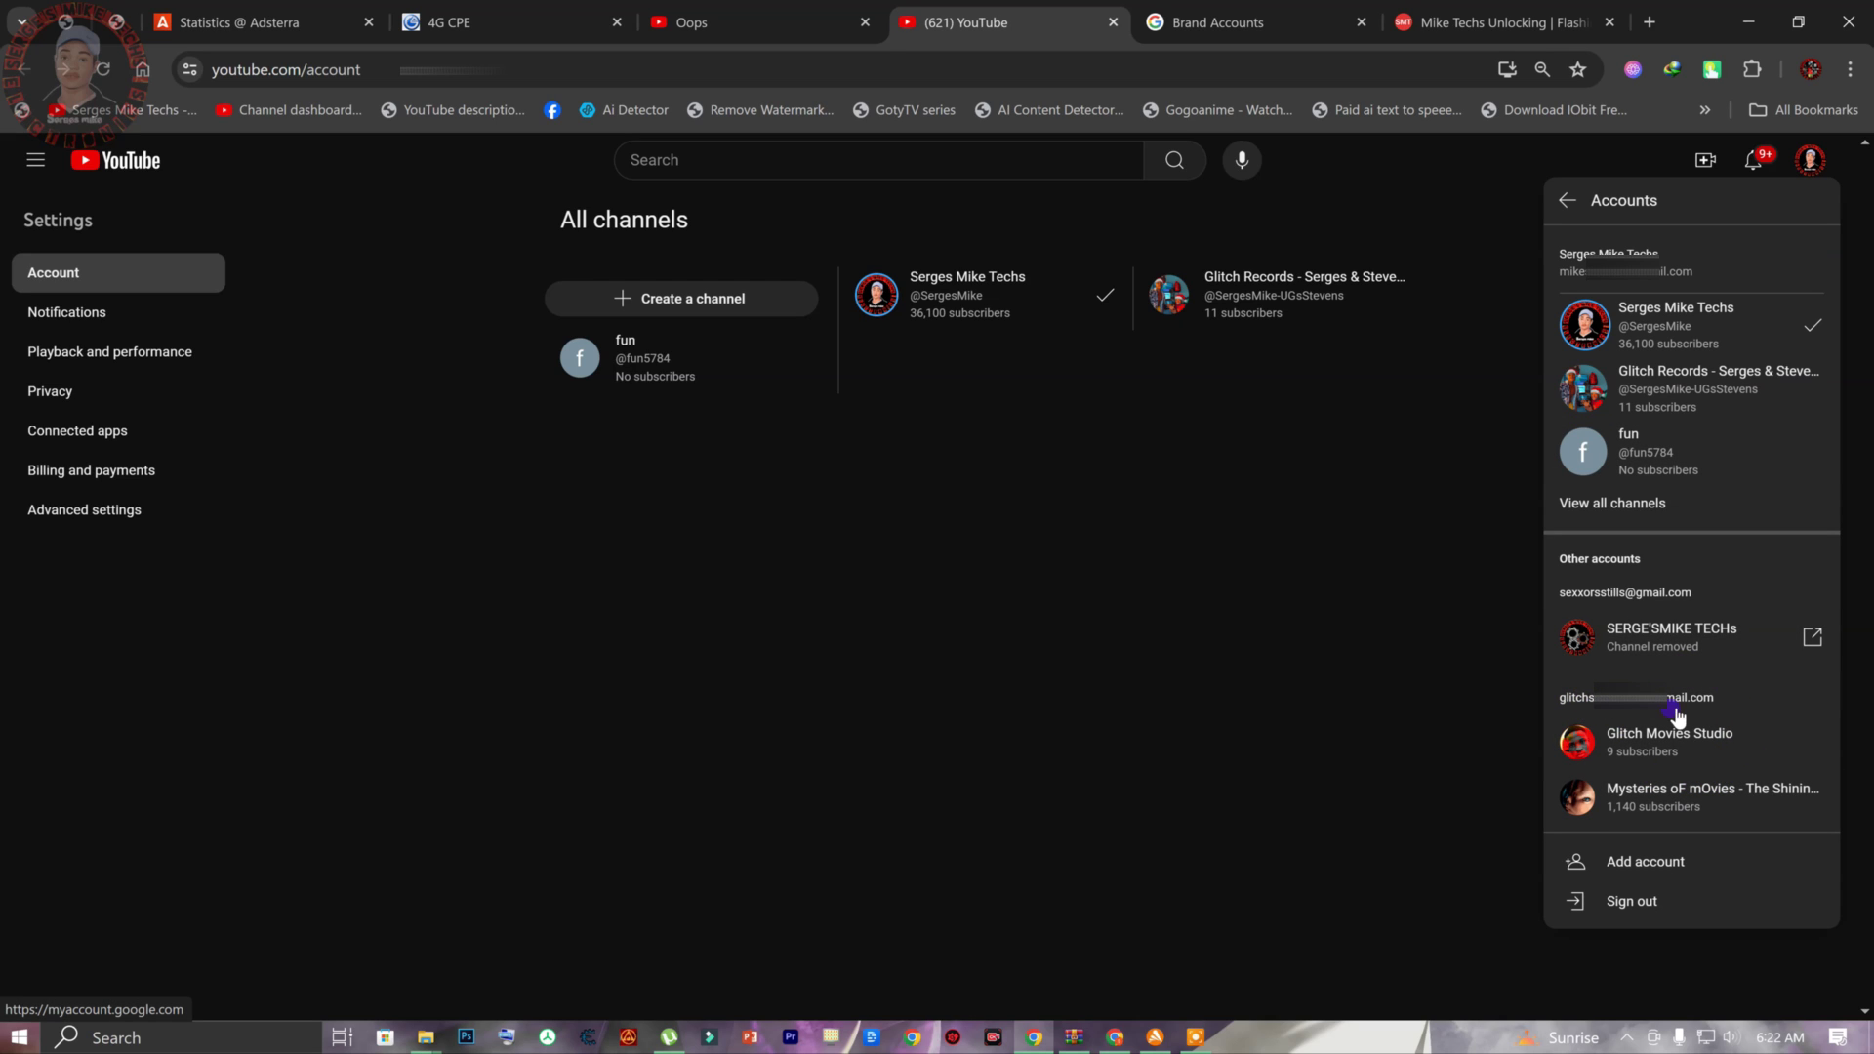
pyautogui.click(1696, 806)
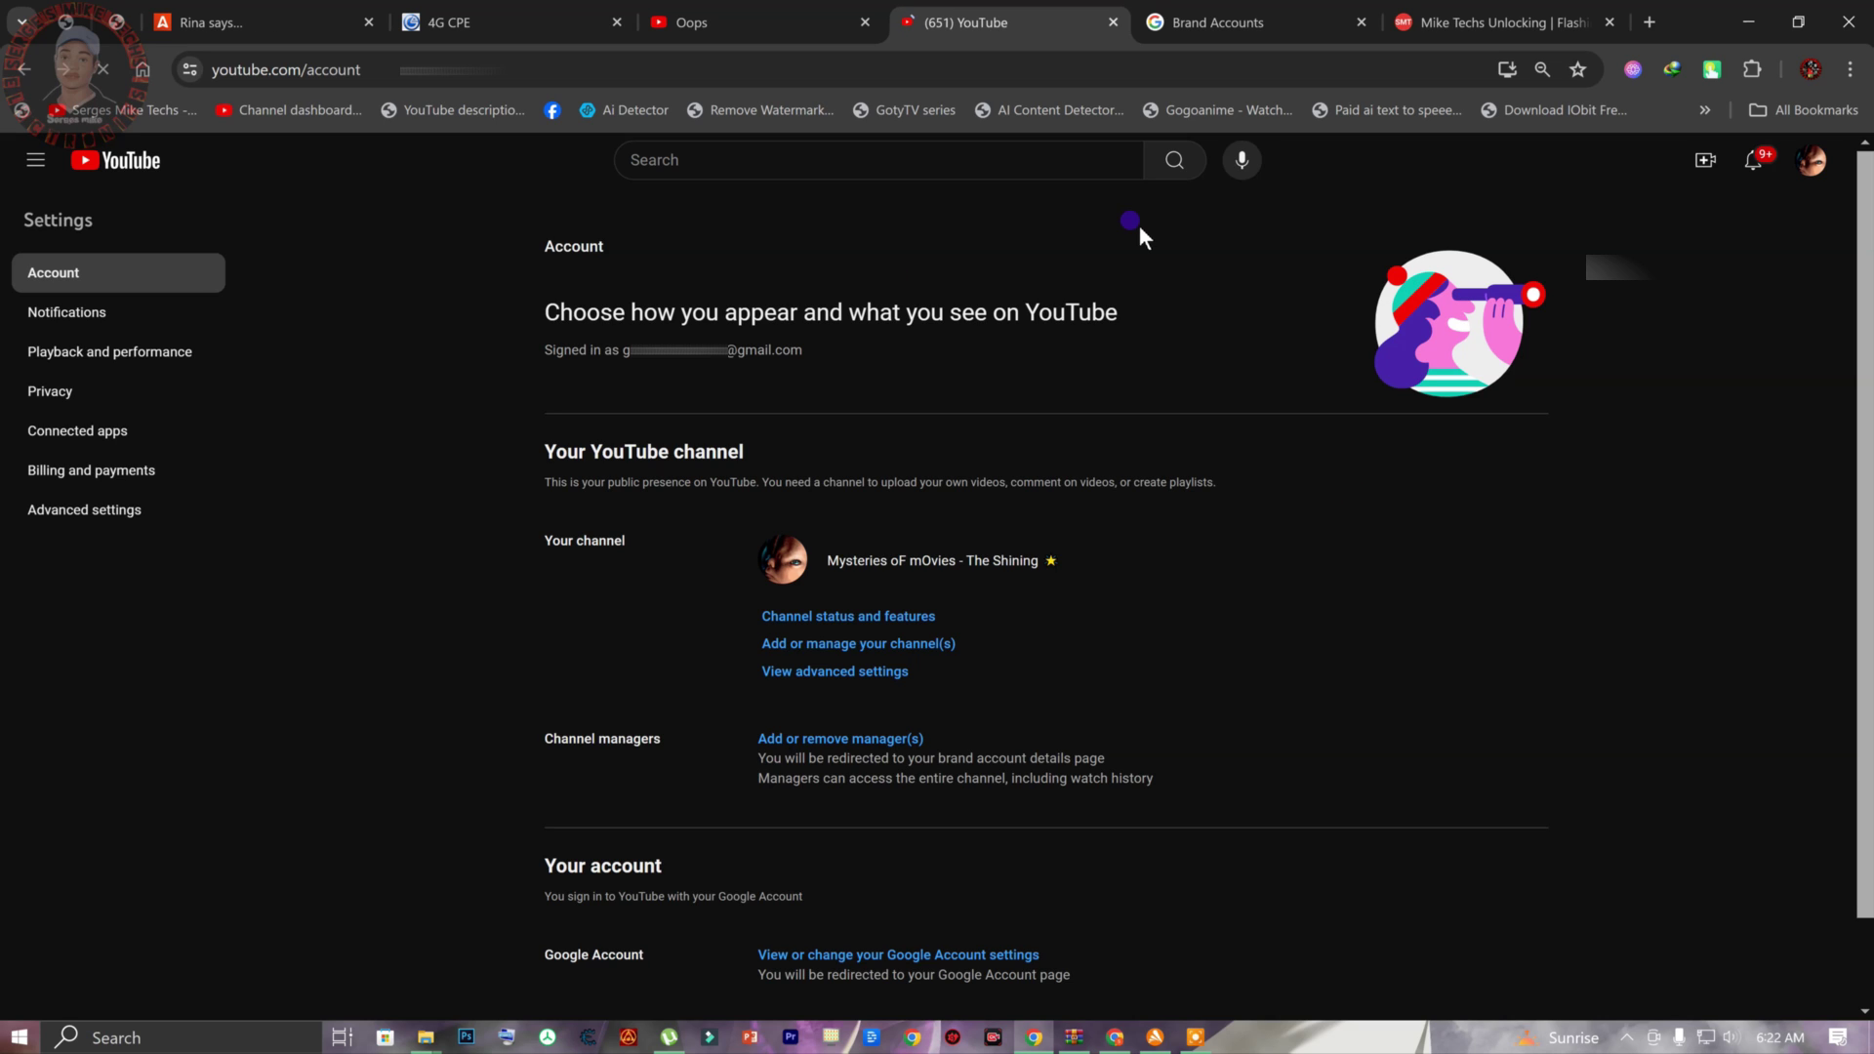
# - Open YouTube Studio for the transferred channel, look over its dashboard and open the channel content
pyautogui.click(1814, 163)
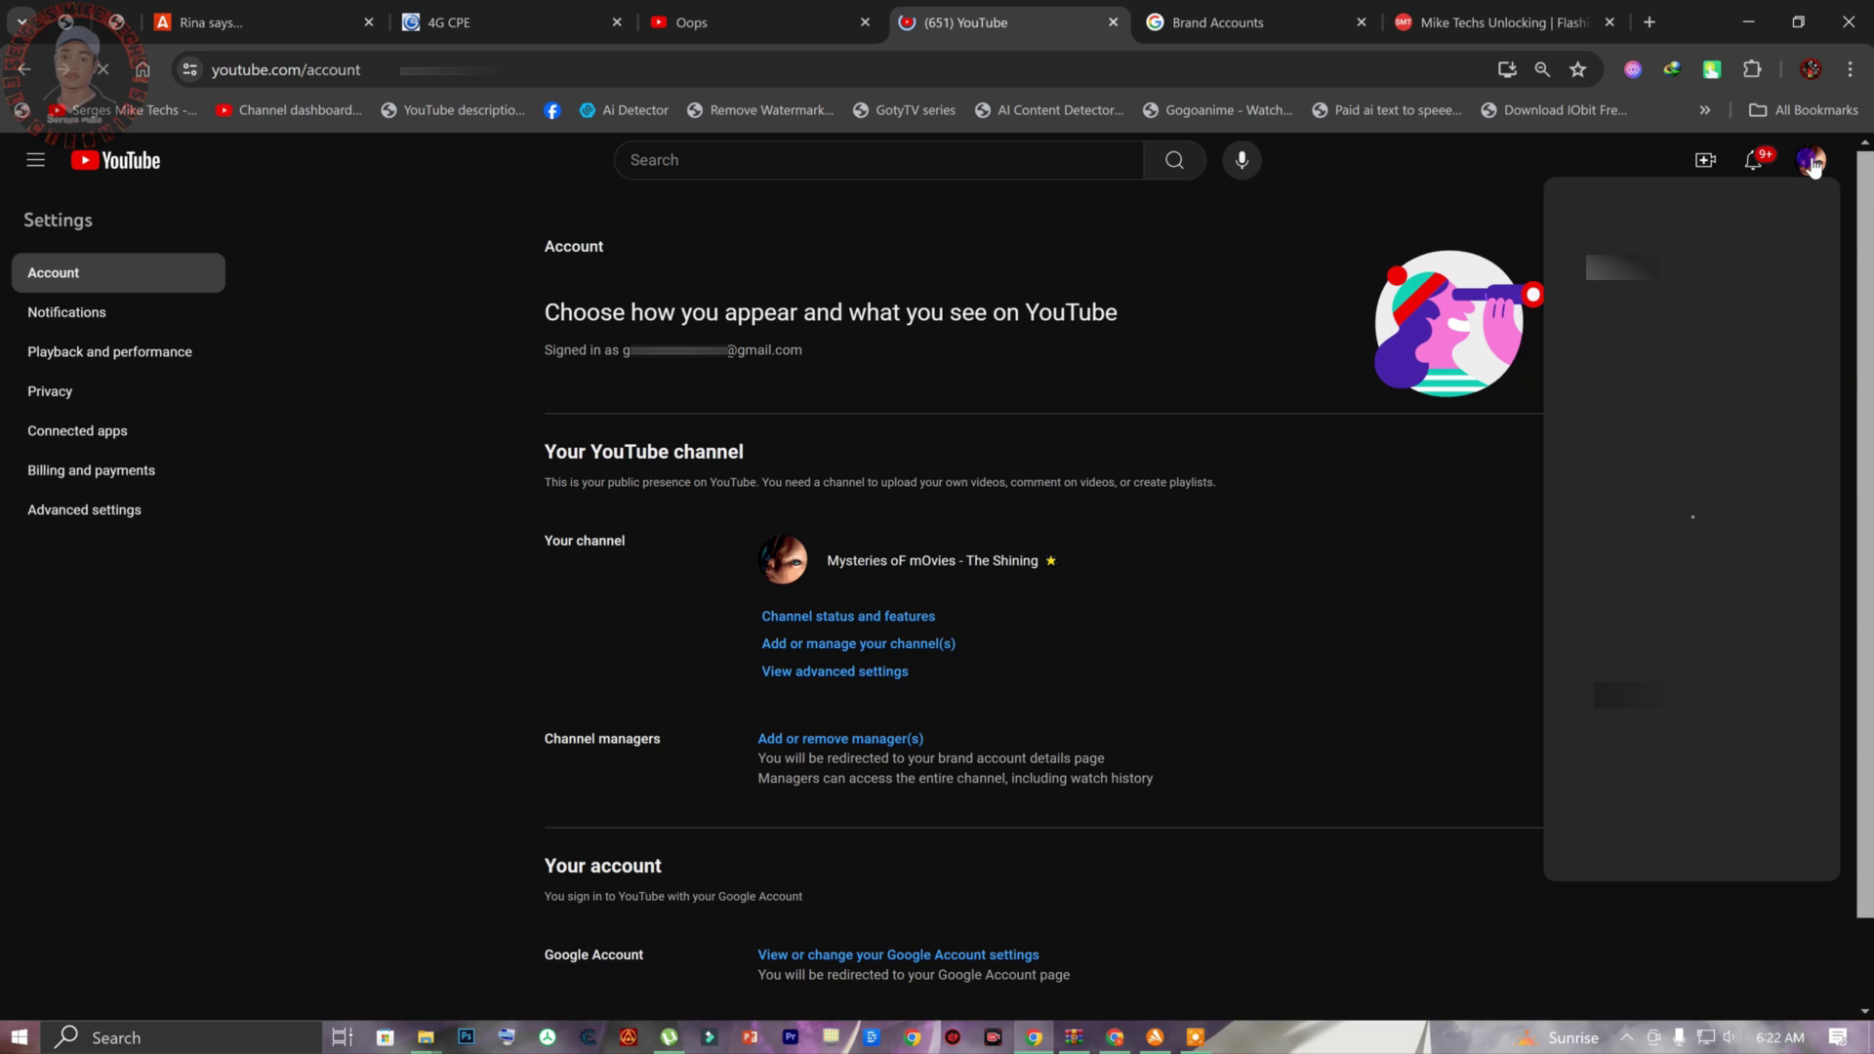
pyautogui.click(1647, 444)
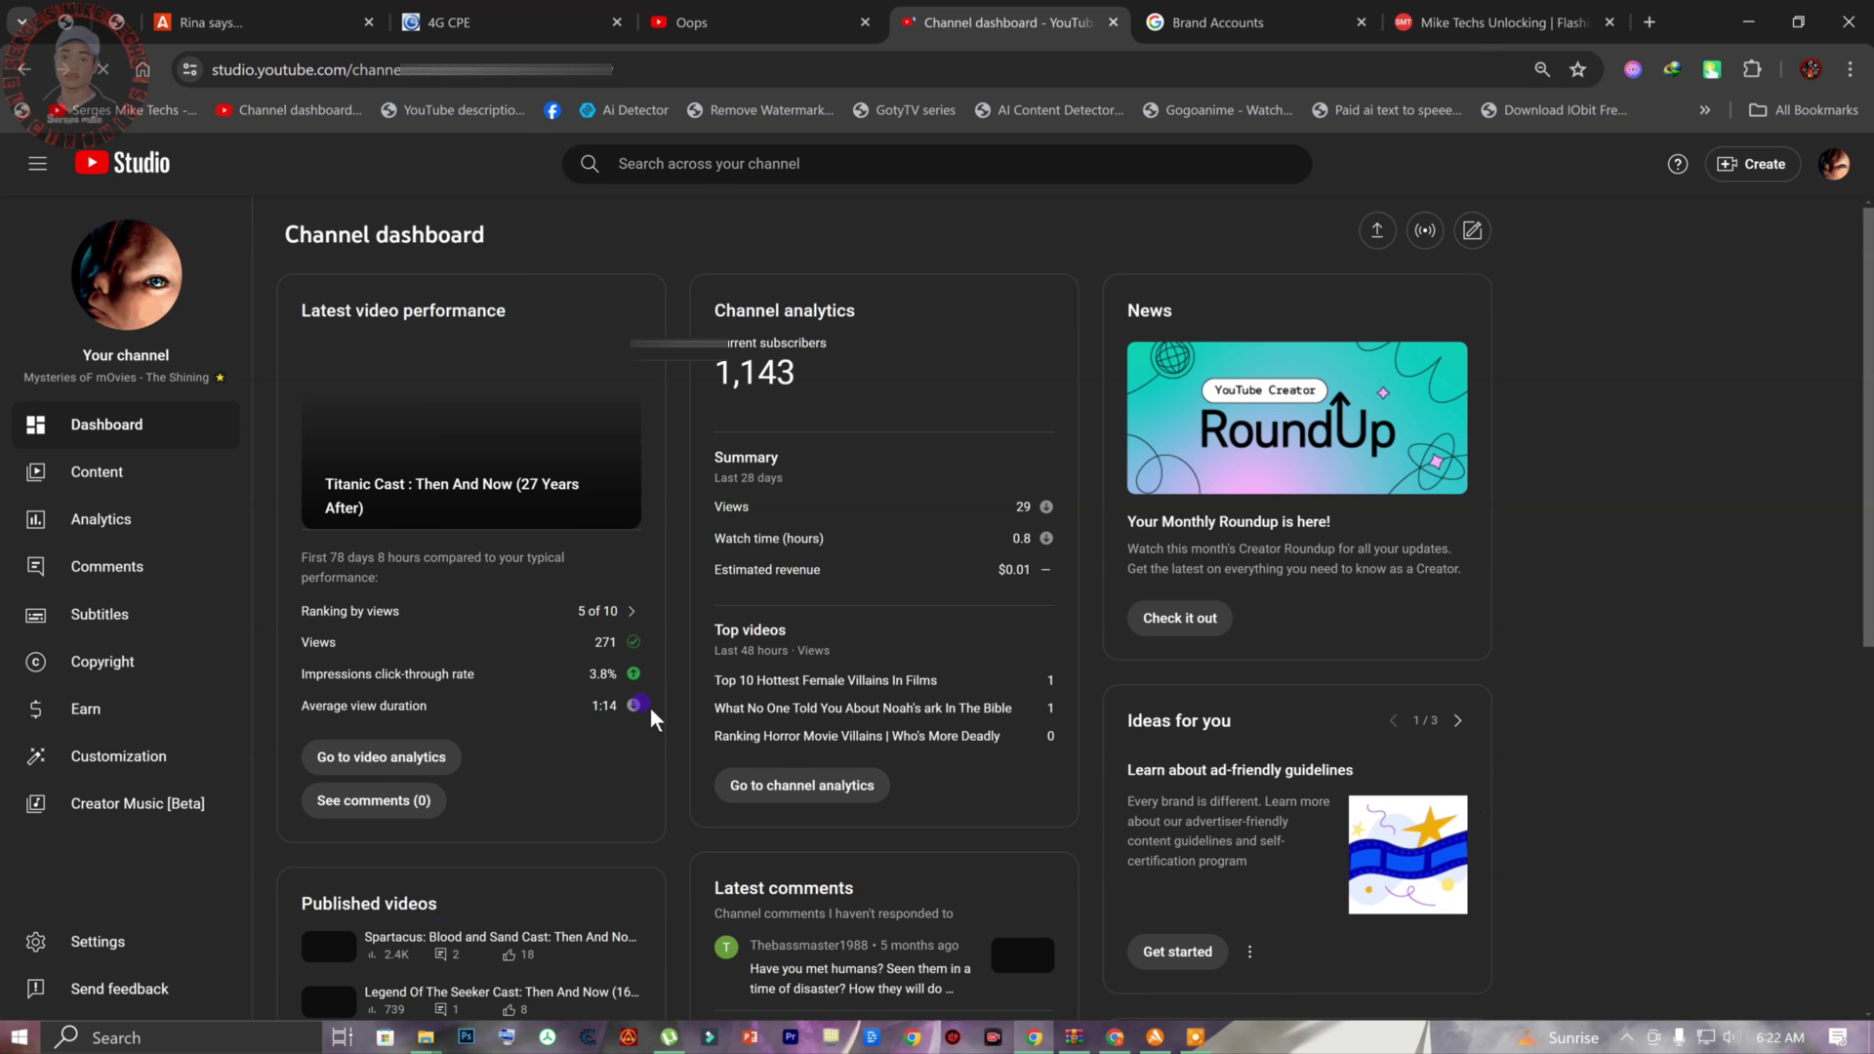
pyautogui.scroll(-2, 650, 707)
pyautogui.scroll(2, 724, 660)
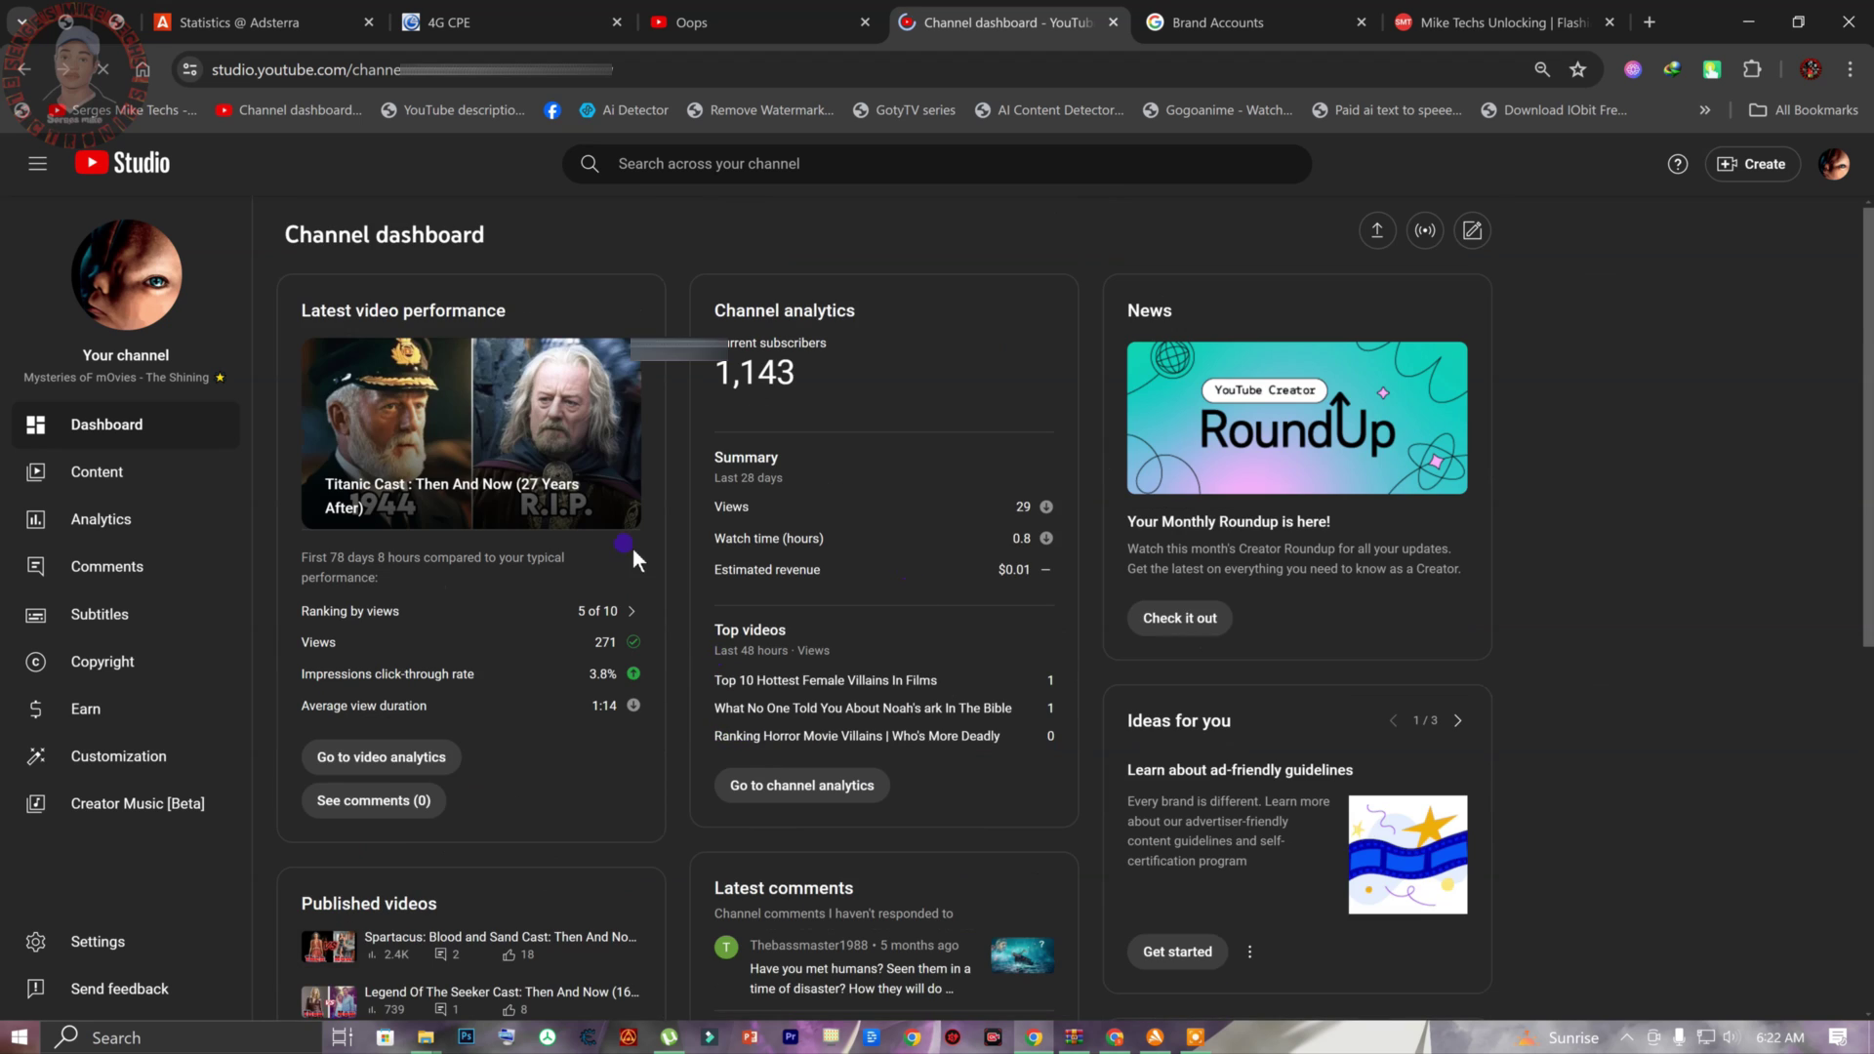
pyautogui.click(128, 472)
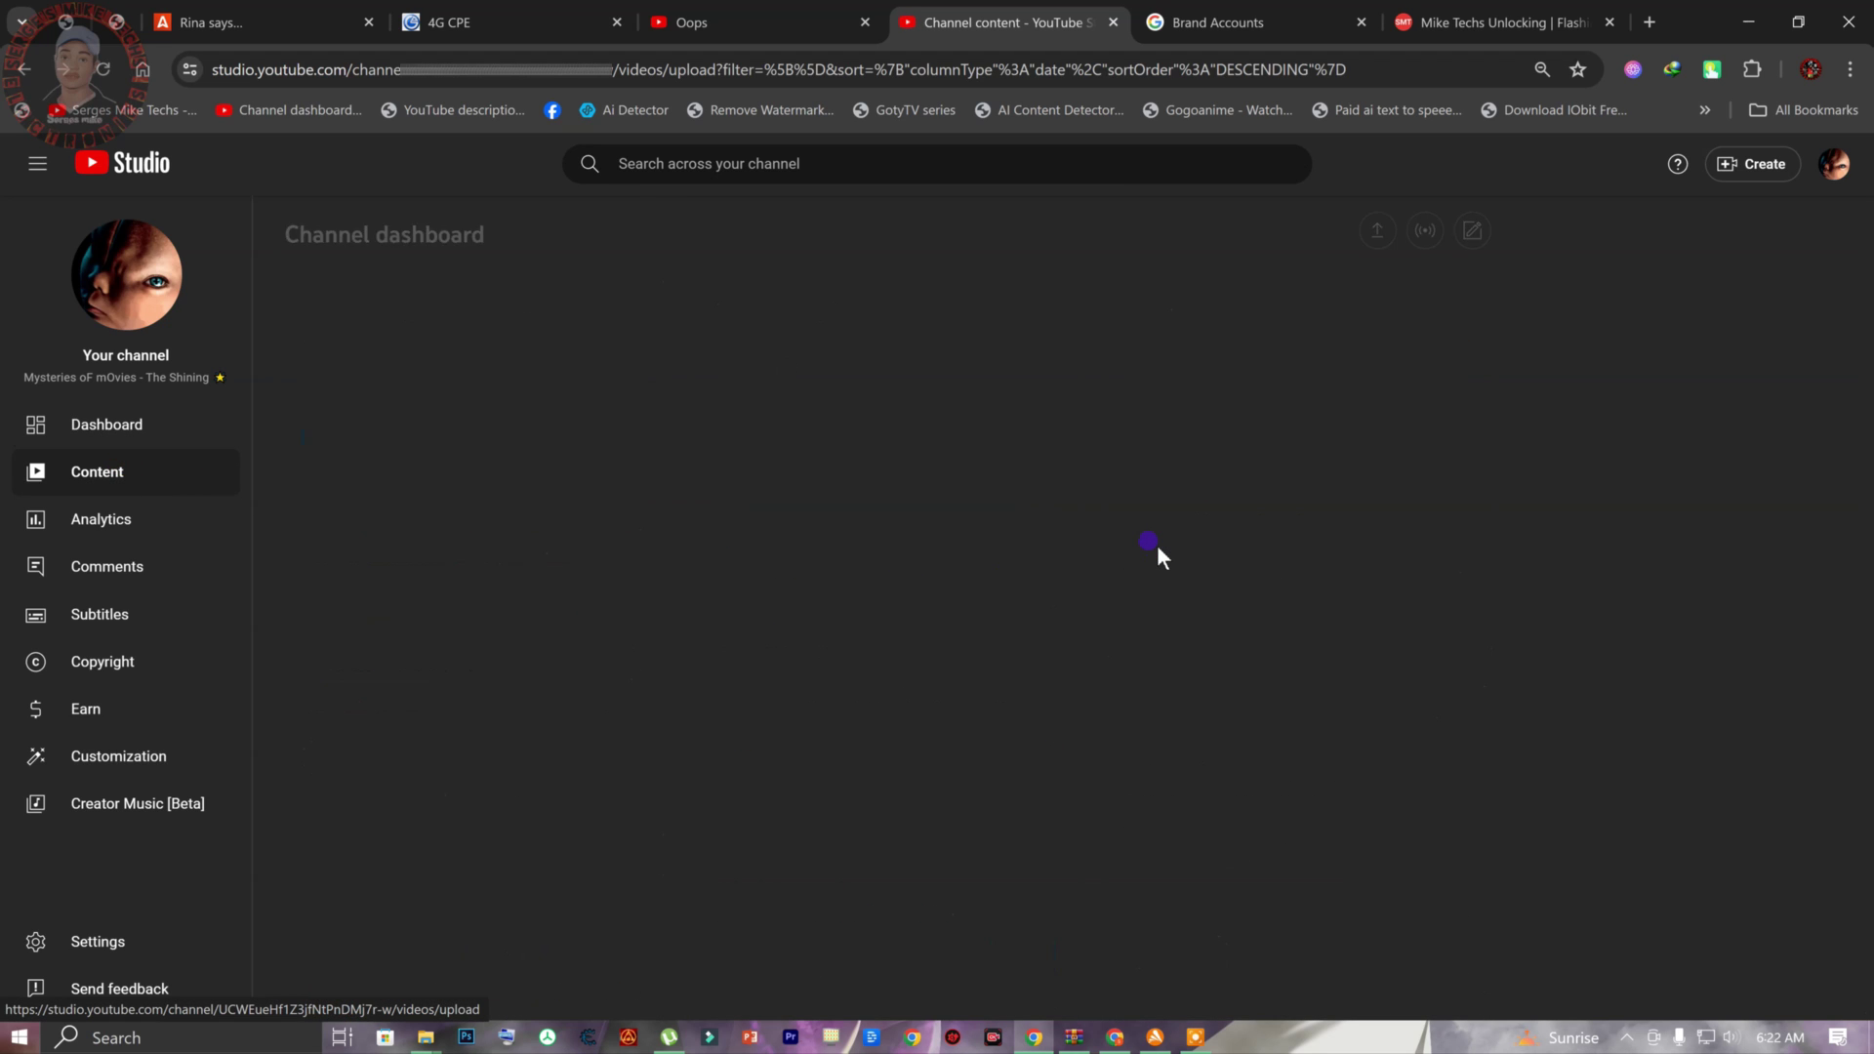